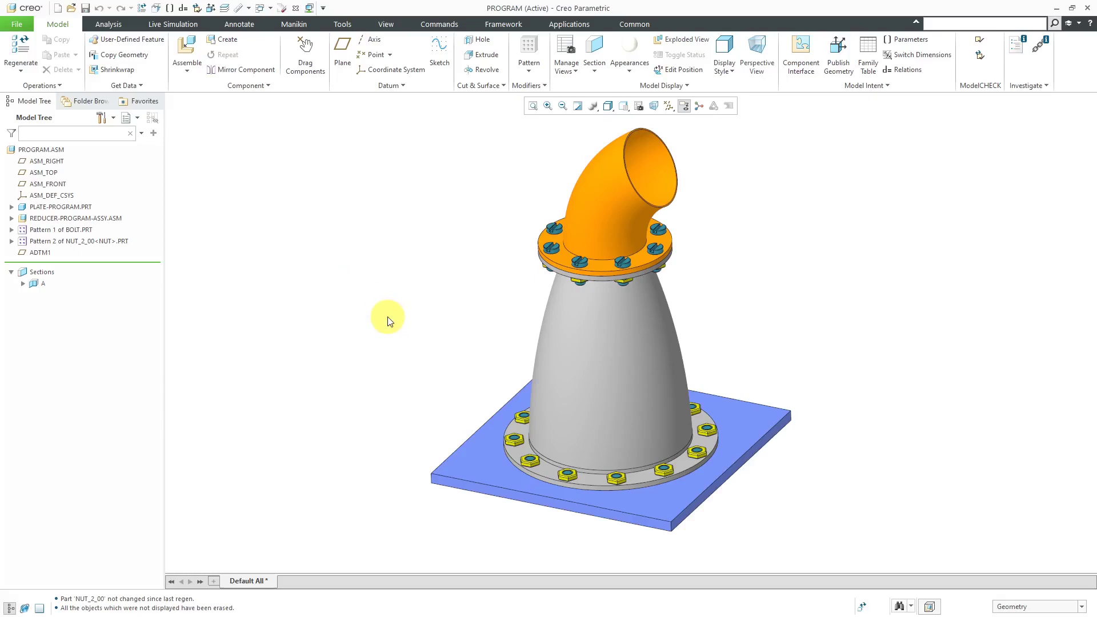
Open a flange bolt, BOLT.PRT, from the pipe-reducer assembly in its own window.
scroll(554, 229, "up", 10)
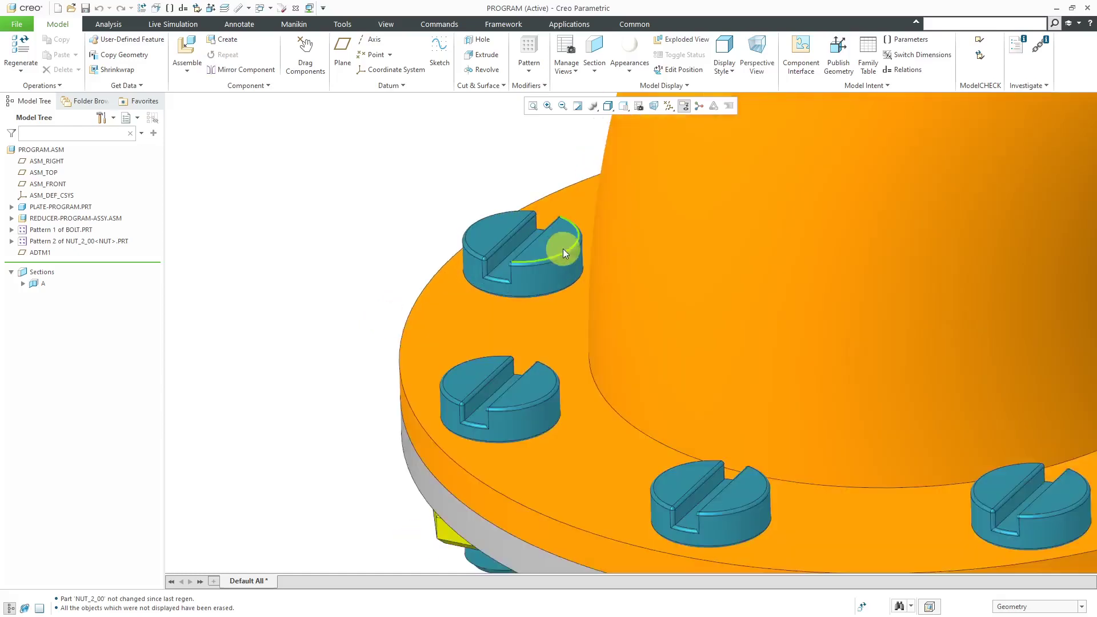
left_click(558, 244)
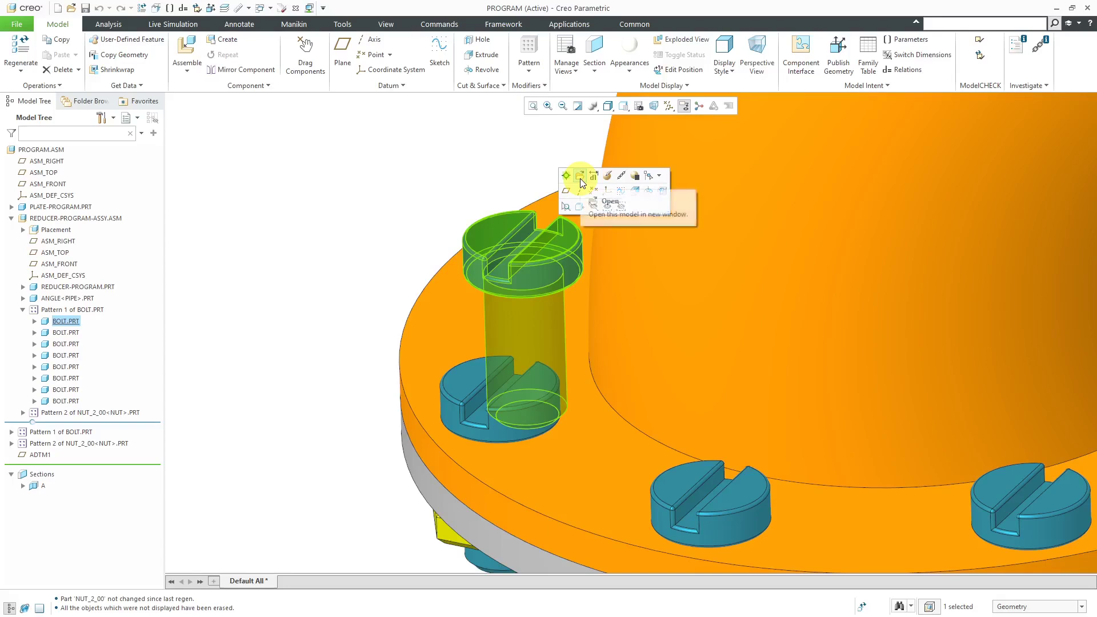
left_click(580, 177)
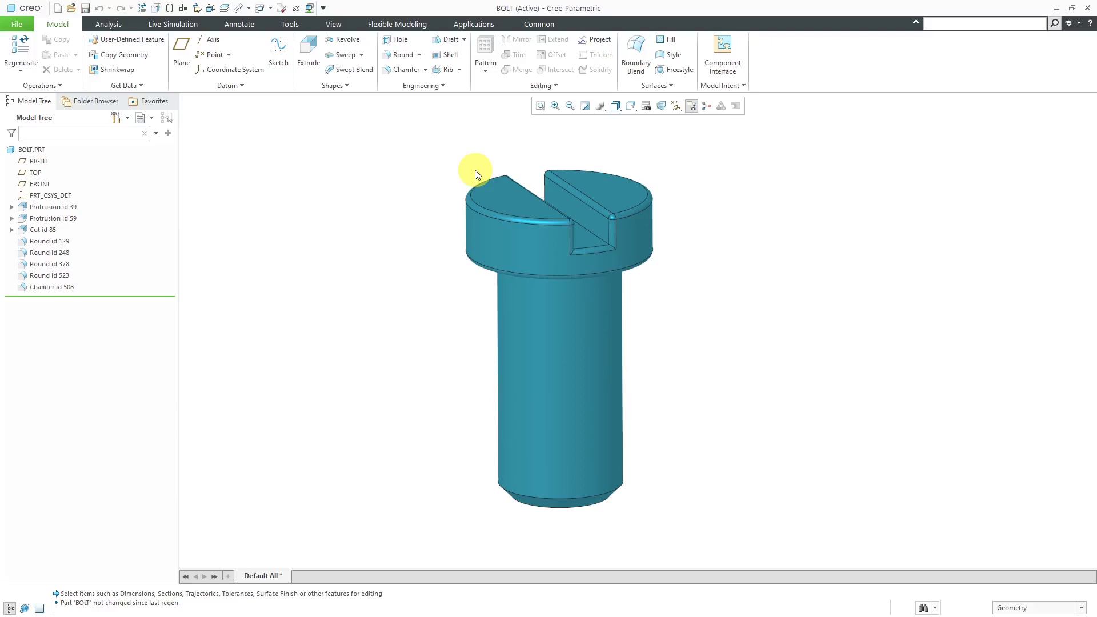
Rename Protrusion id 39 to SHAFT and display its 4.00 length and Ø2.00 diameter.
mouse_move(591, 225)
middle_mouse_down()
mouse_move(594, 216)
mouse_move(568, 225)
mouse_move(601, 248)
mouse_move(565, 230)
mouse_move(576, 227)
middle_mouse_up()
left_click(57, 209)
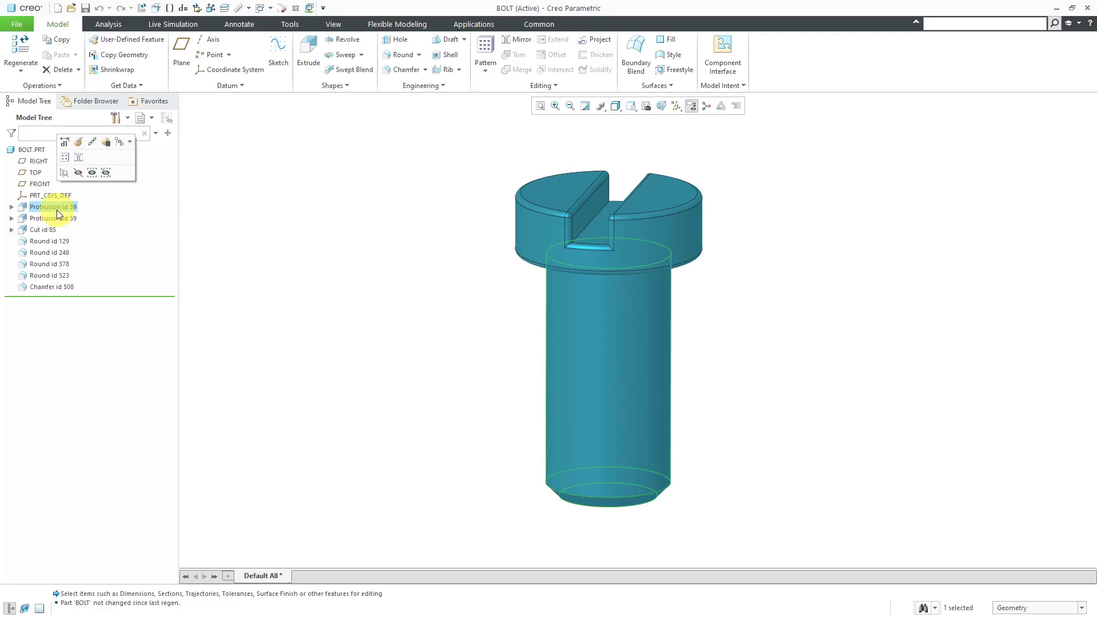
left_click(51, 210)
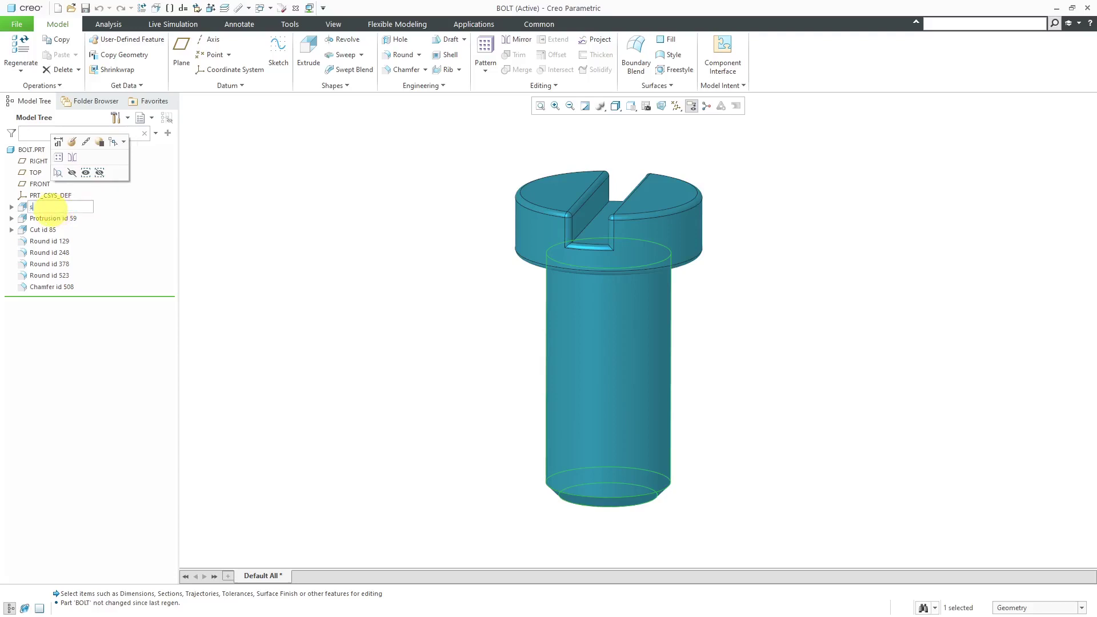
type("shaft")
key("Return")
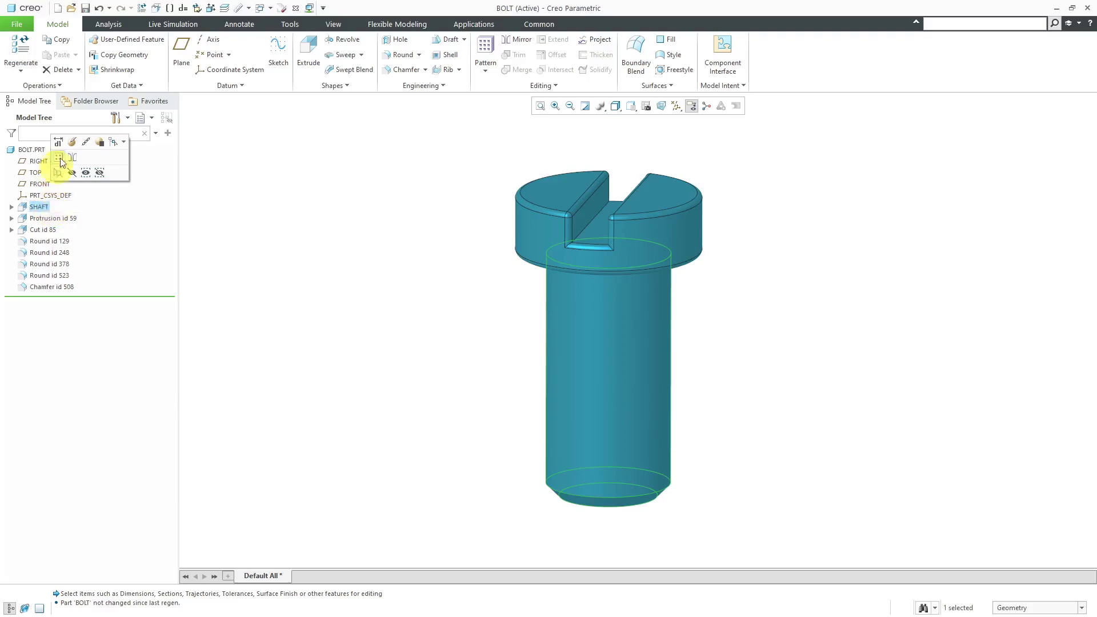
left_click(60, 141)
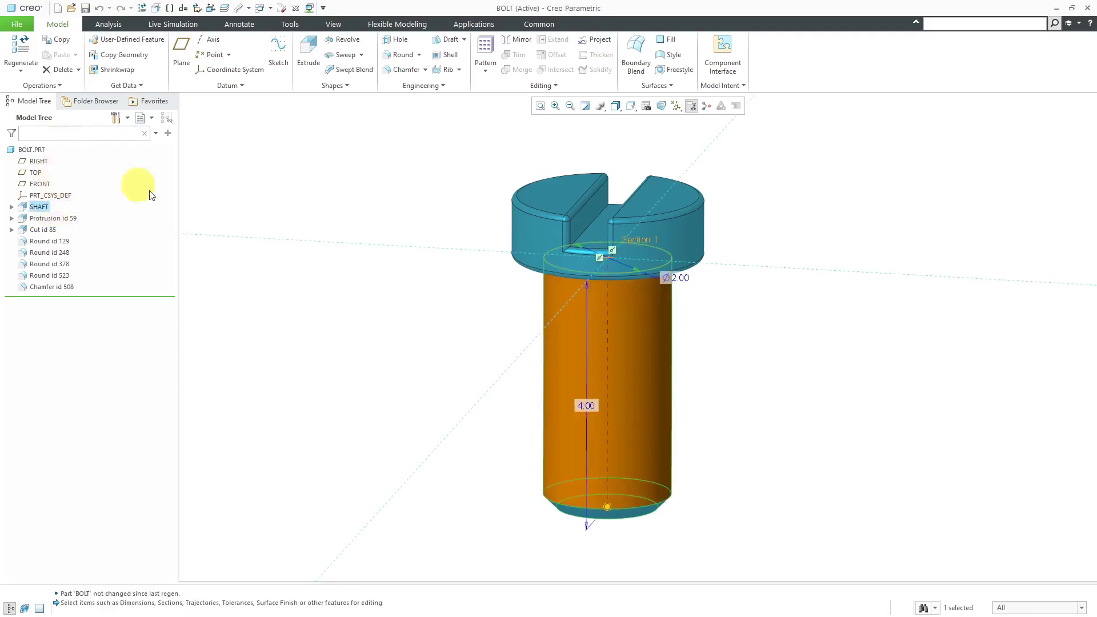
Switch to dimension symbols and rename d1 to length and d0 to shaft_dia.
left_click(291, 24)
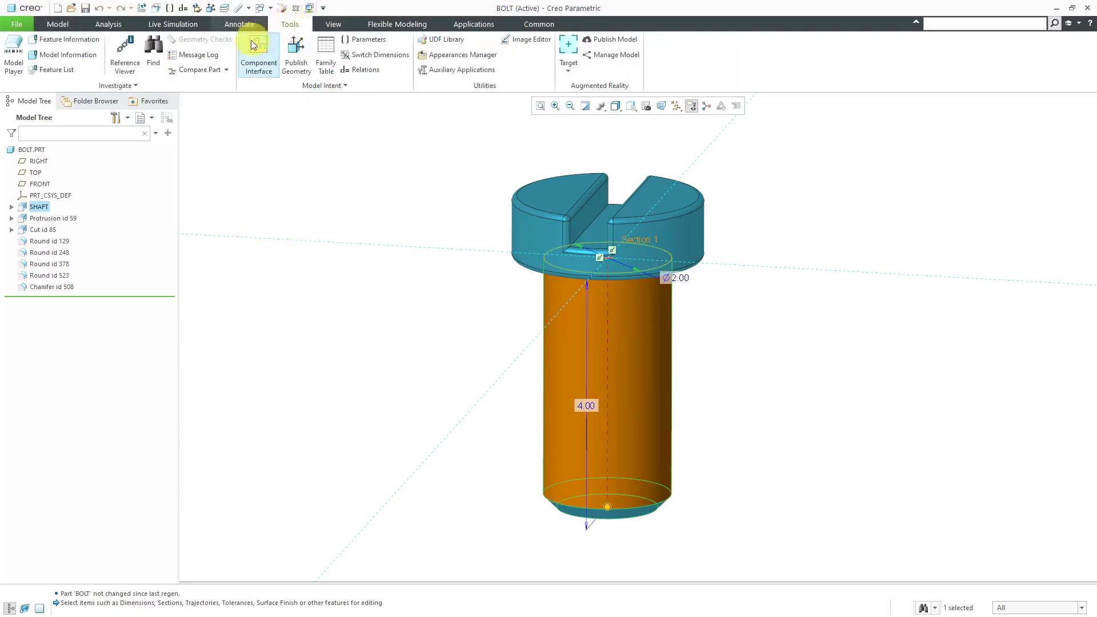
left_click(355, 55)
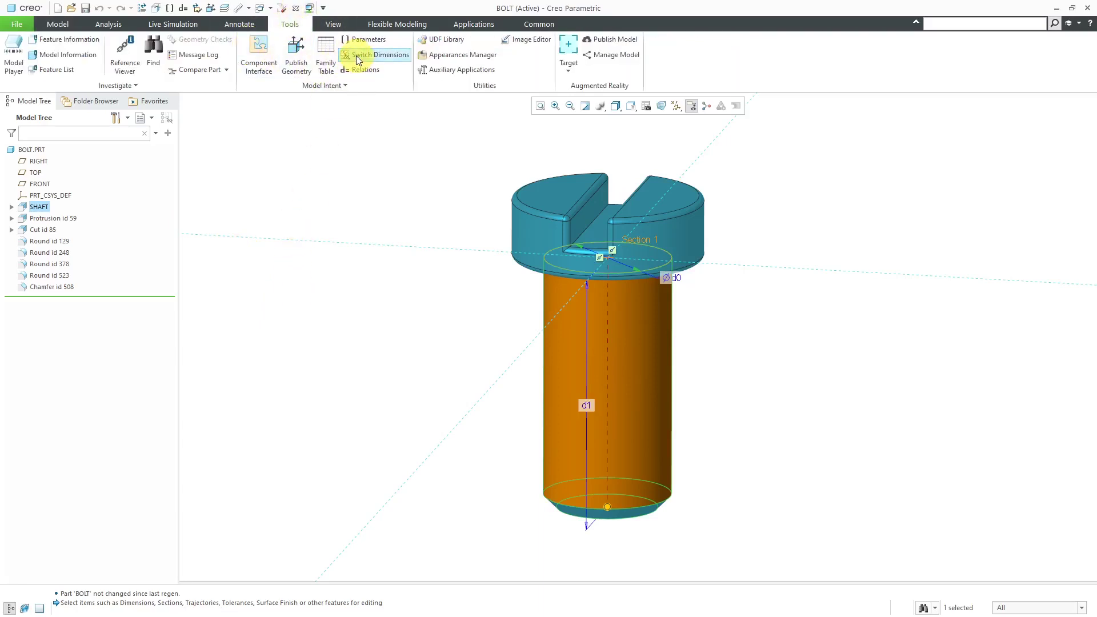
left_click(585, 406)
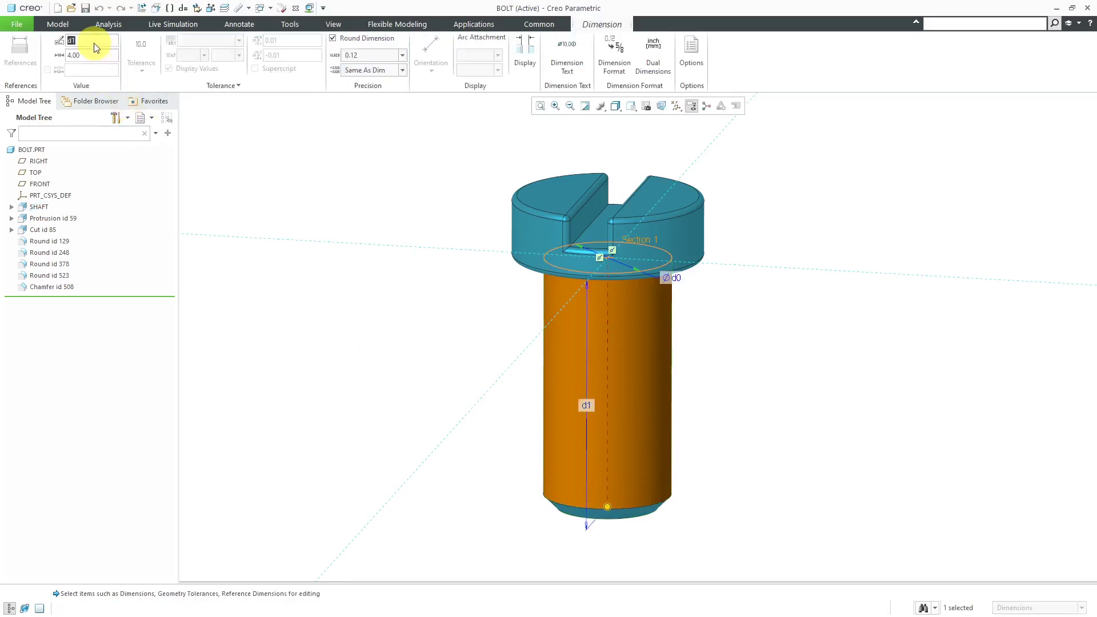
type("length")
key("Return")
left_click(674, 278)
left_click(677, 279)
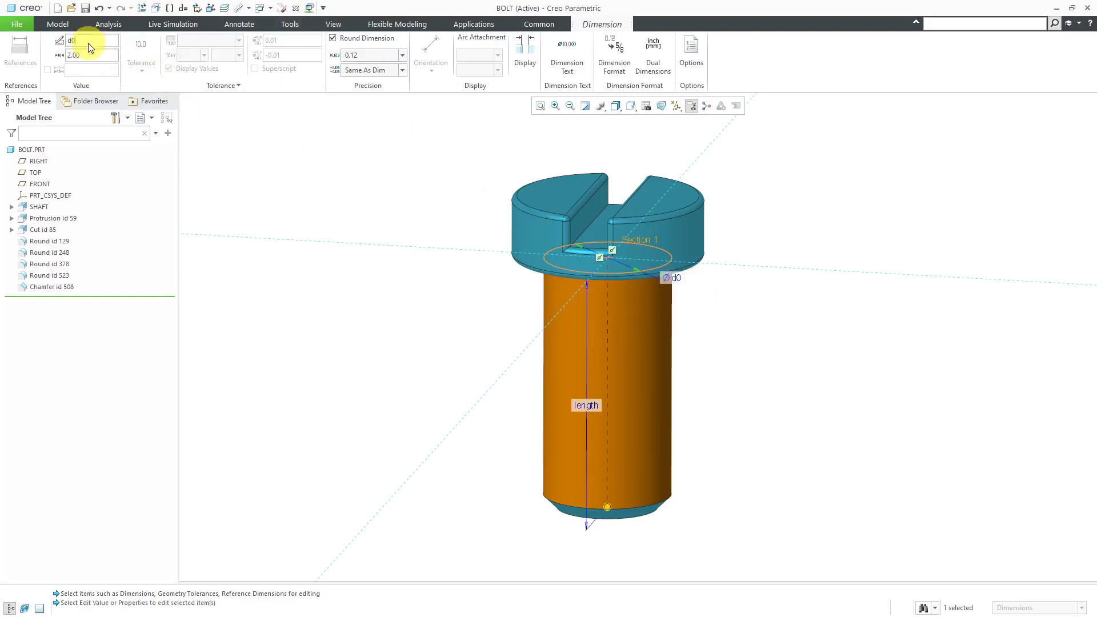
key("BackSpace")
key("BackSpace")
type("shaft")
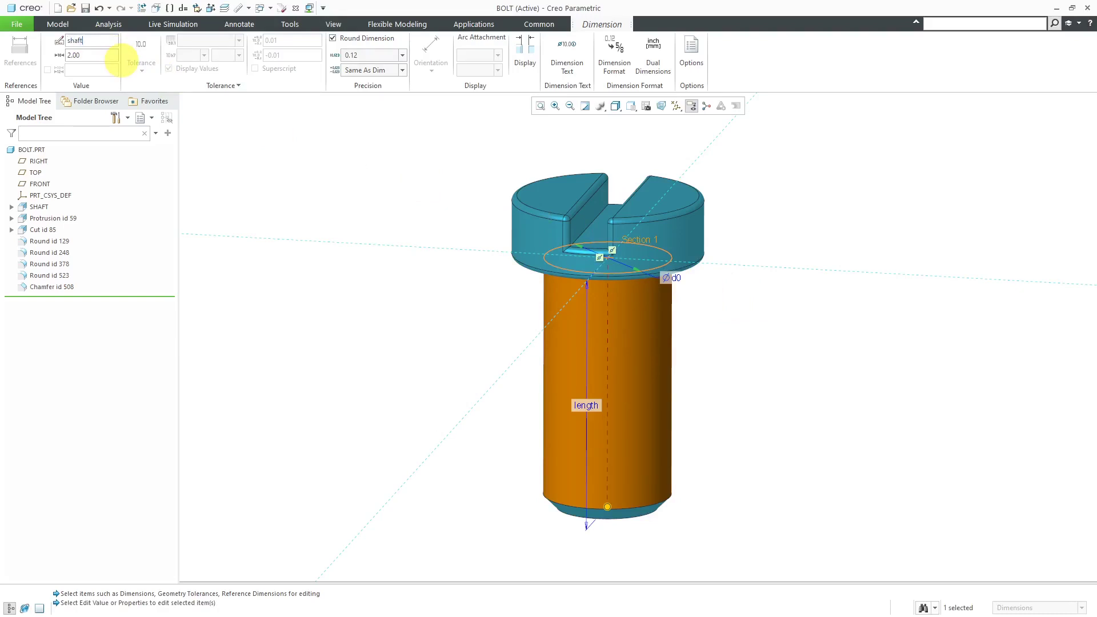
type("_dia")
key("Return")
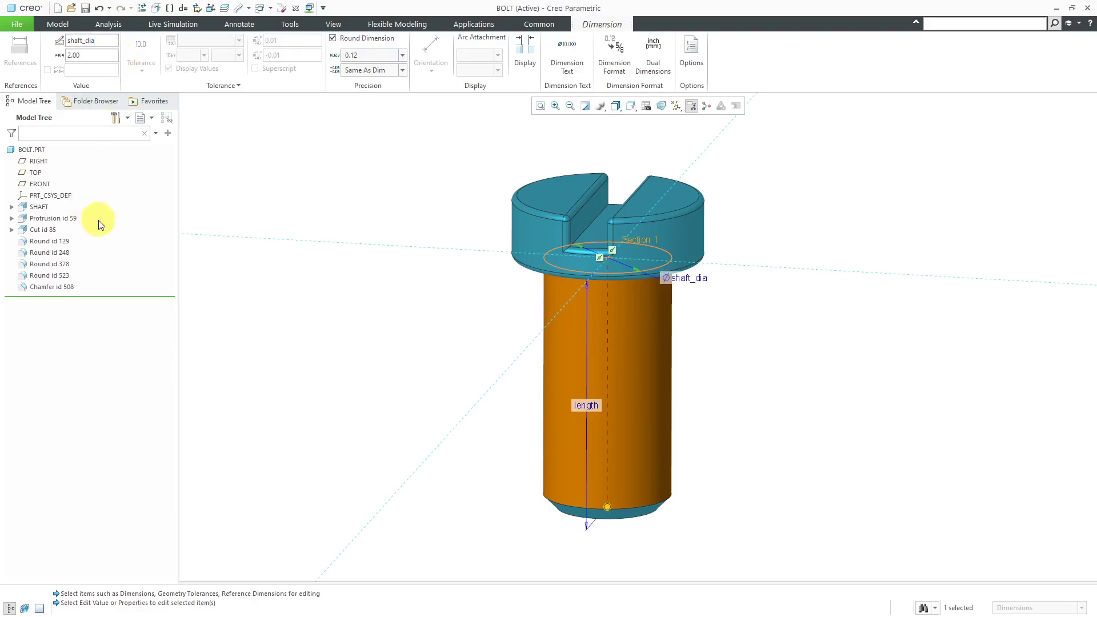
Rename the head protrusion, Protrusion id 59, to HEAD.
left_click(63, 220)
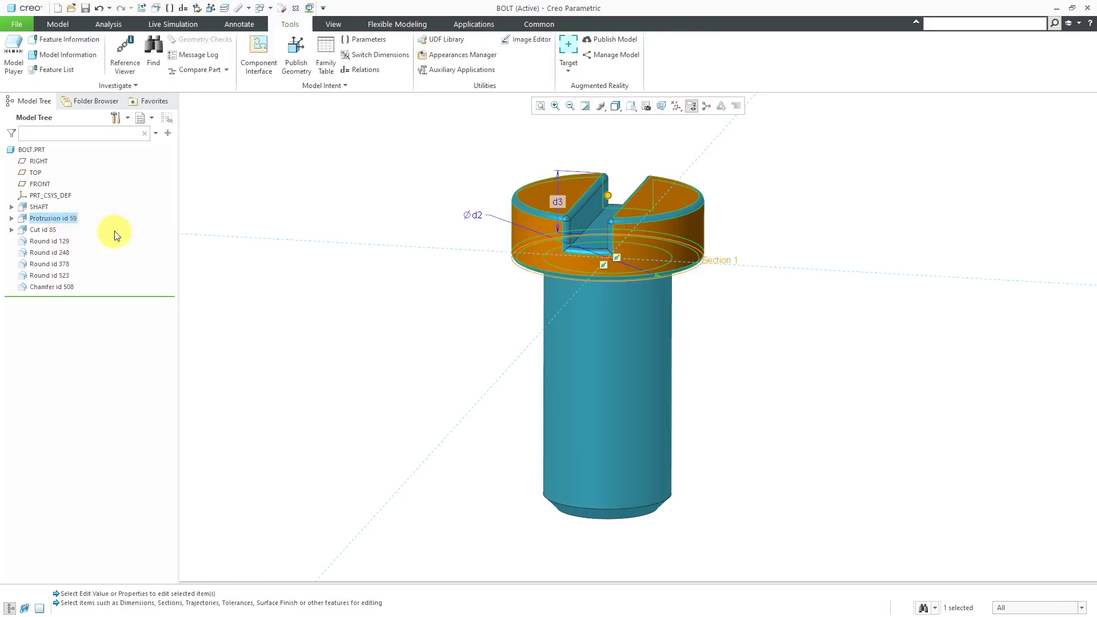
left_click(66, 220)
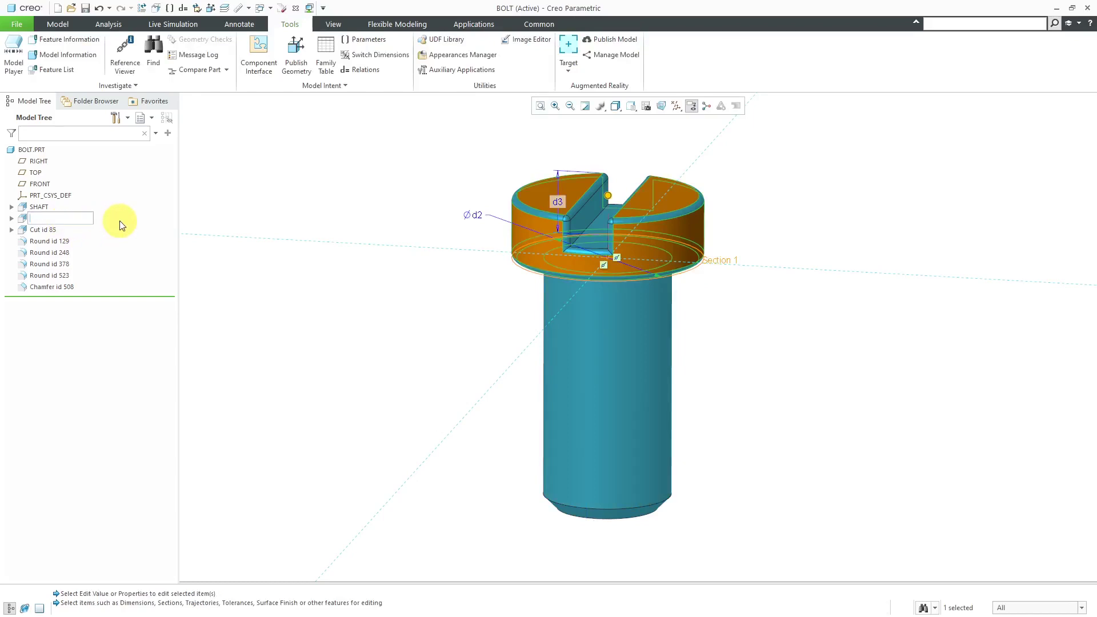
type("HEAD")
key("Return")
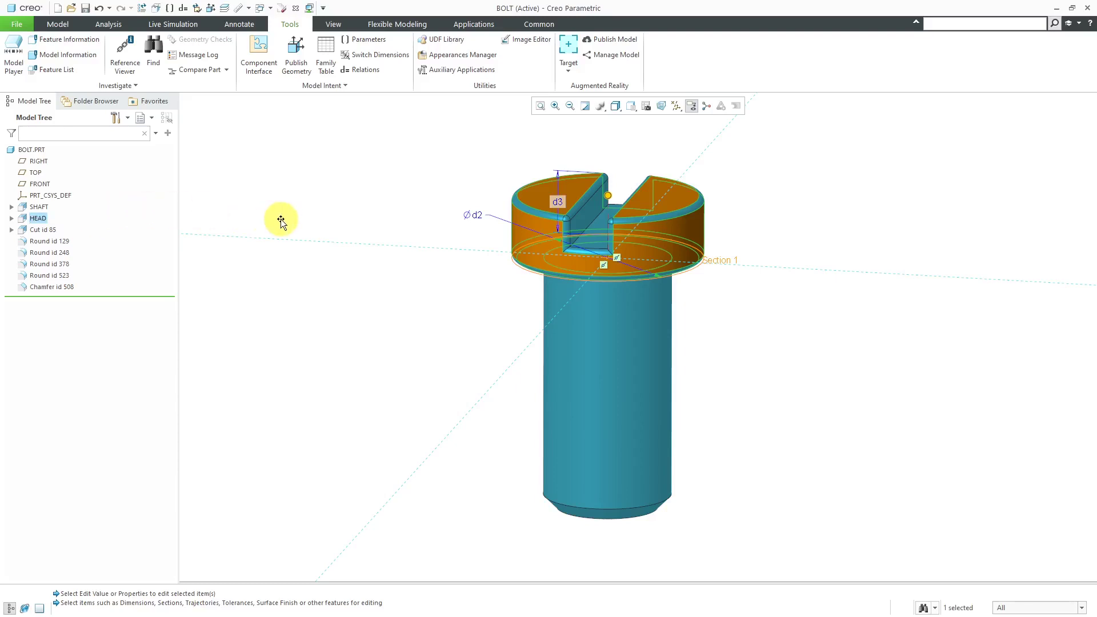
Rename the head diameter dimension d2 to head_dia and clear the selection.
left_click(478, 216)
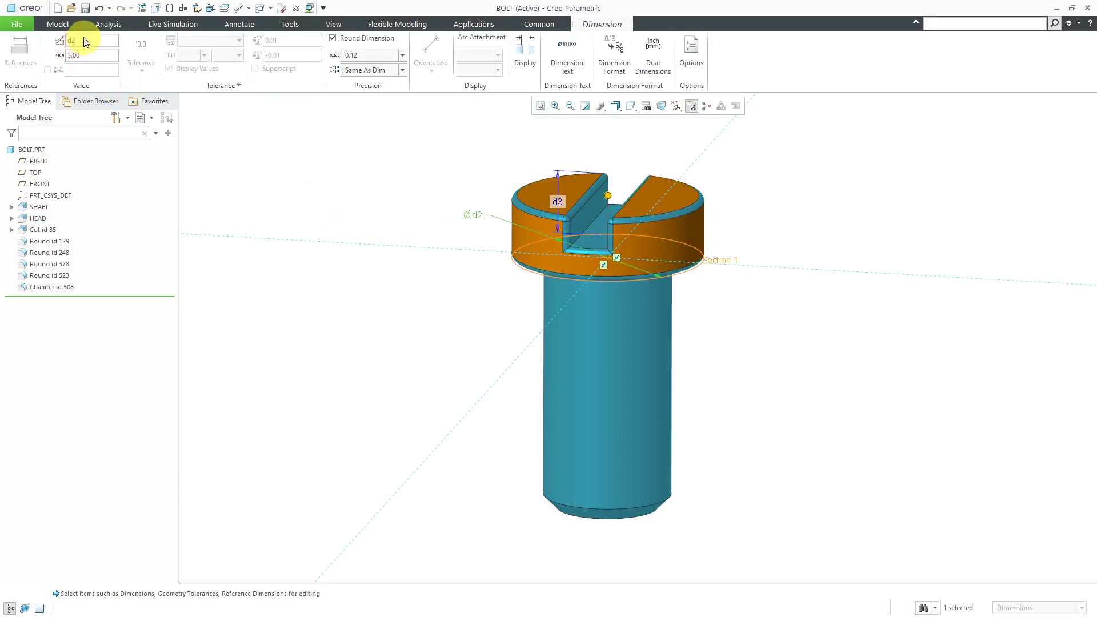
key("BackSpace")
key("BackSpace")
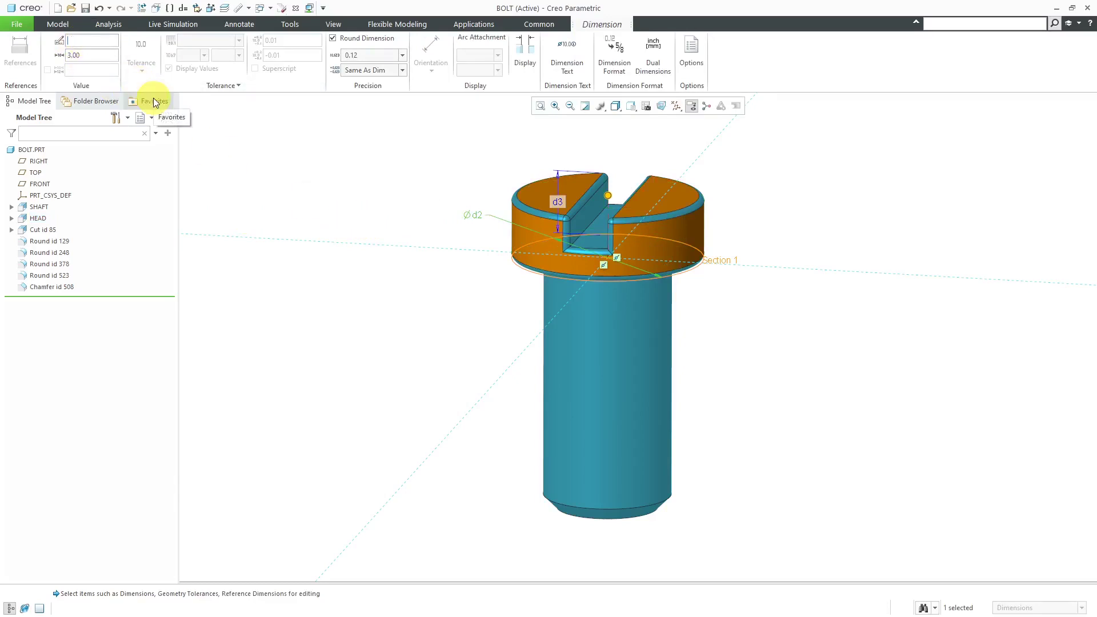
type("head_dia")
key("Return")
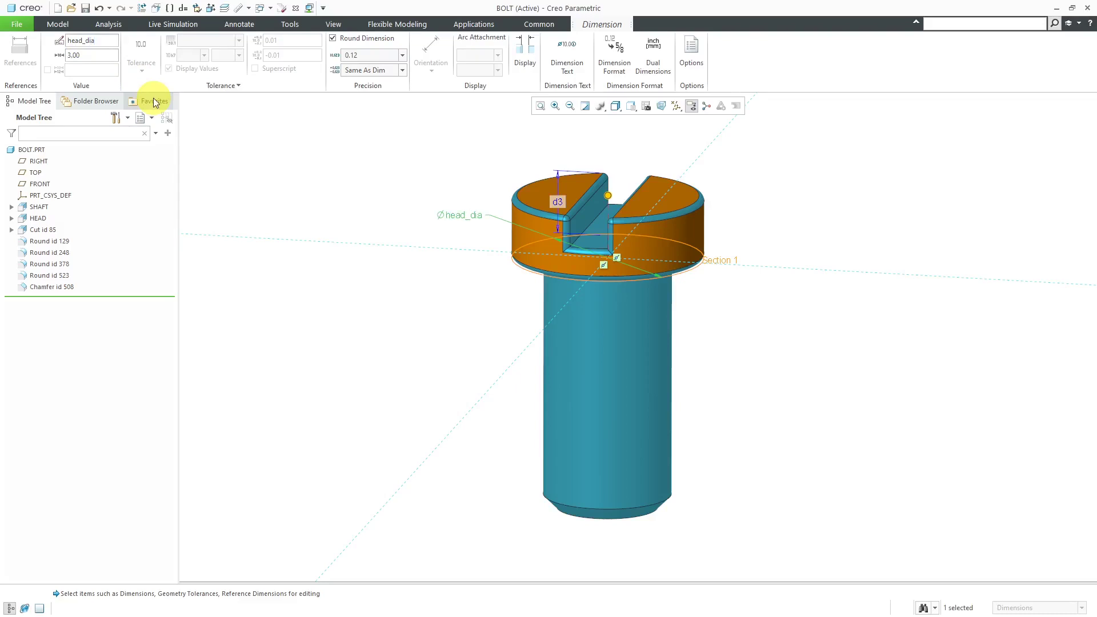
left_click(253, 150)
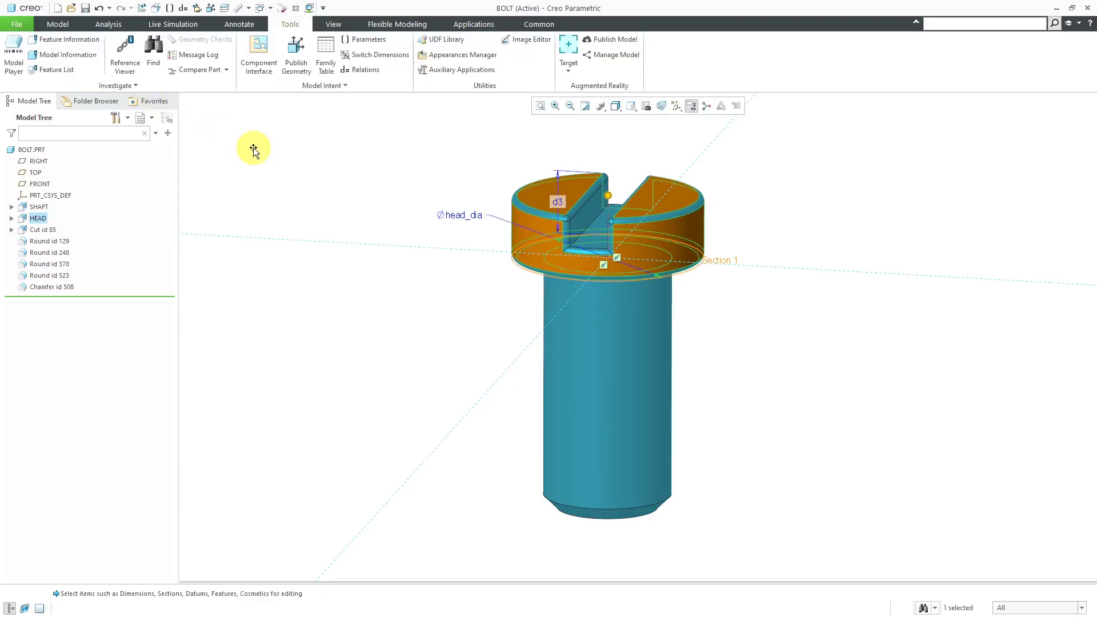
left_click(253, 150)
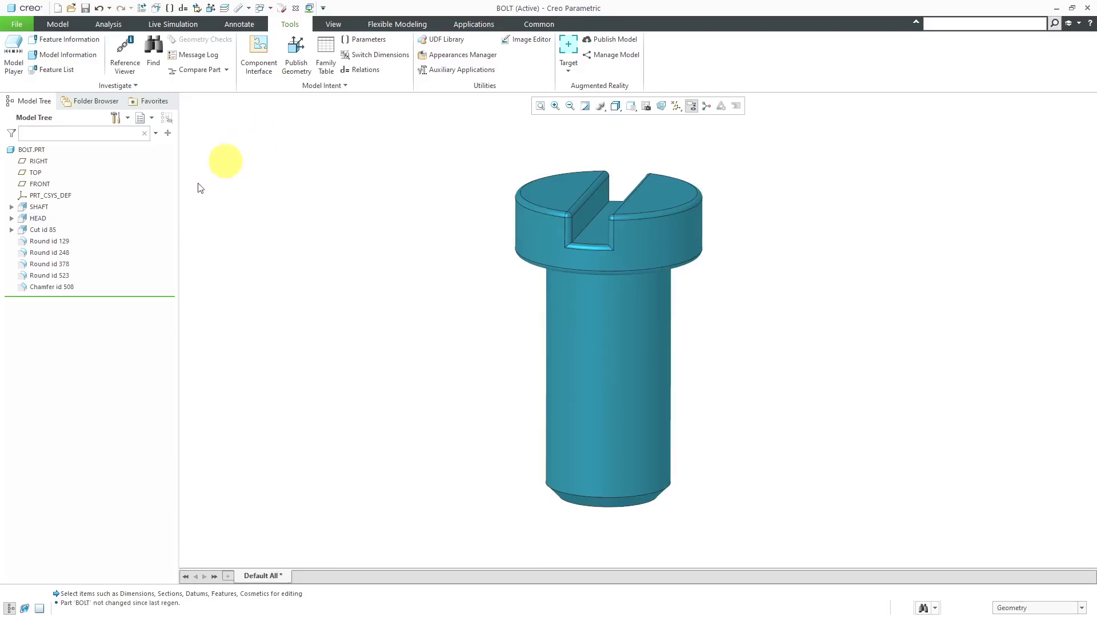
Reopen the slot cut's definition and enter its sketch for editing.
left_click(45, 231)
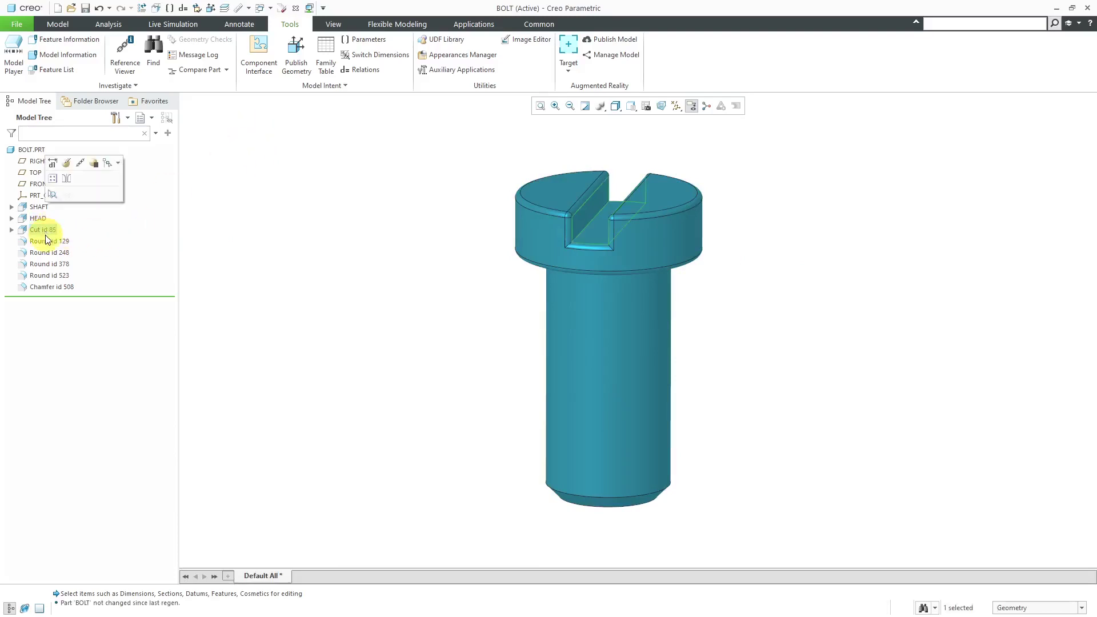
left_click(66, 163)
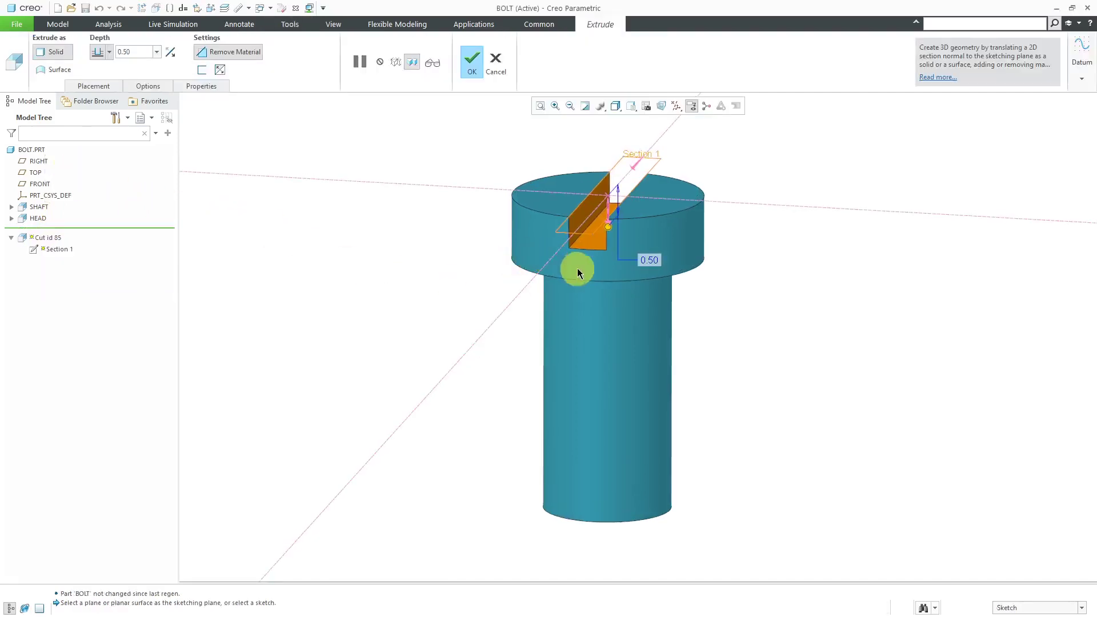
mouse_move(602, 279)
middle_mouse_down()
mouse_move(573, 274)
mouse_move(566, 294)
mouse_move(580, 298)
middle_mouse_up()
scroll(683, 161, "up", 3)
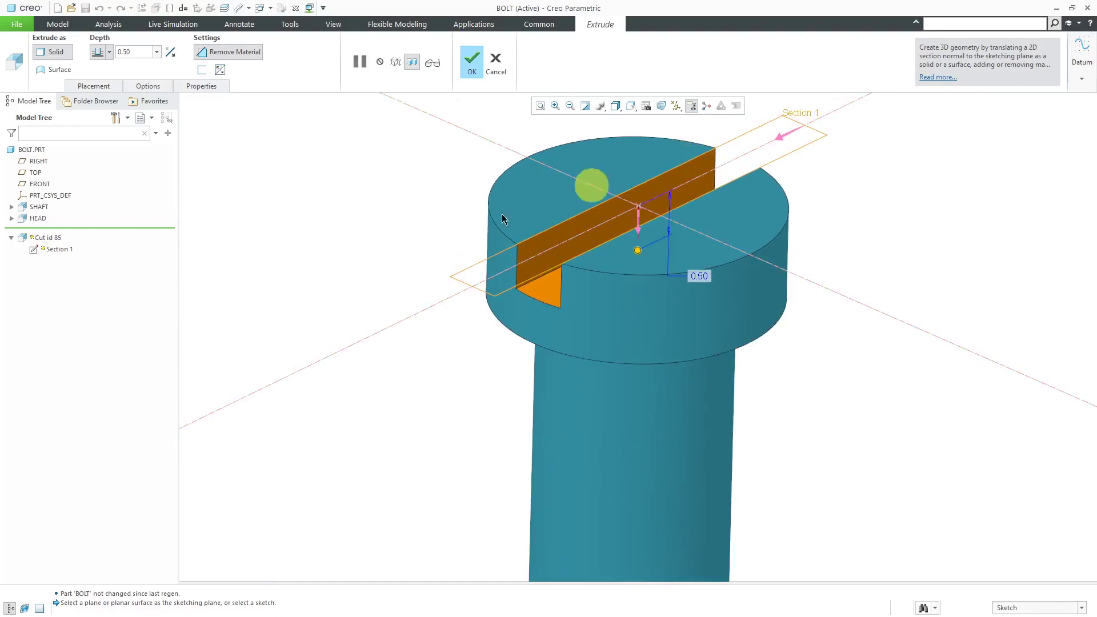
left_click(100, 86)
left_click(179, 126)
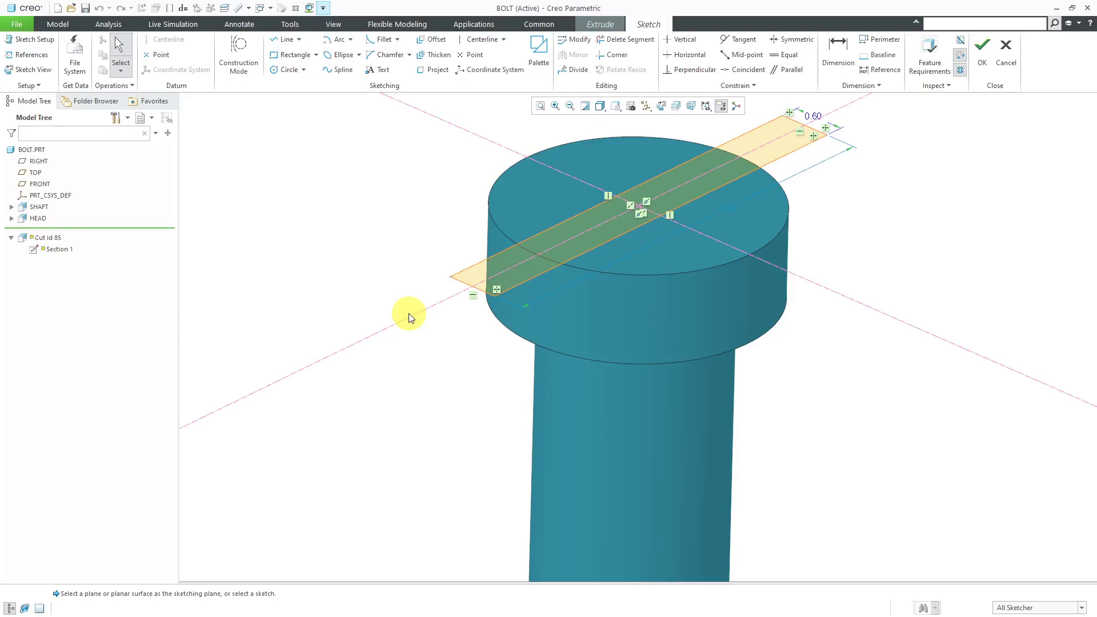
Move the slot length dimension clear and confirm the 4.93 × 0.60 sketch to preview the cut.
scroll(592, 385, "down", 2)
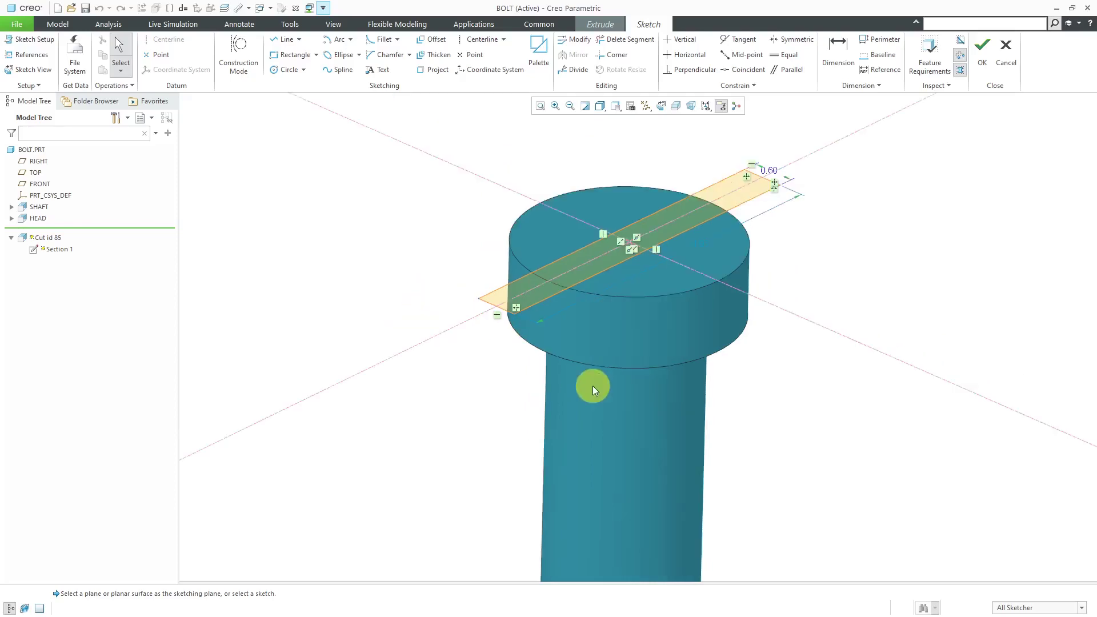
mouse_move(594, 366)
middle_mouse_down()
mouse_move(514, 340)
mouse_move(522, 375)
mouse_move(507, 458)
mouse_move(516, 393)
middle_mouse_up()
left_click(657, 349)
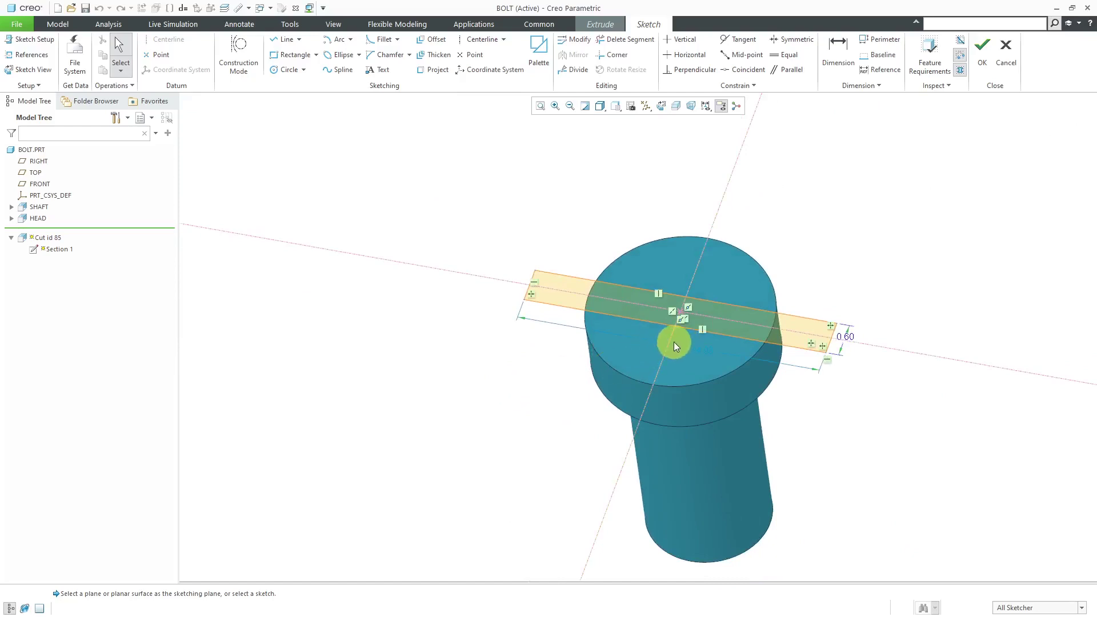
scroll(673, 342, "up", 3)
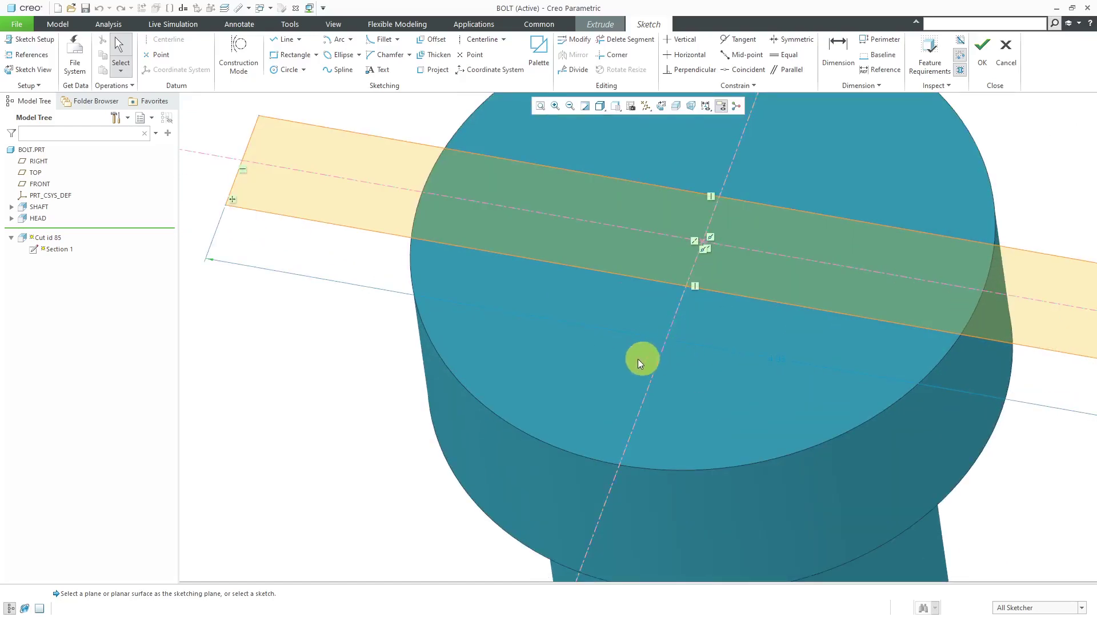
scroll(526, 346, "down", 3)
mouse_move(605, 332)
middle_mouse_down()
mouse_move(604, 296)
mouse_move(629, 320)
middle_mouse_up()
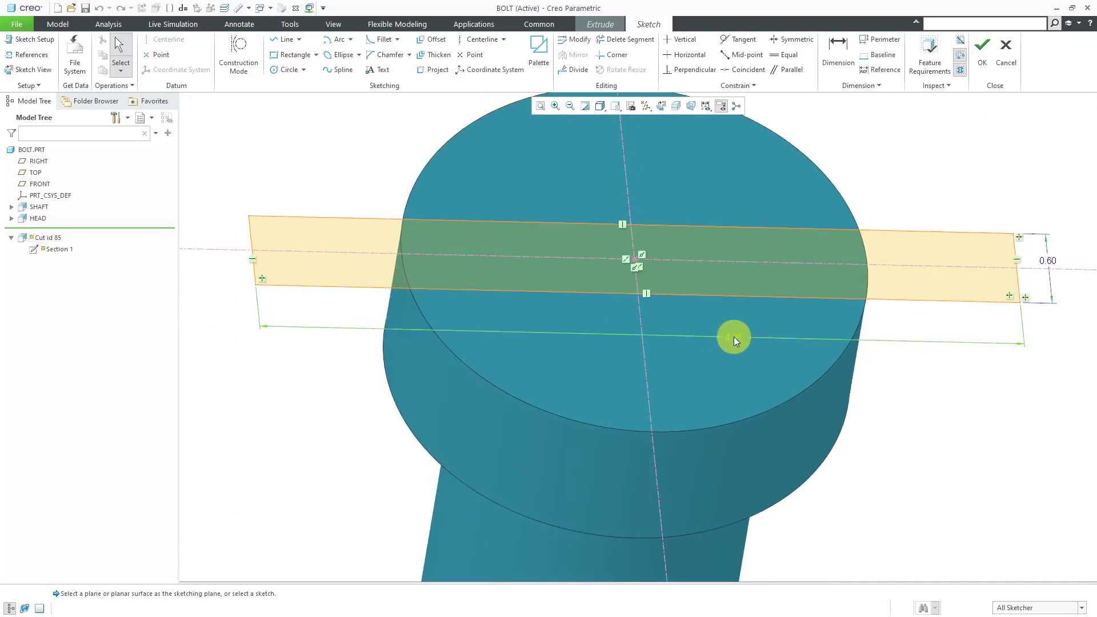
left_click_drag(734, 339, 932, 373)
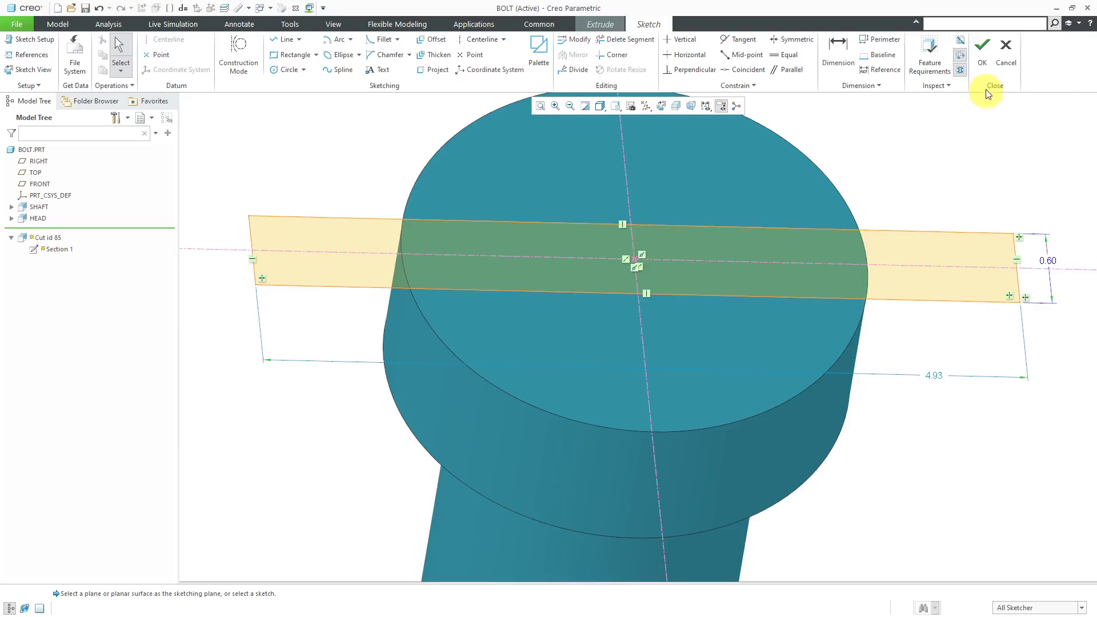
left_click(982, 48)
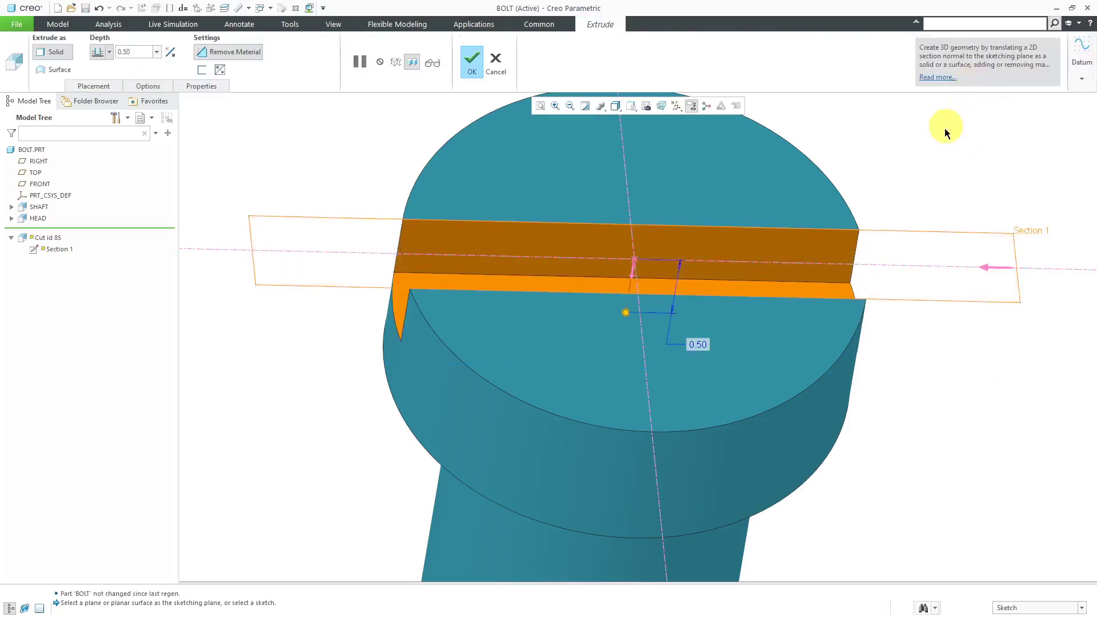
Finish the slot cut, then review Cut id 85's dimensions as values and clear them.
left_click(477, 65)
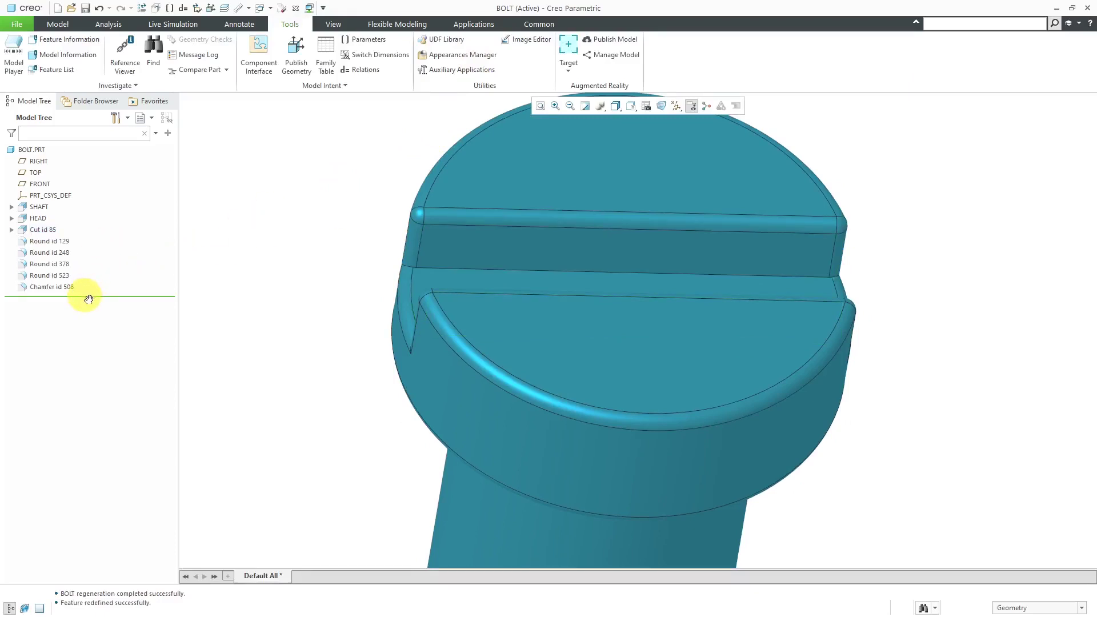
left_click(45, 228)
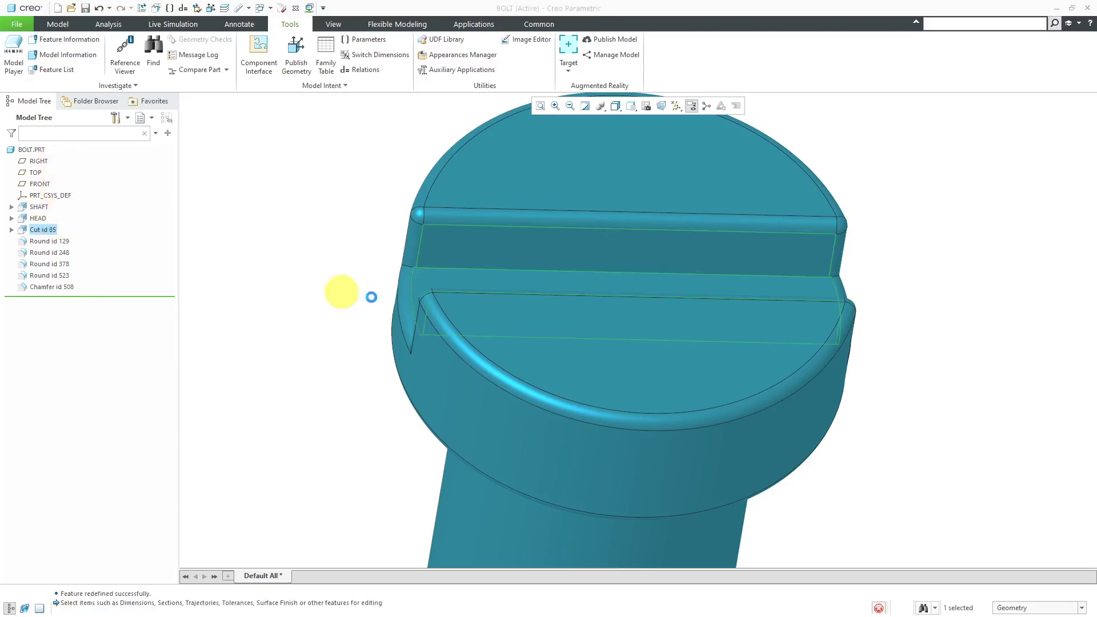
left_click(55, 159)
mouse_move(594, 356)
middle_mouse_down()
mouse_move(603, 360)
mouse_move(591, 345)
middle_mouse_up()
left_click(385, 53)
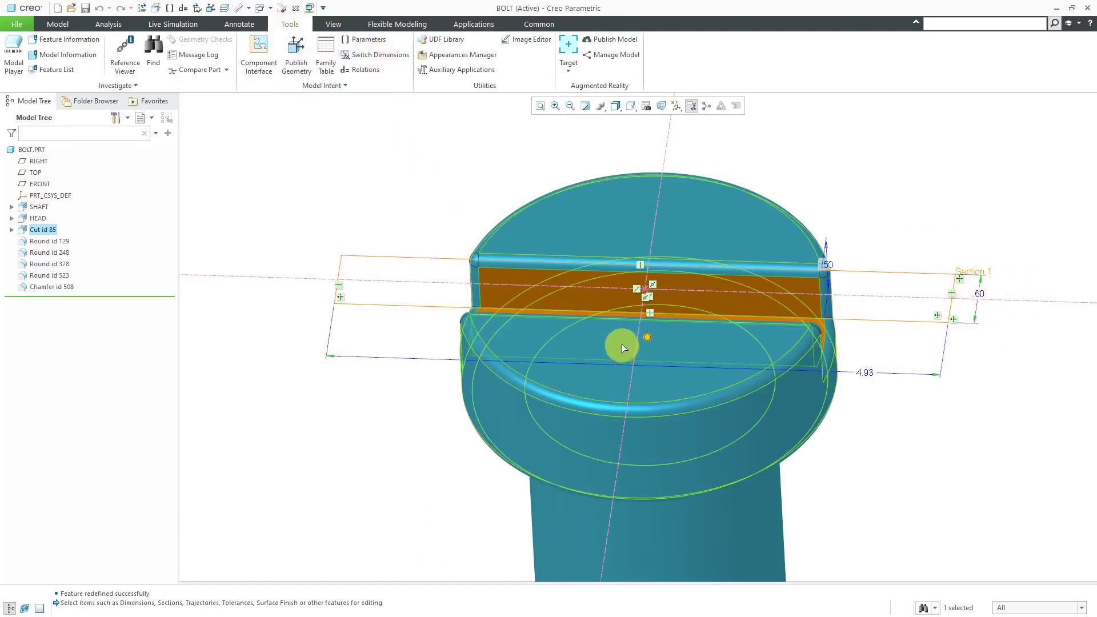
middle_click_drag(621, 347, 625, 342)
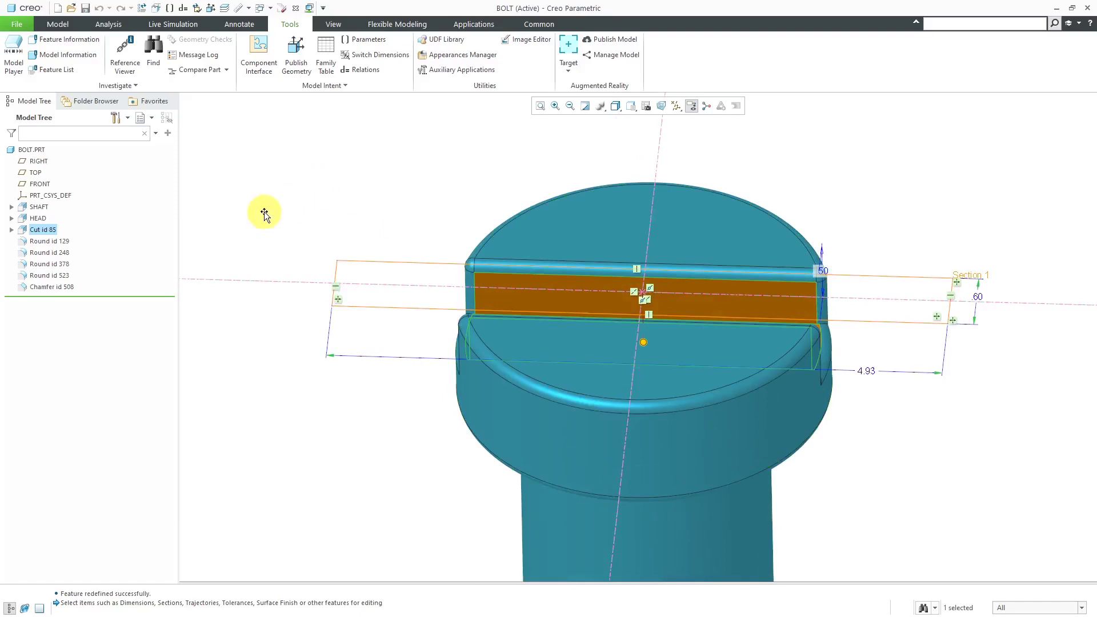
left_click(148, 298)
key("ctrl+g")
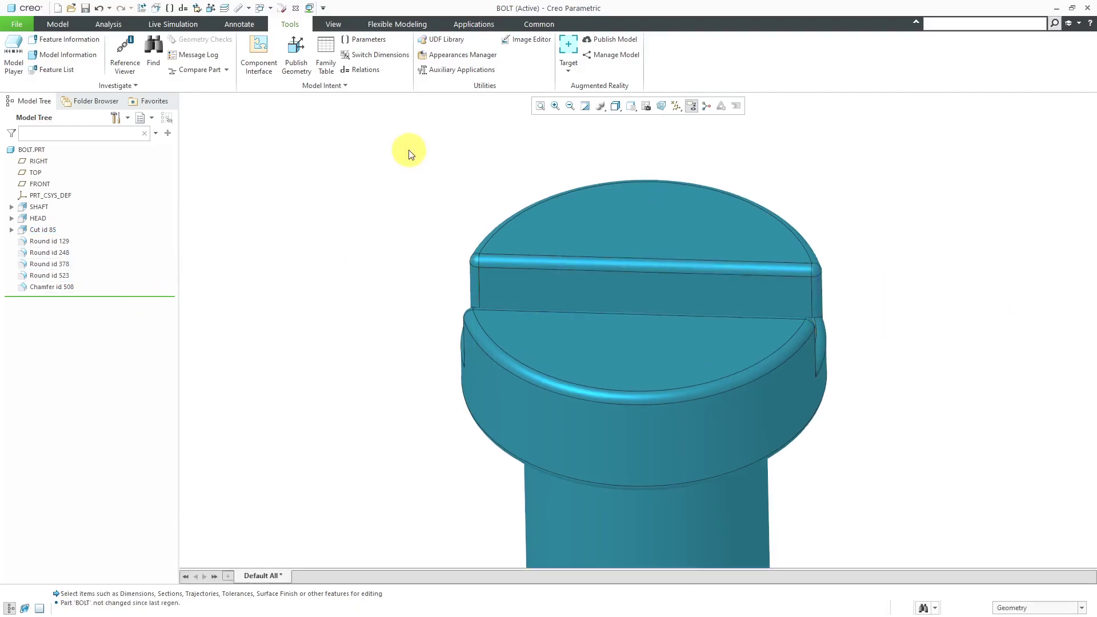
Roll the model back to just after HEAD, show datum planes, and select FRONT.
left_click_drag(94, 300, 112, 229)
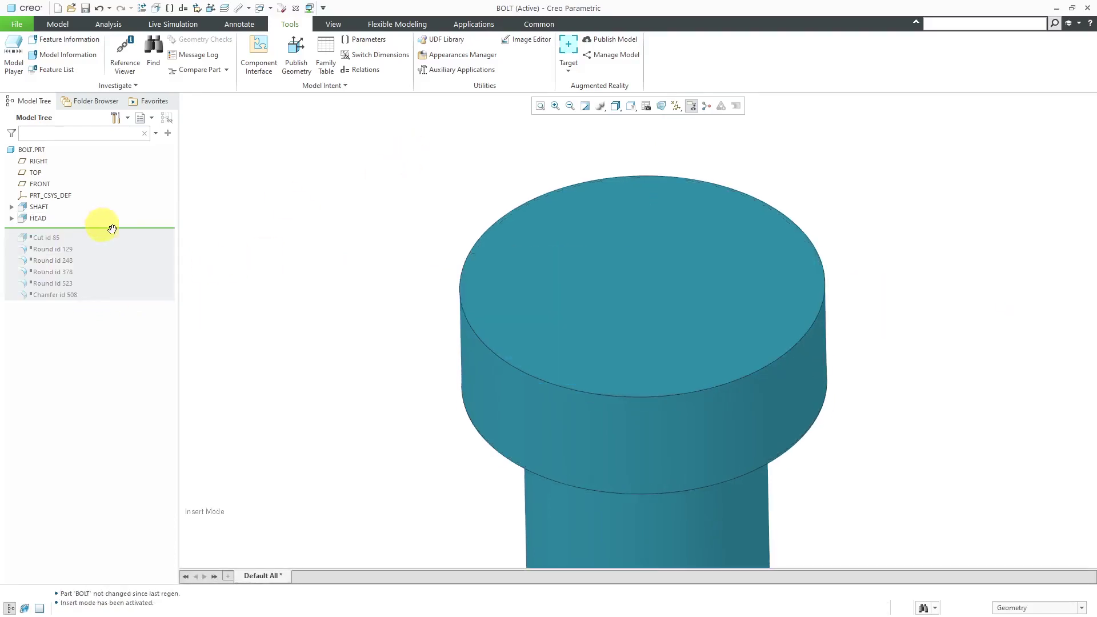
left_click(675, 106)
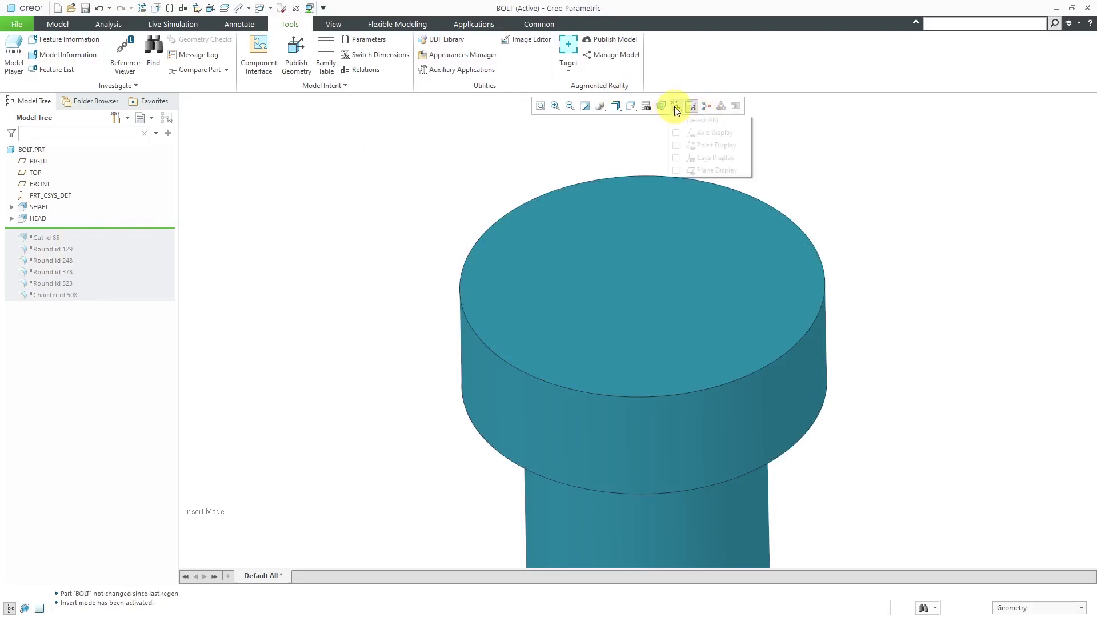
left_click(726, 170)
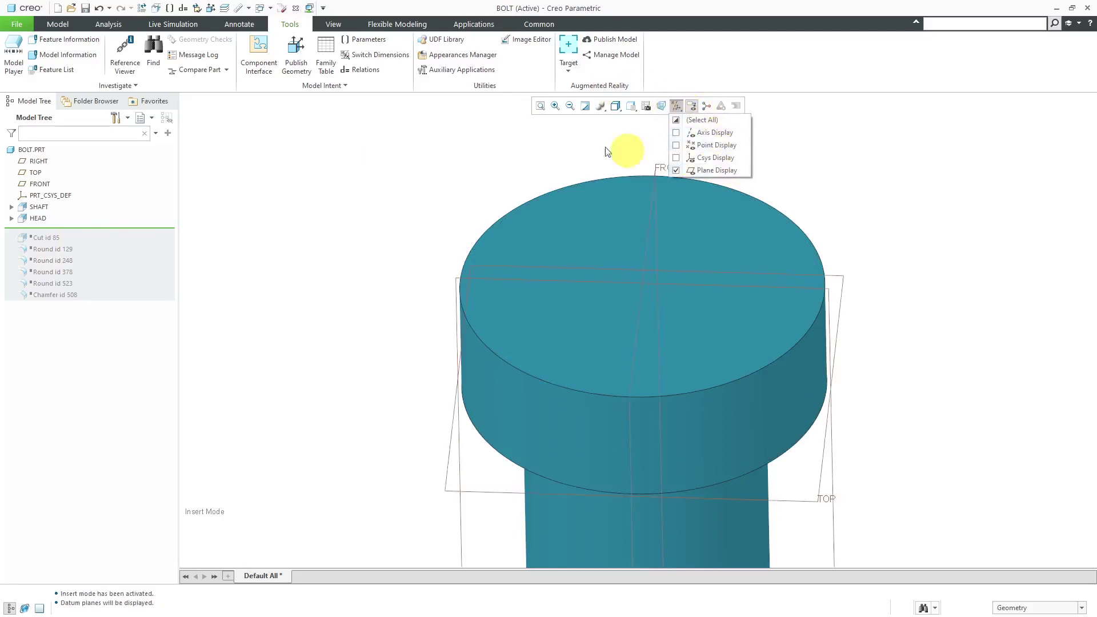
left_click(653, 174)
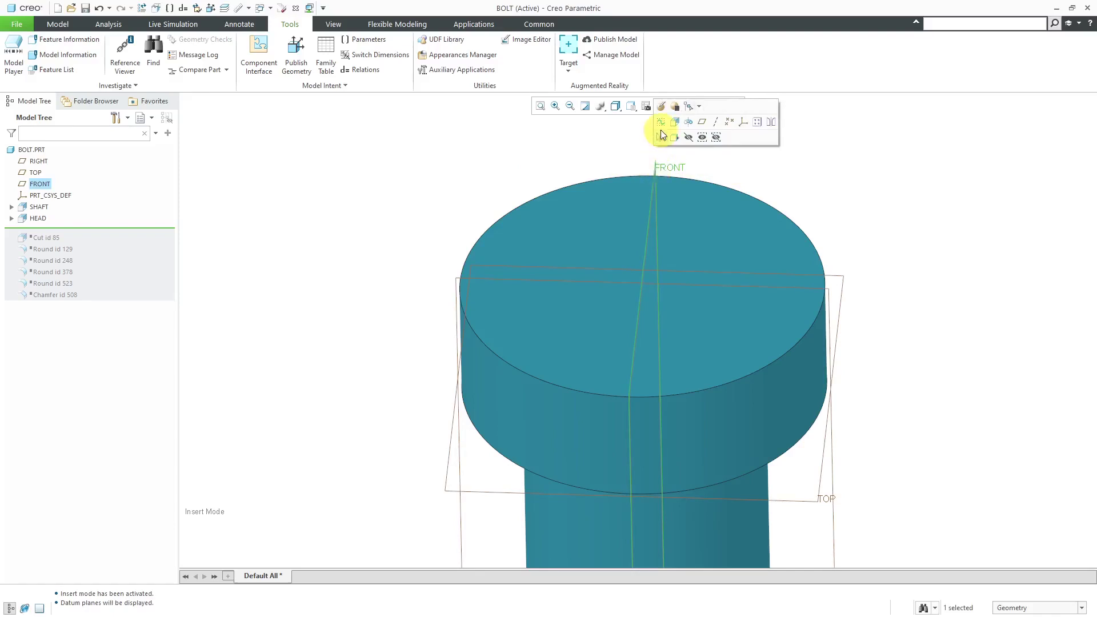
mouse_move(584, 246)
middle_mouse_down()
mouse_move(623, 203)
mouse_move(669, 232)
mouse_move(656, 229)
middle_mouse_up()
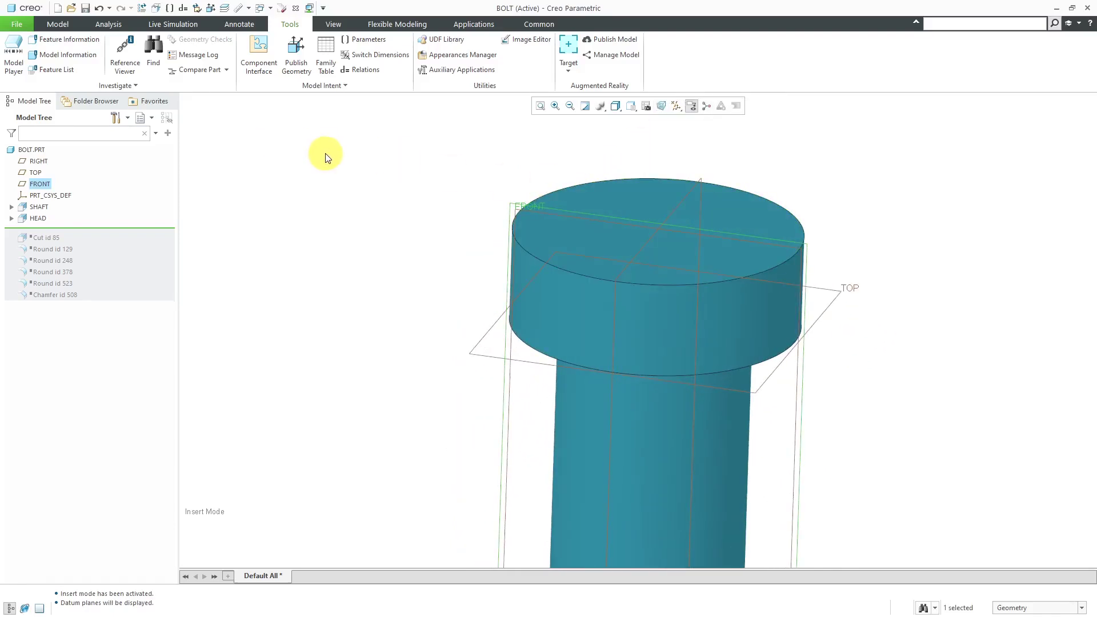
Start a sketch on FRONT with the head's top surface as the Top orientation reference.
left_click(65, 26)
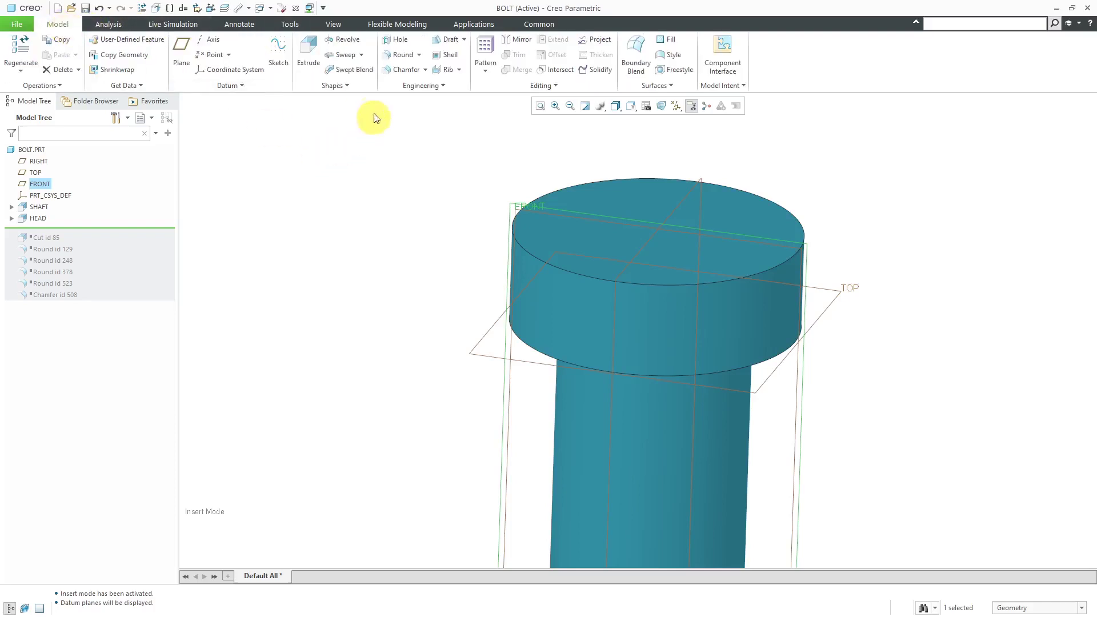
left_click(285, 54)
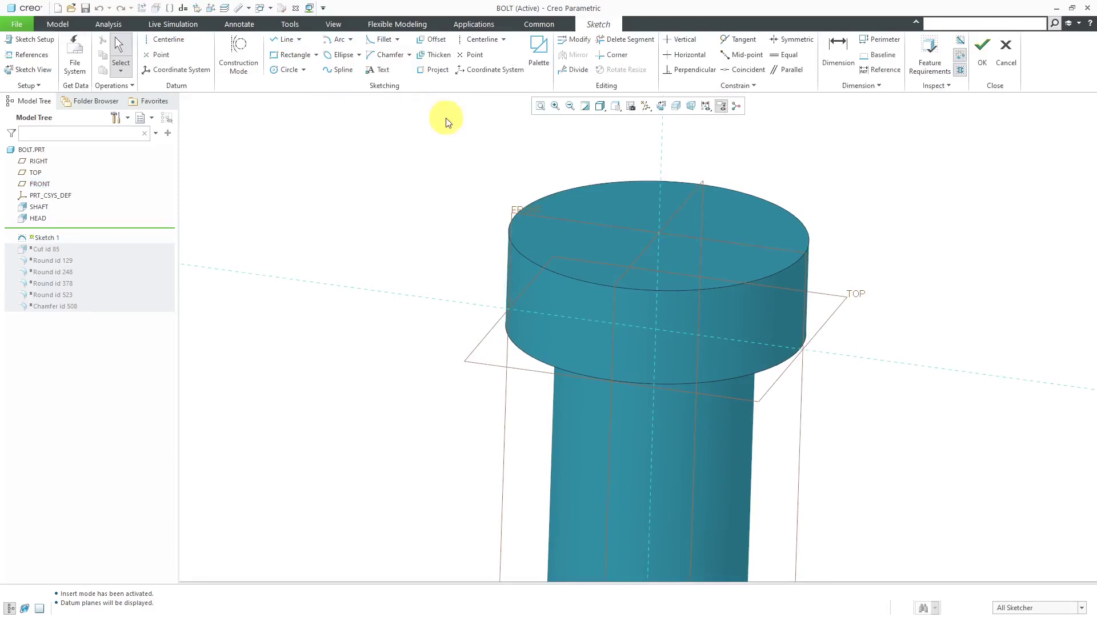
left_click(39, 40)
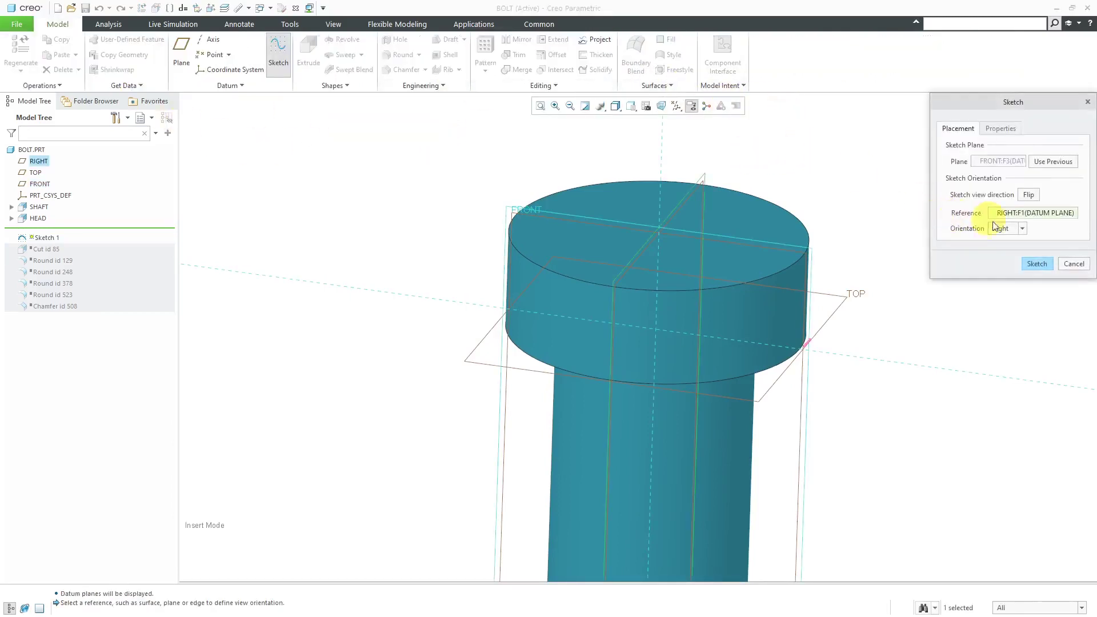
left_click(760, 226)
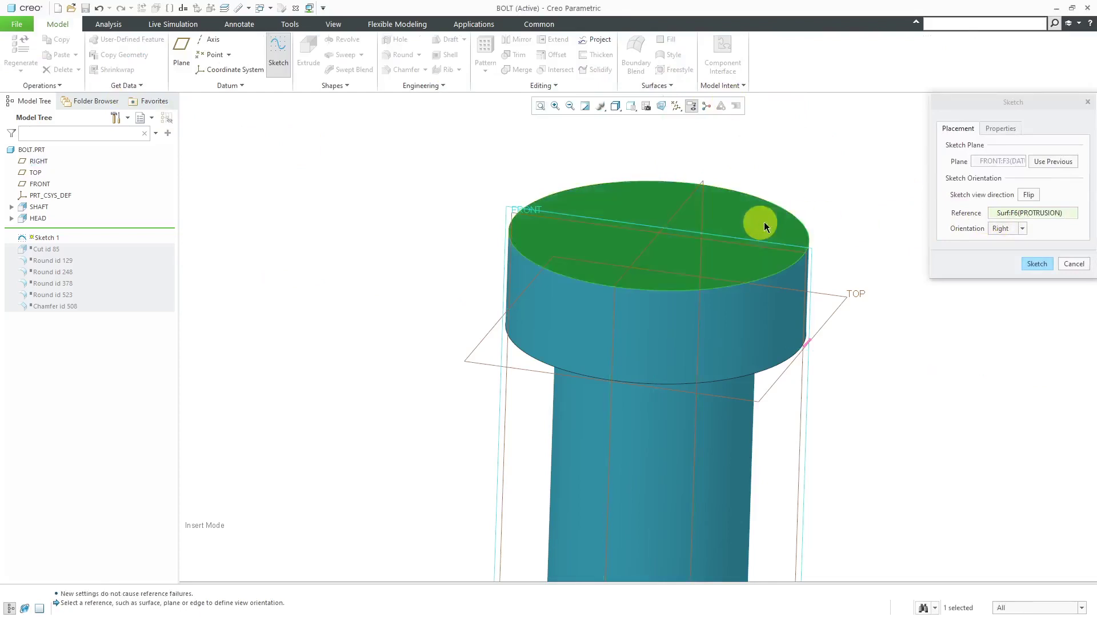
left_click(1002, 228)
left_click(1002, 240)
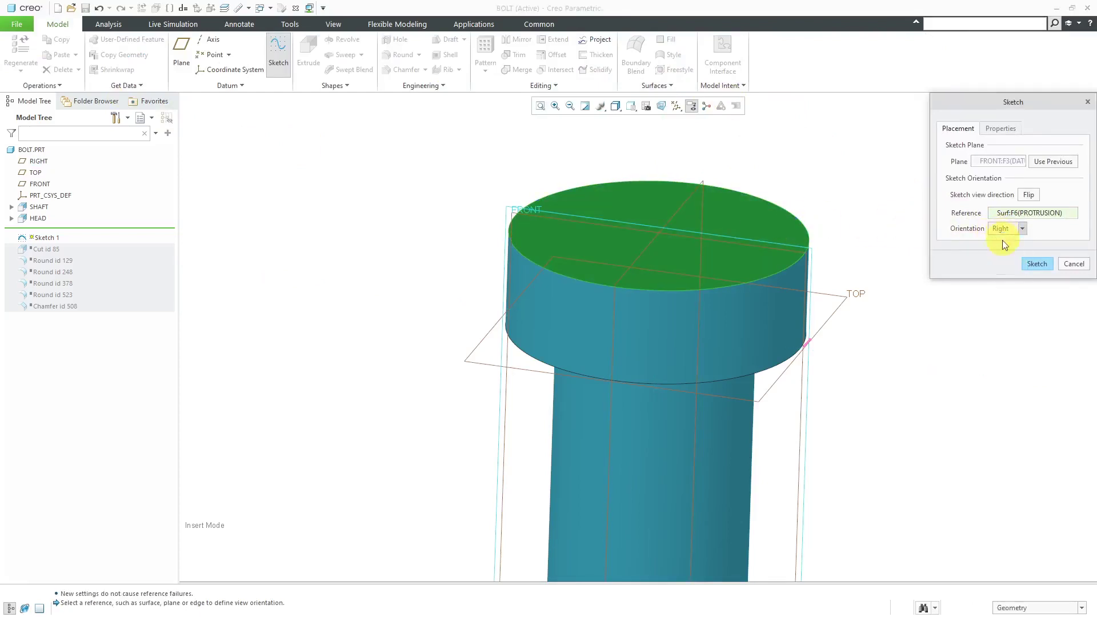
left_click(1031, 261)
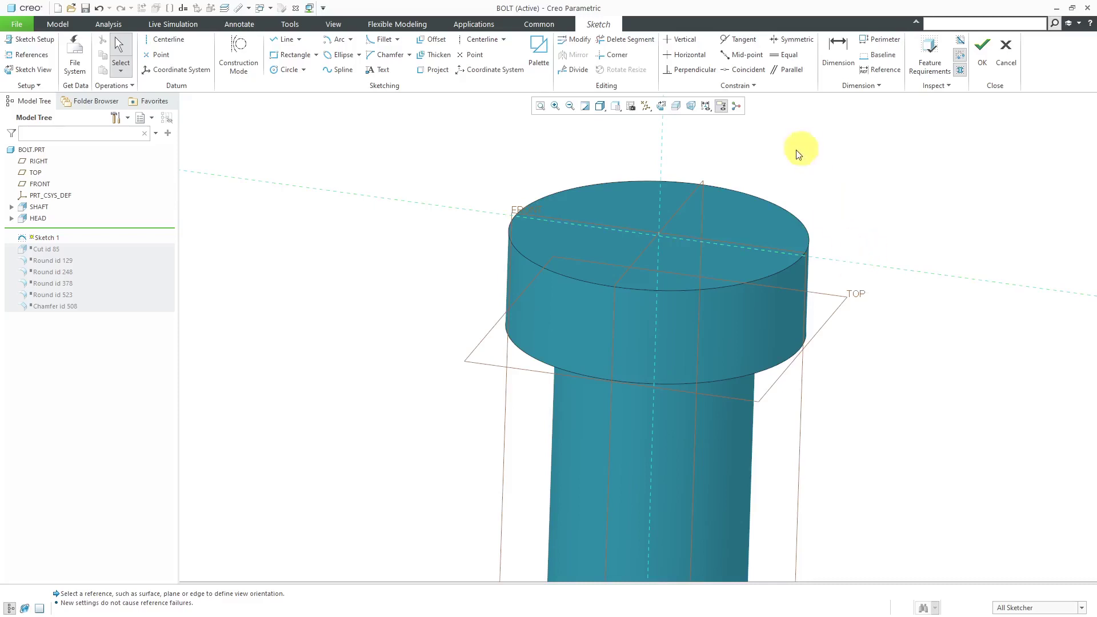
View the sketch plane straight on and hide the datum planes.
left_click(660, 106)
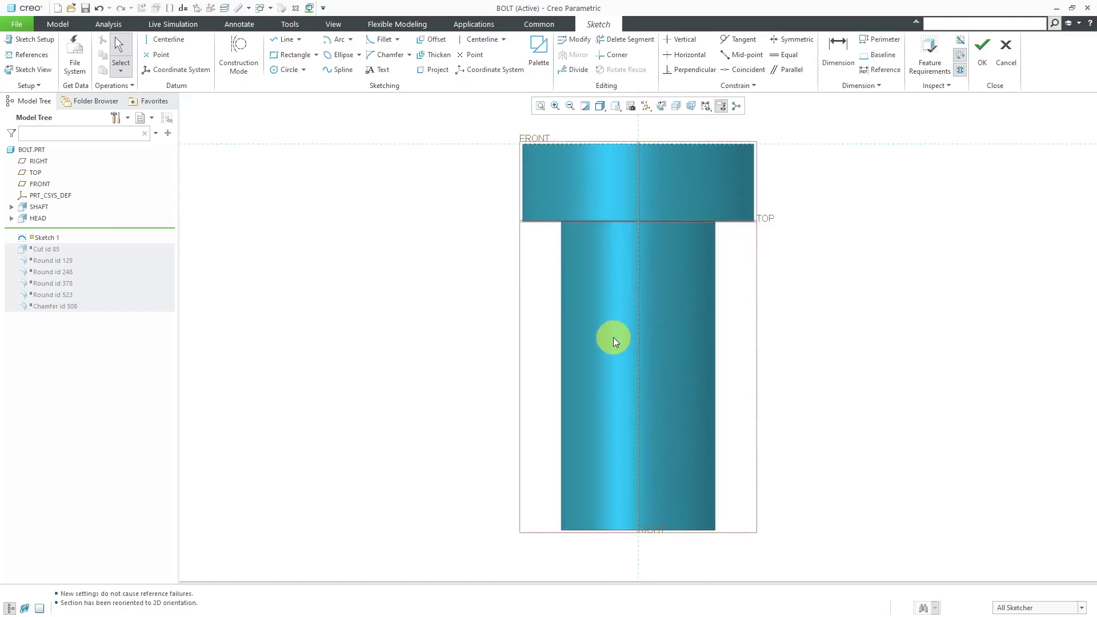
left_click(646, 106)
left_click(677, 172)
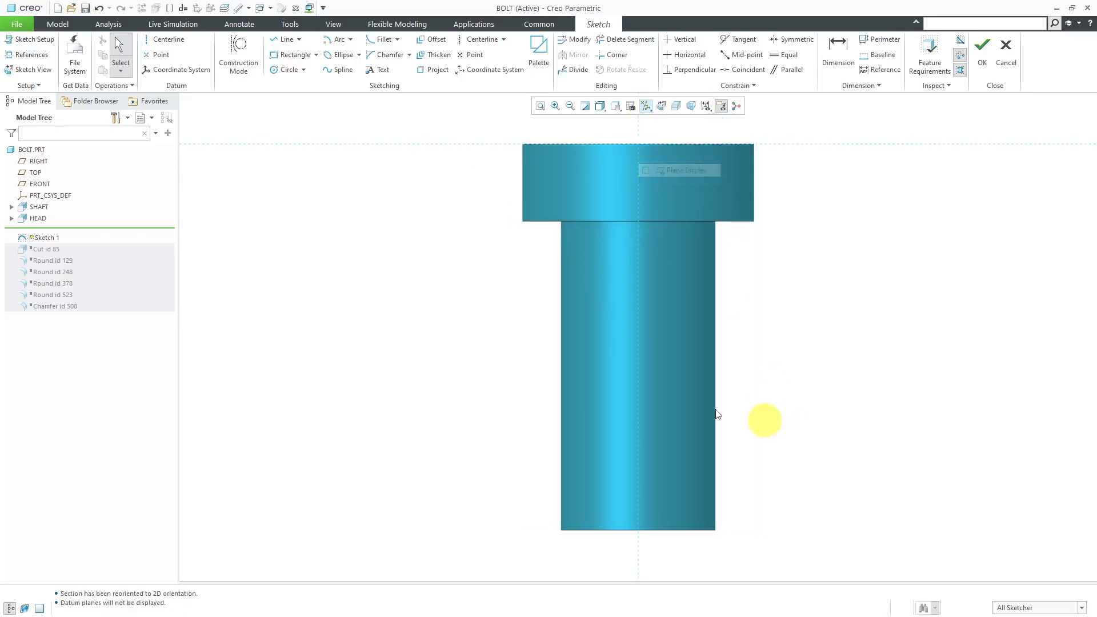
scroll(568, 323, "up", 2)
scroll(605, 229, "down", 5)
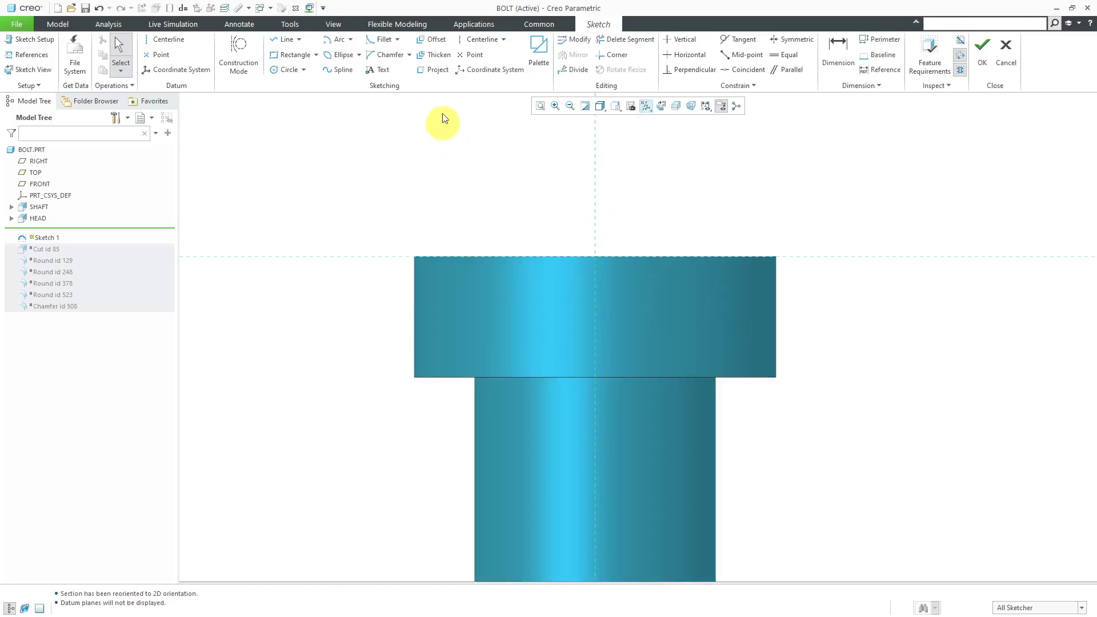
Draw a vertical centerline along the bolt's axis.
left_click(464, 43)
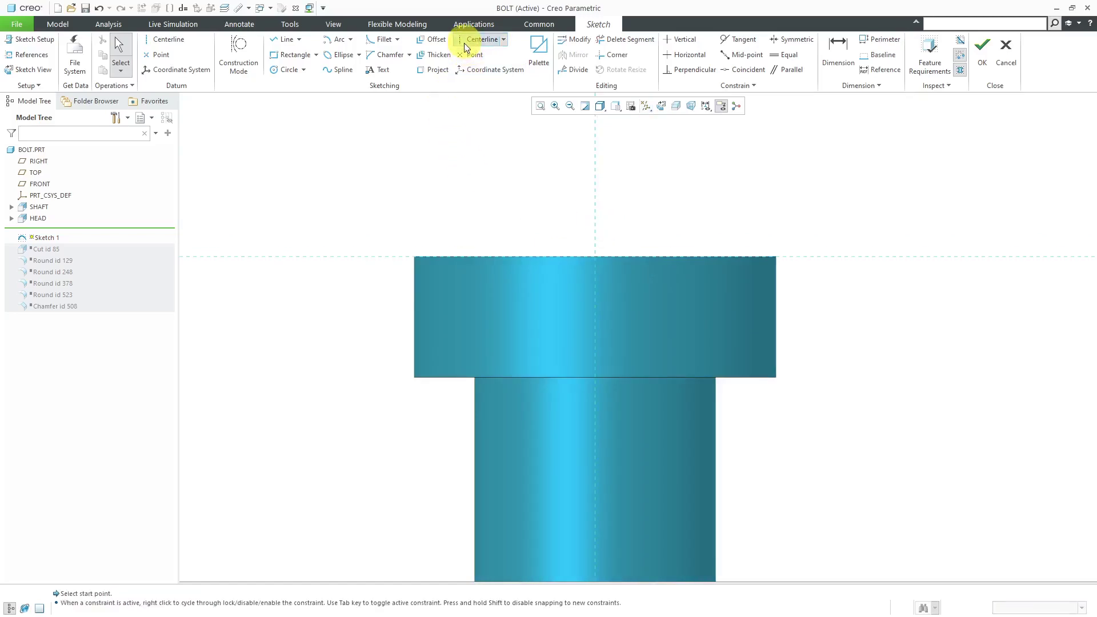
left_click(595, 188)
left_click(597, 304)
middle_click(712, 219)
left_click(713, 218)
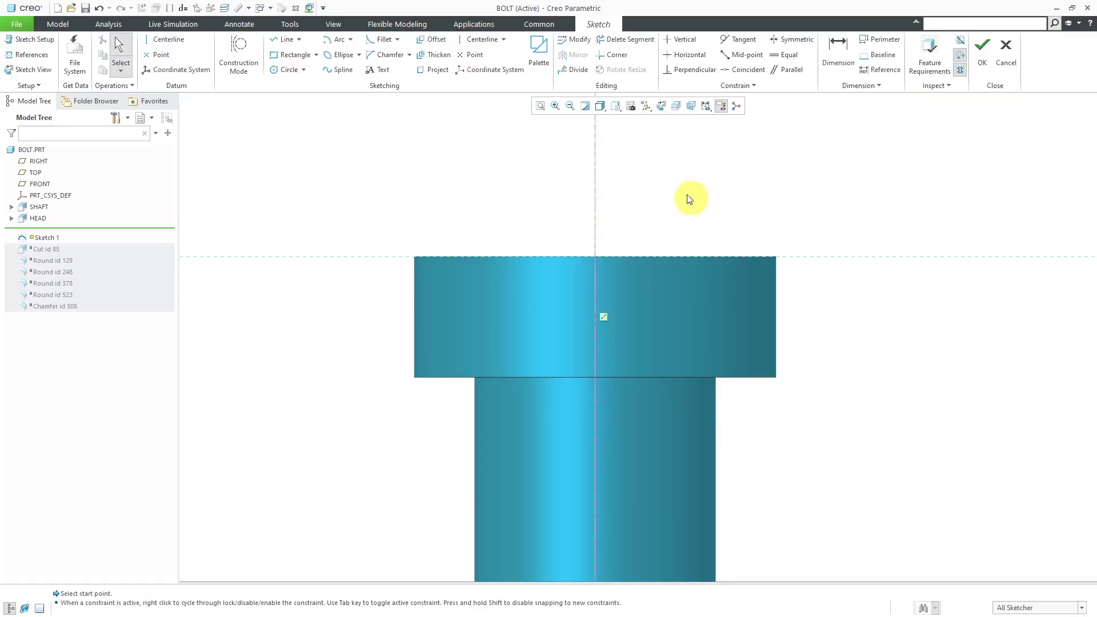
Draw a rectangle at the head's top, dimensioned 0.60 wide and 0.50 tall.
left_click(303, 57)
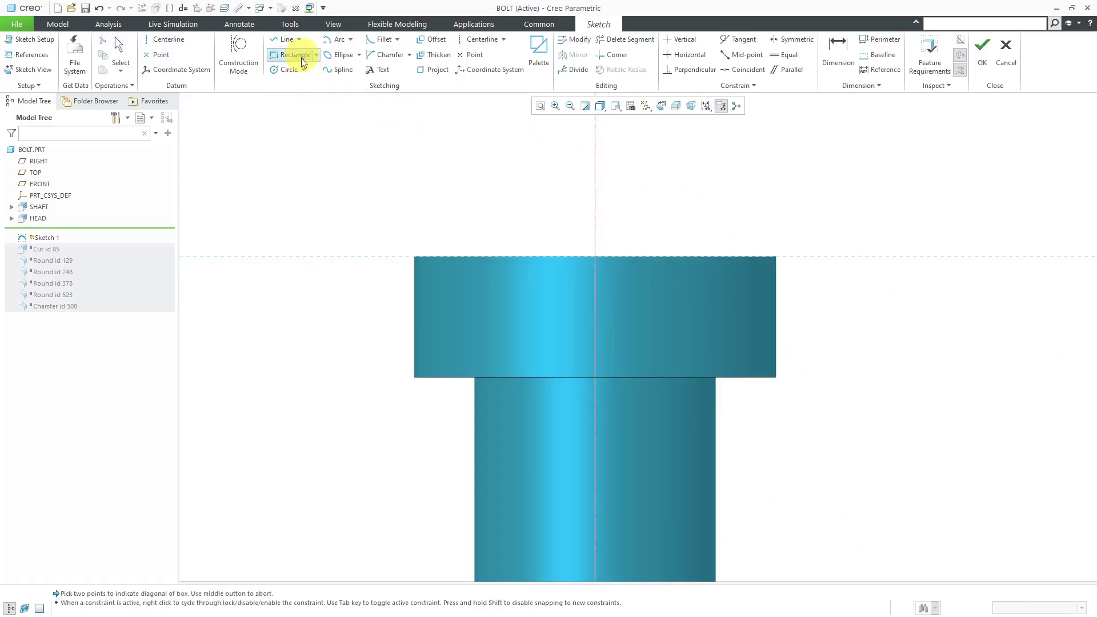
left_click(557, 258)
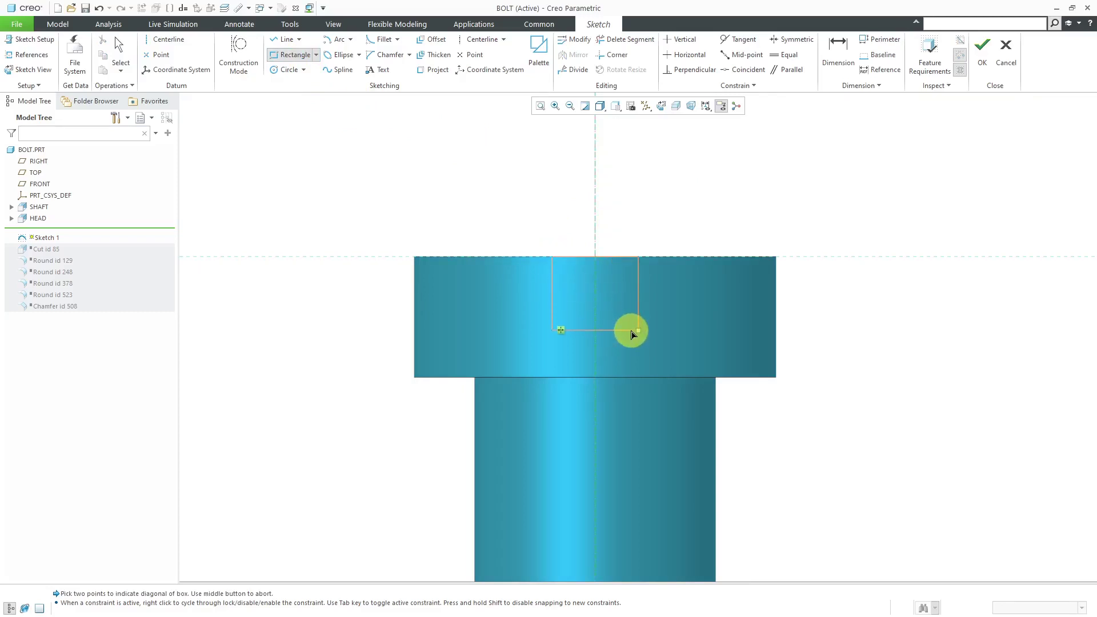
left_click(631, 331)
middle_click(718, 213)
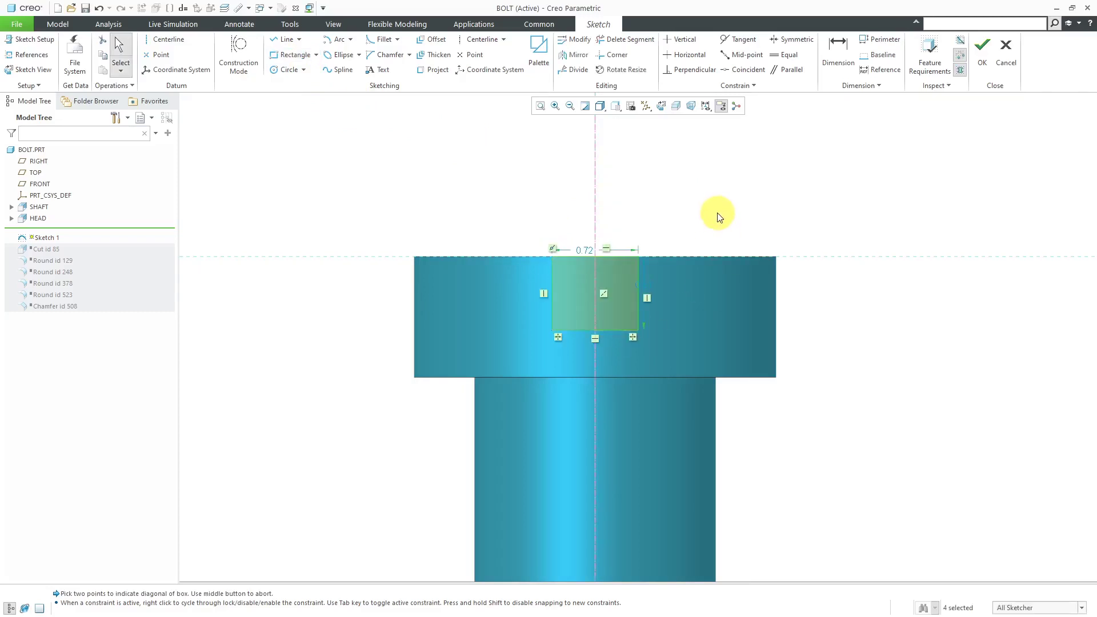
double_click(584, 250)
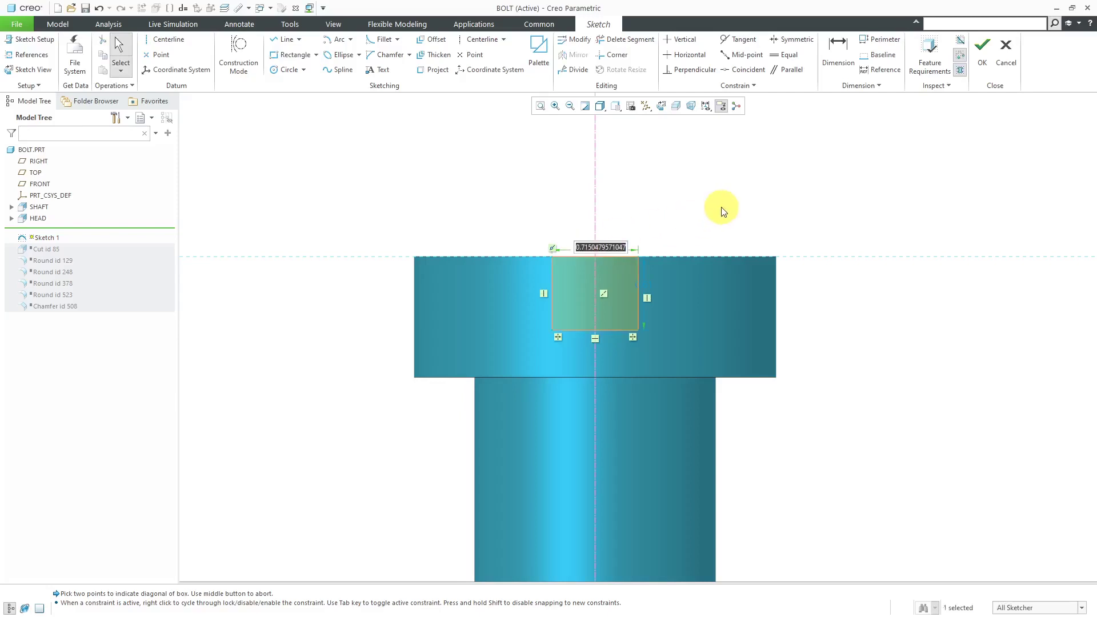
type("0.6")
key("Return")
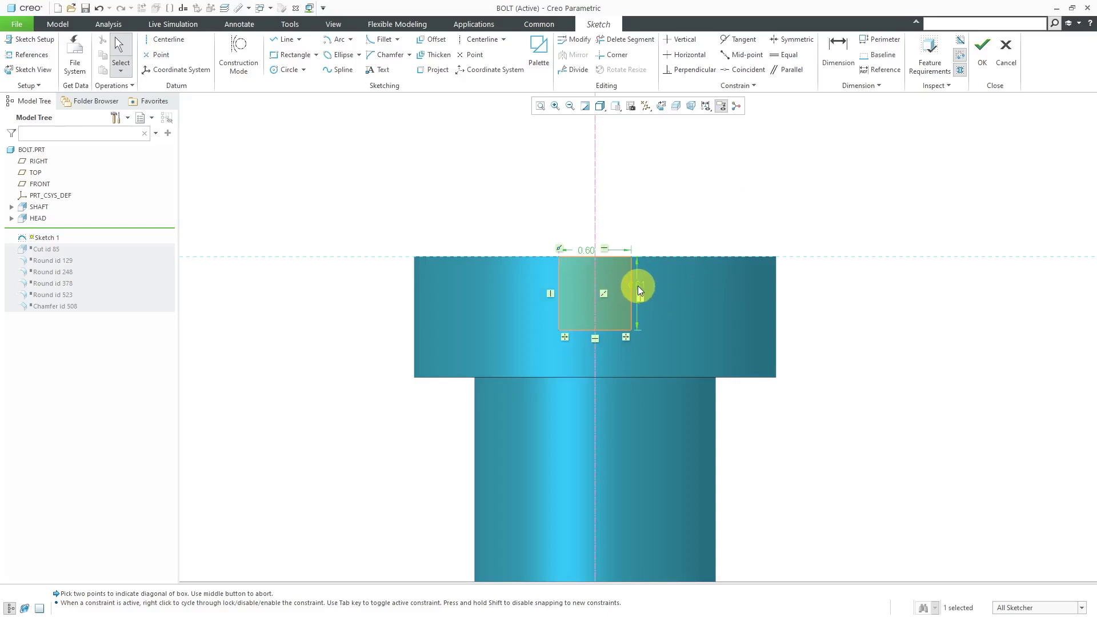
left_click_drag(638, 285, 815, 293)
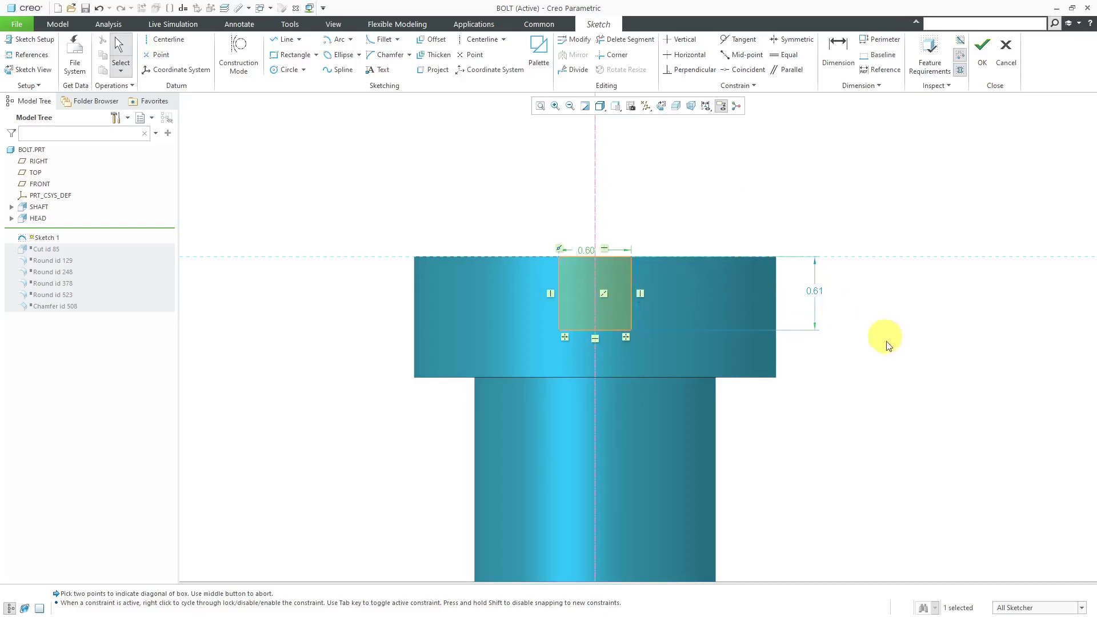
double_click(817, 294)
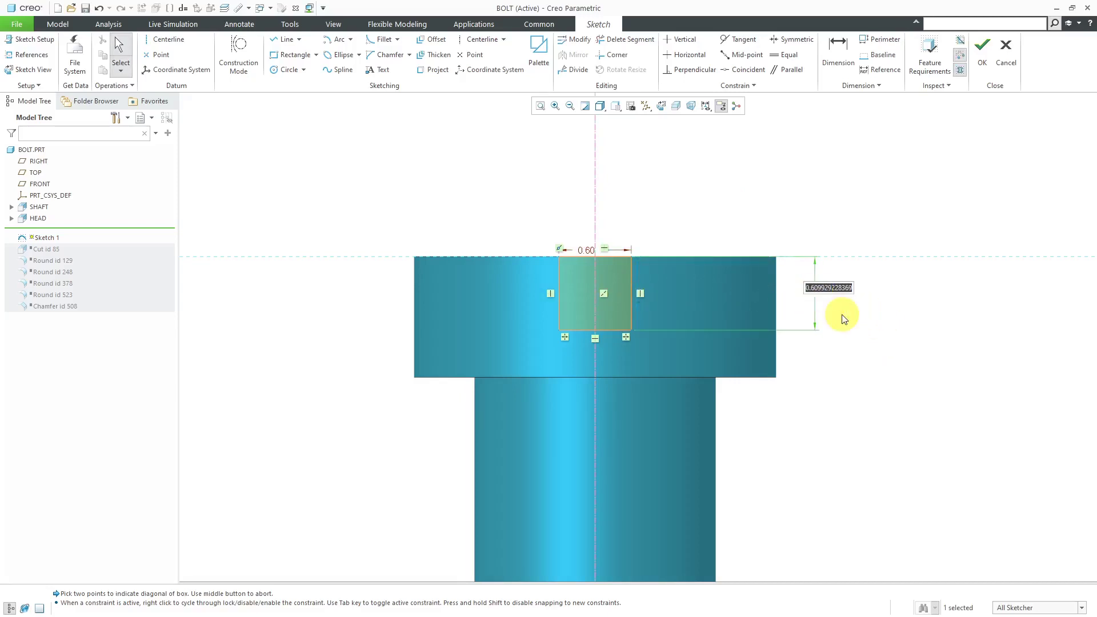
type("0.5")
key("Return")
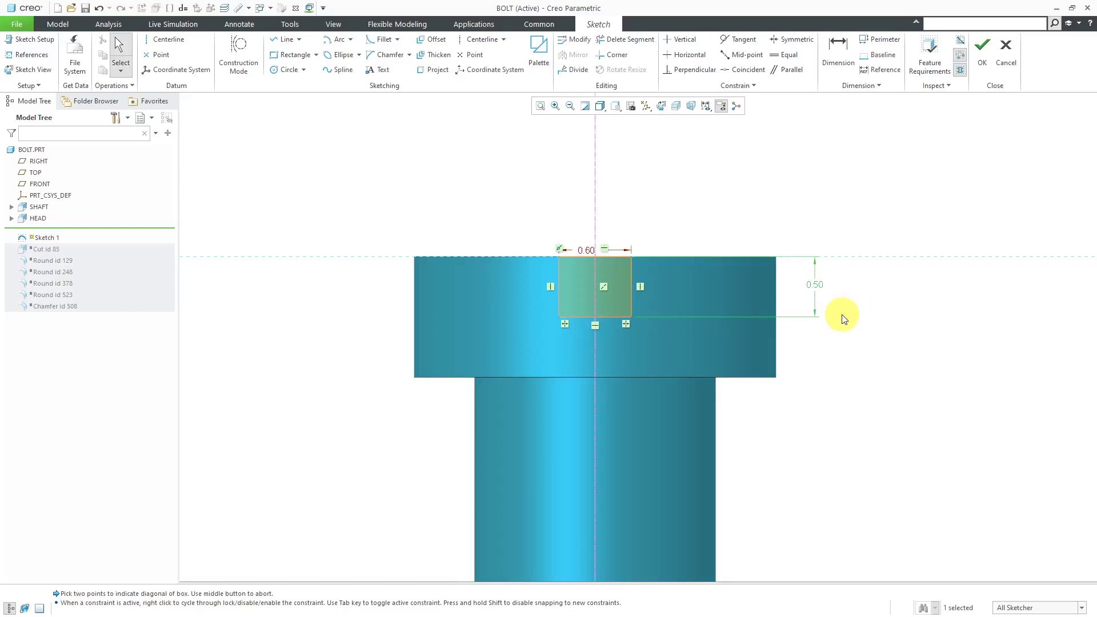
Accept the rectangle sketch and extrude it as a 2 Sides Through All cut.
left_click(981, 53)
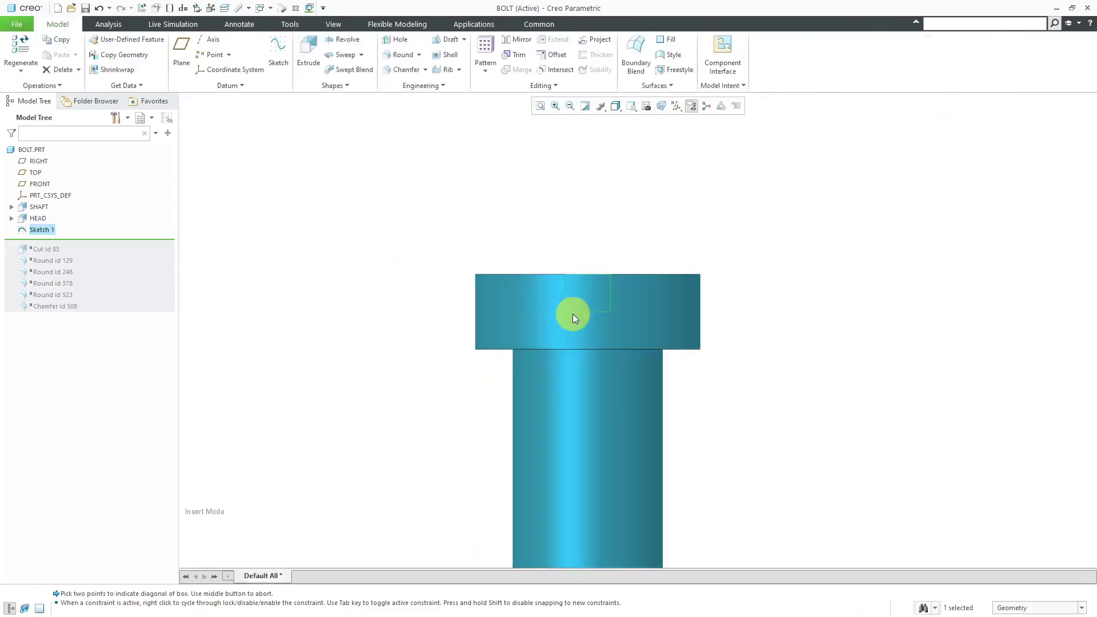
middle_click_drag(574, 318, 518, 324)
left_click(308, 57)
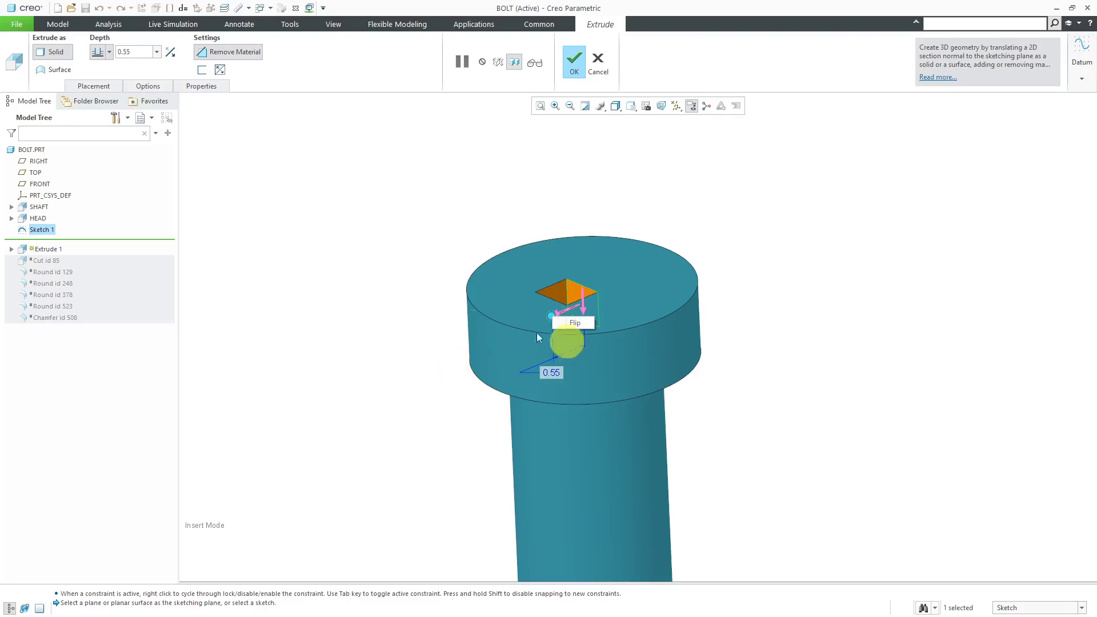
scroll(551, 323, "up", 5)
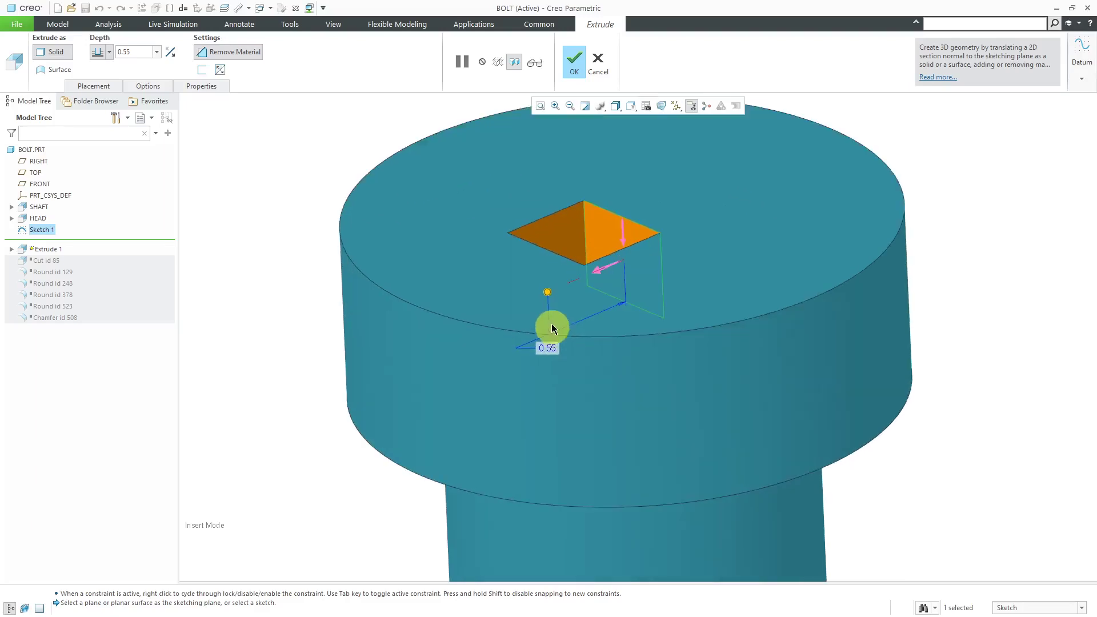
right_click(547, 293)
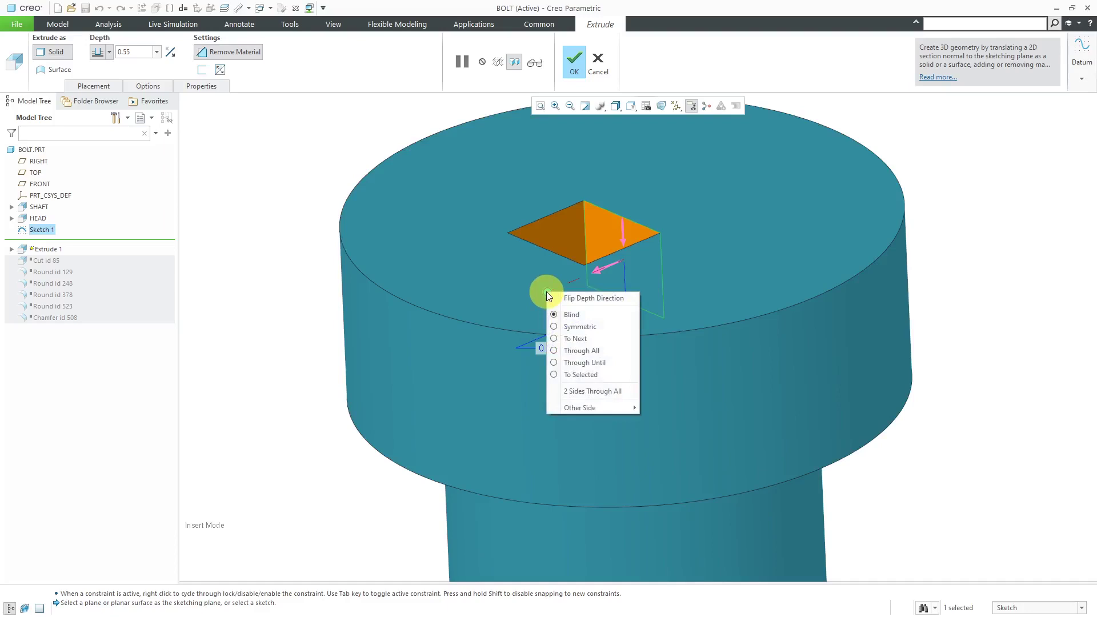
left_click(588, 392)
scroll(588, 393, "down", 3)
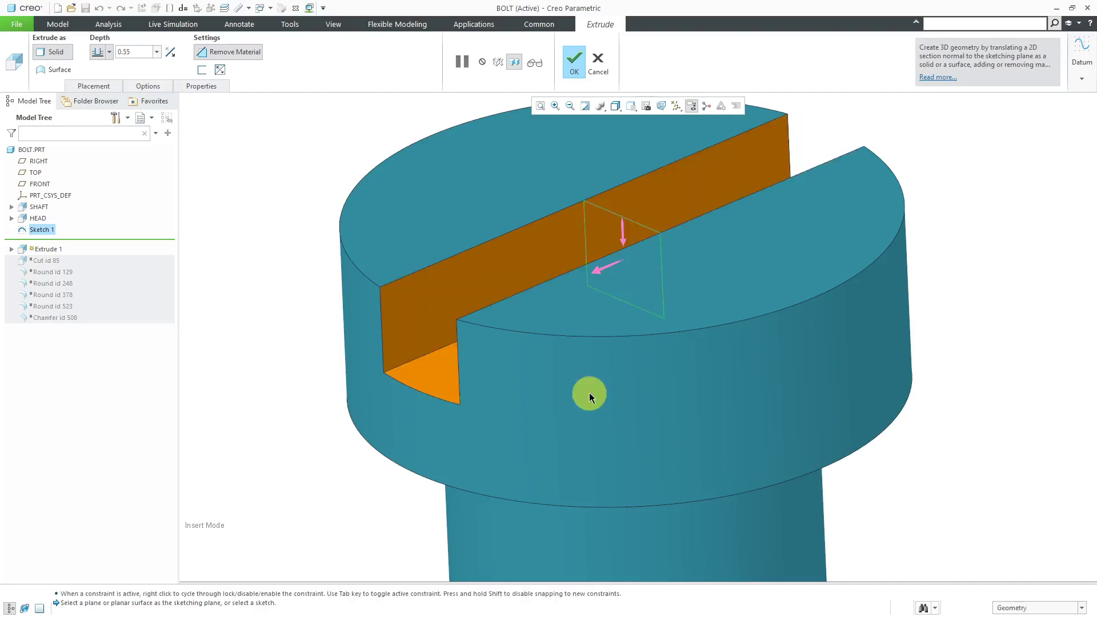
scroll(570, 419, "up", 1)
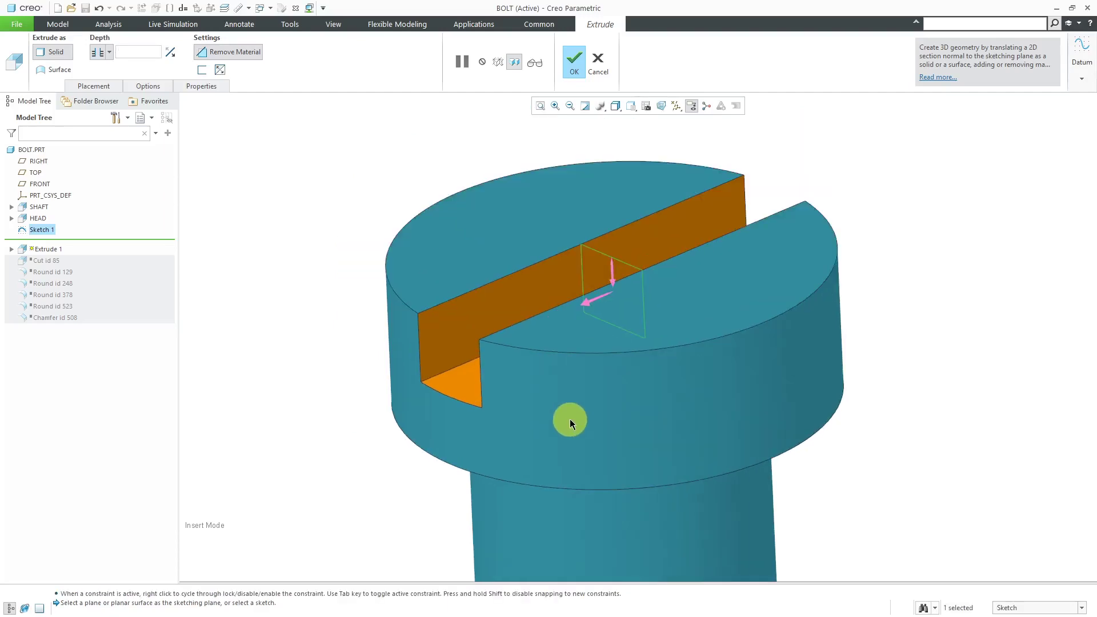
middle_click_drag(328, 236, 336, 247)
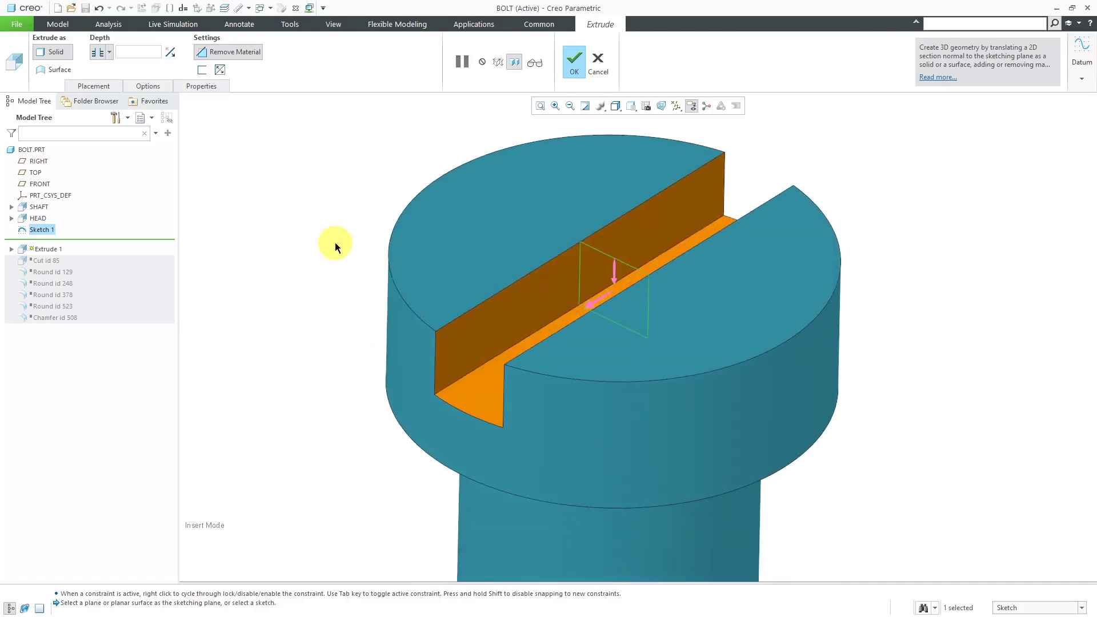
middle_click(385, 177)
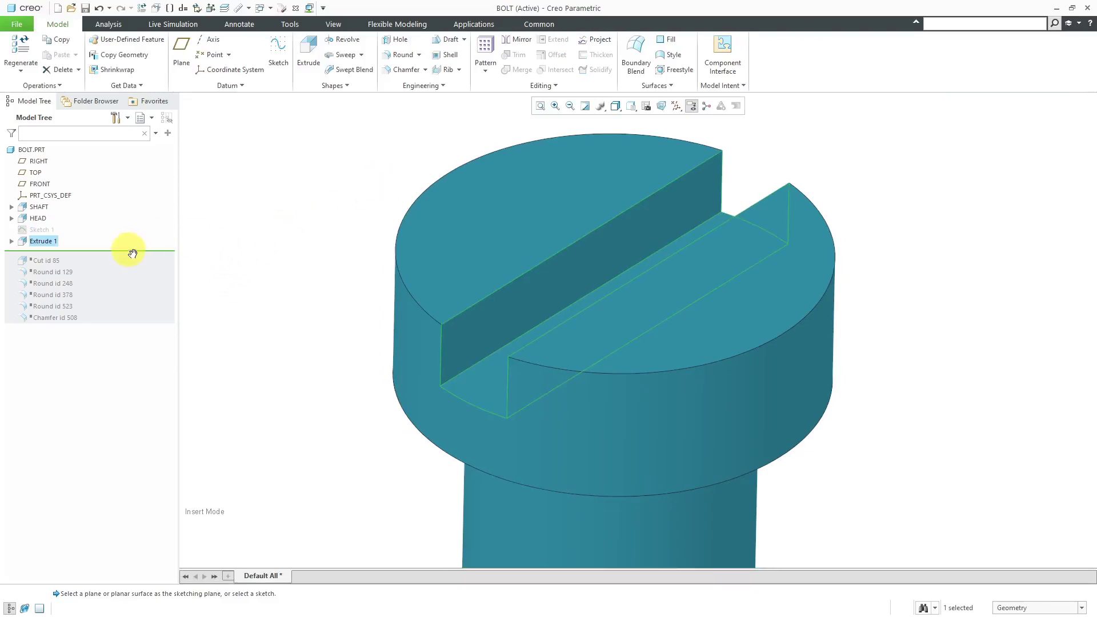
Move the Insert Here marker below Chamfer id 508 so all later features regenerate.
left_click_drag(132, 251, 129, 315)
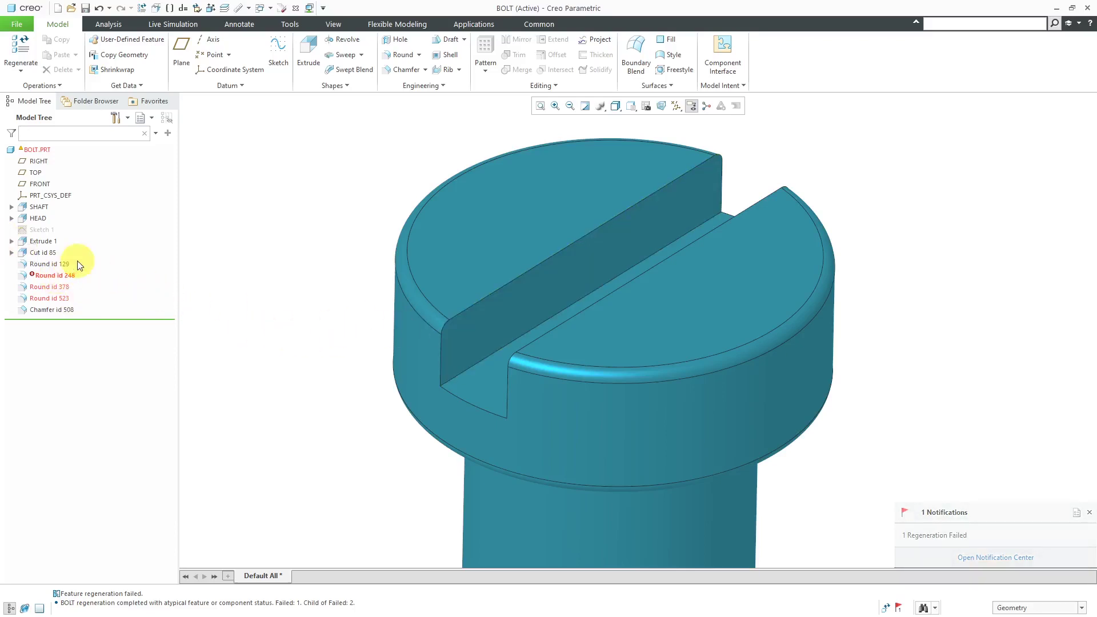
Start suppressing Cut id 85, setting child Rounds id 129 and 248 to Suspend.
left_click(43, 252)
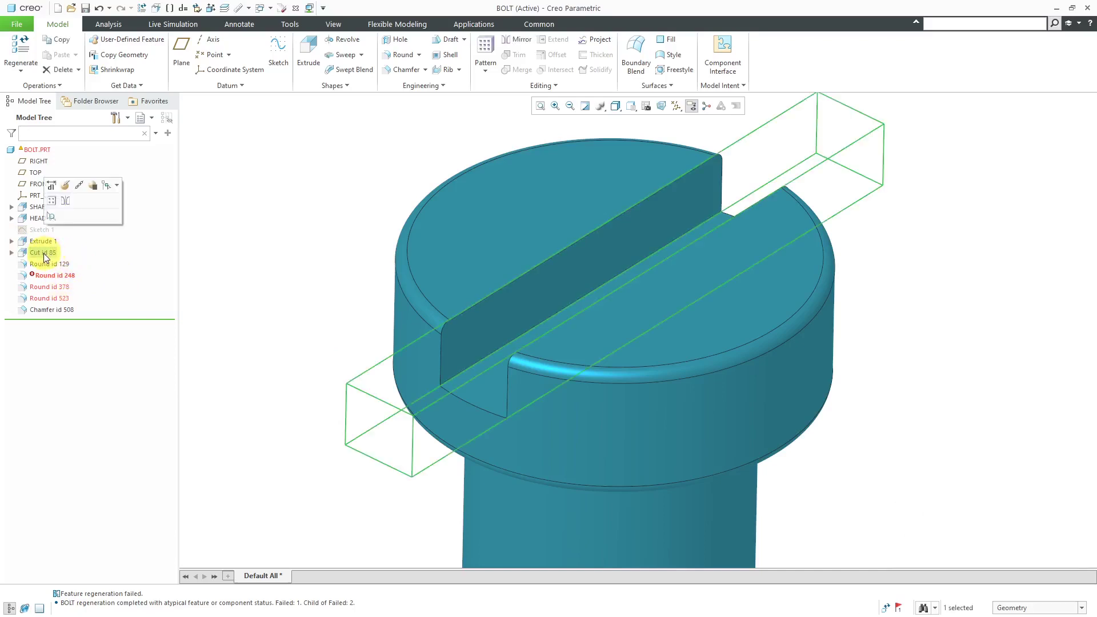
left_click(92, 187)
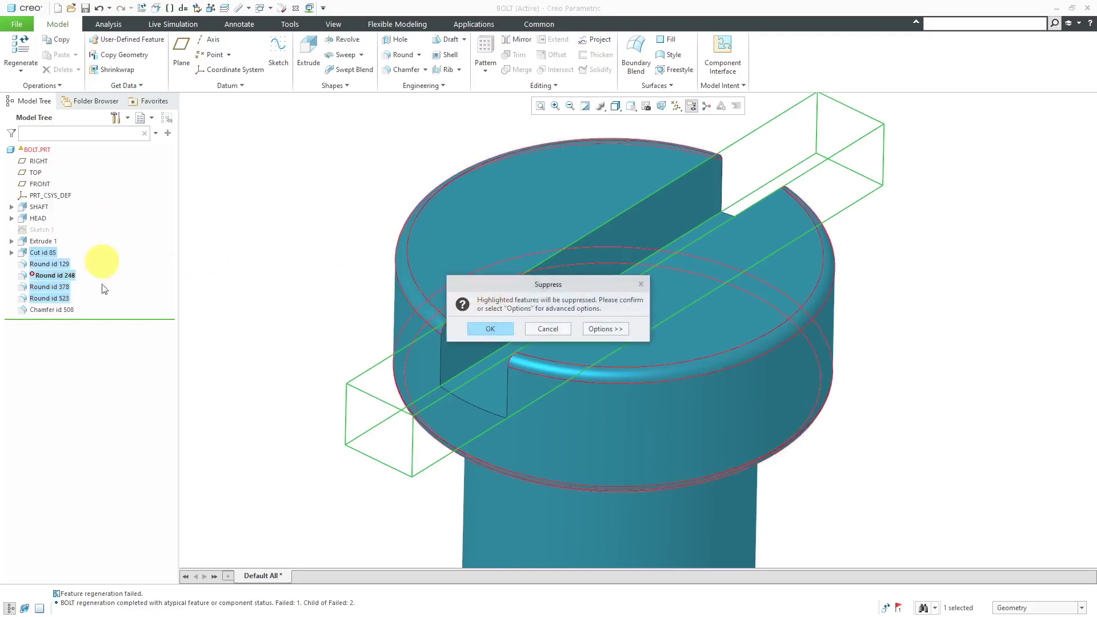
left_click(616, 327)
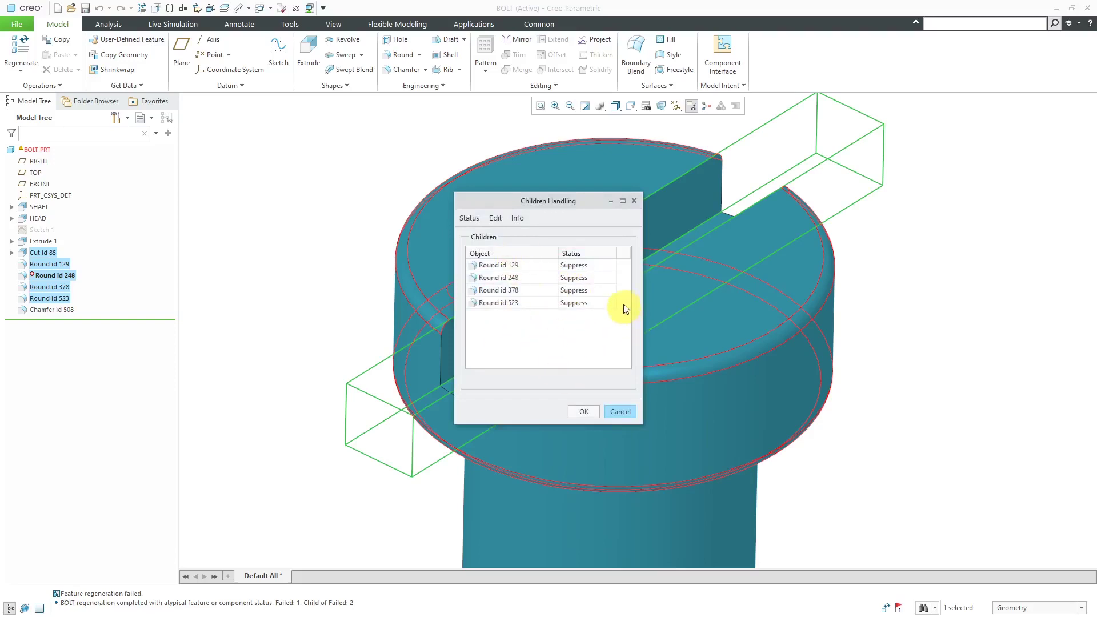
left_click(612, 264)
left_click(613, 265)
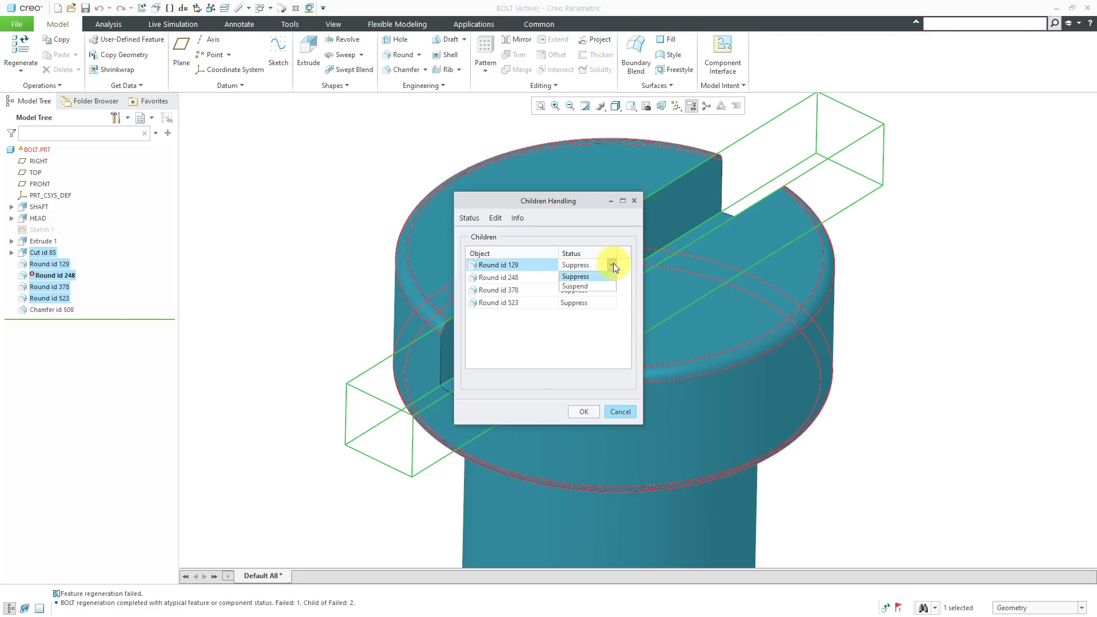
left_click(598, 286)
left_click(605, 277)
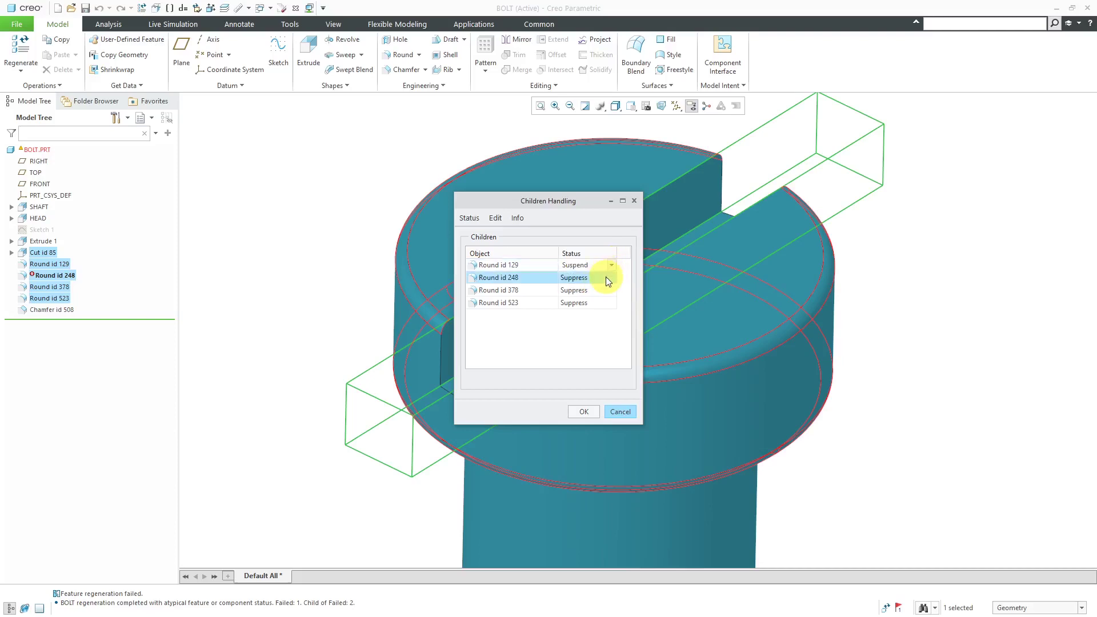
left_click(610, 275)
left_click(606, 295)
Set Rounds id 378 and 523 to Suspend and confirm suppressing the cut.
left_click(606, 291)
left_click(607, 293)
left_click(601, 311)
left_click(603, 302)
left_click(604, 304)
left_click(592, 324)
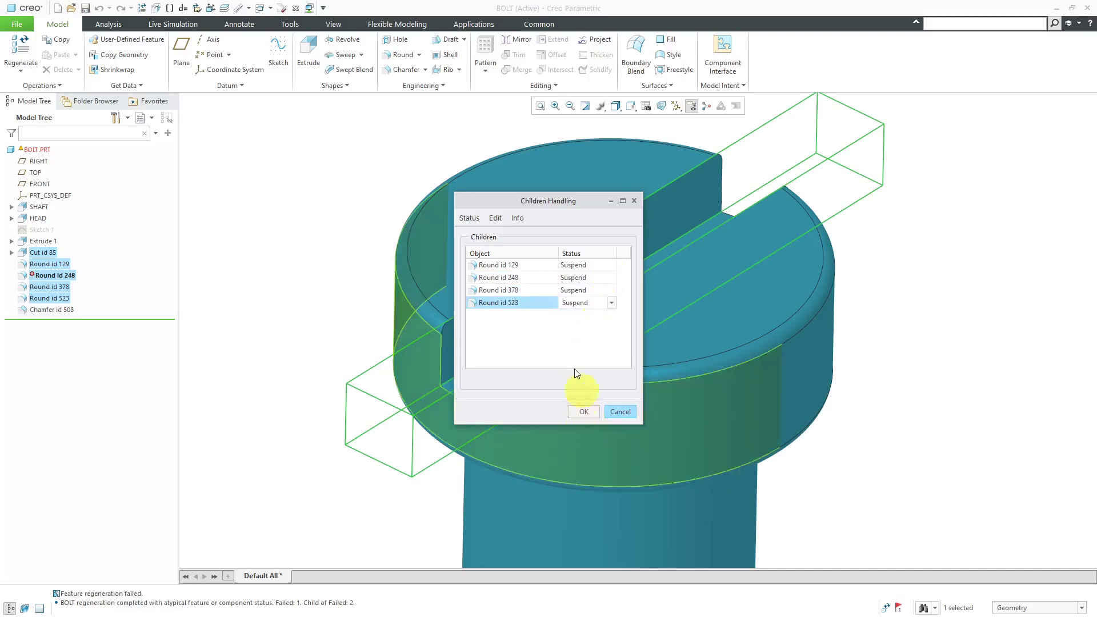
left_click(589, 410)
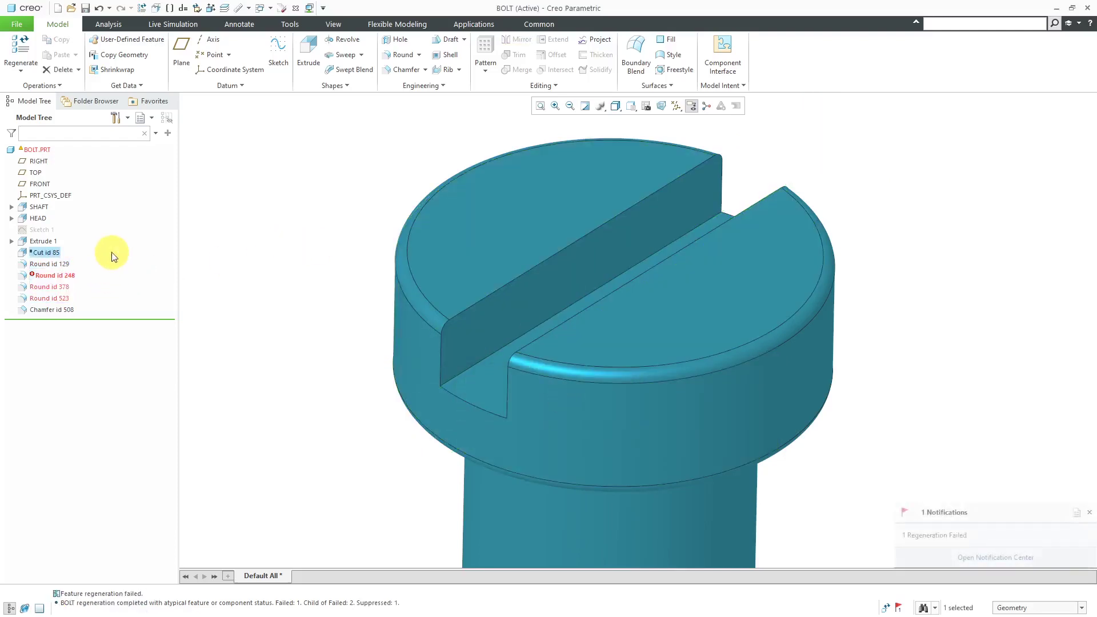
Redefine the 0.08 Round id 129 unchanged after reviewing its edge sets.
left_click(54, 265)
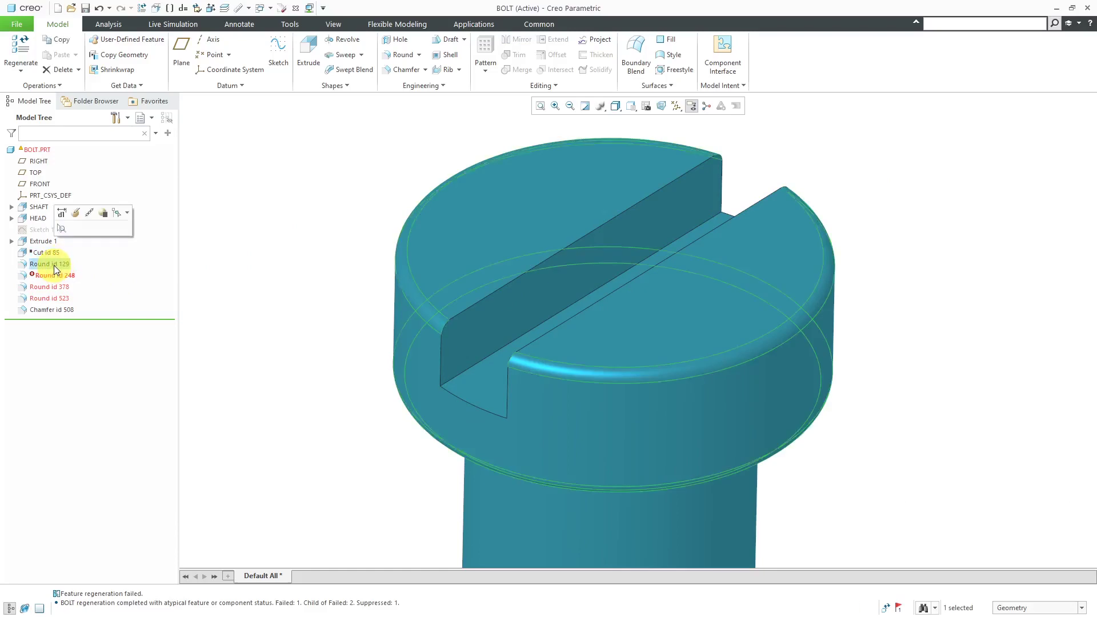
left_click(76, 215)
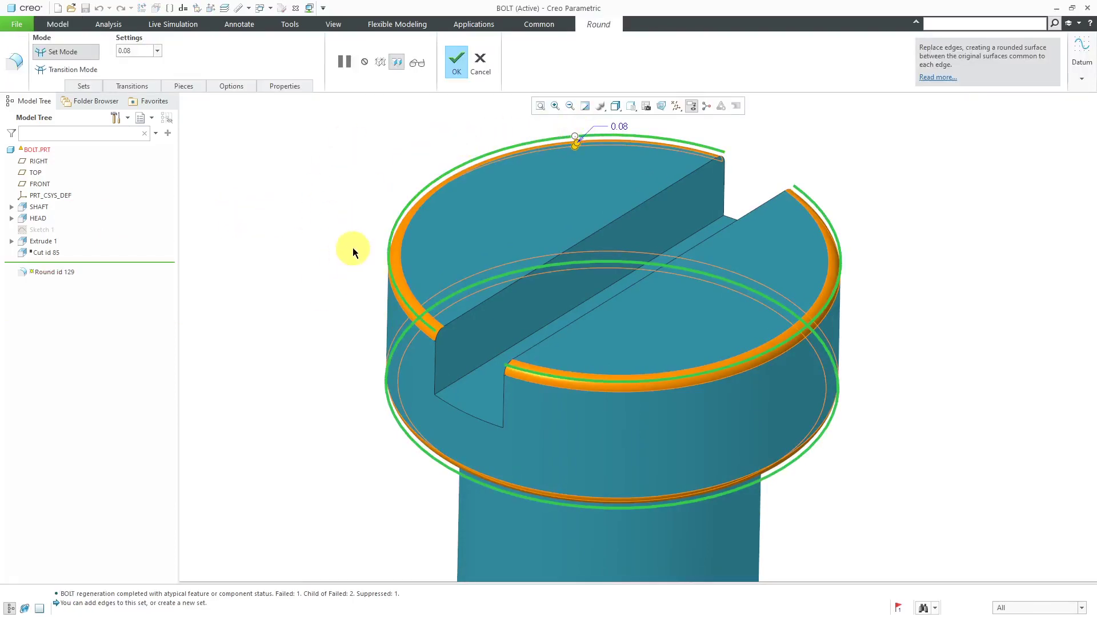
left_click(82, 87)
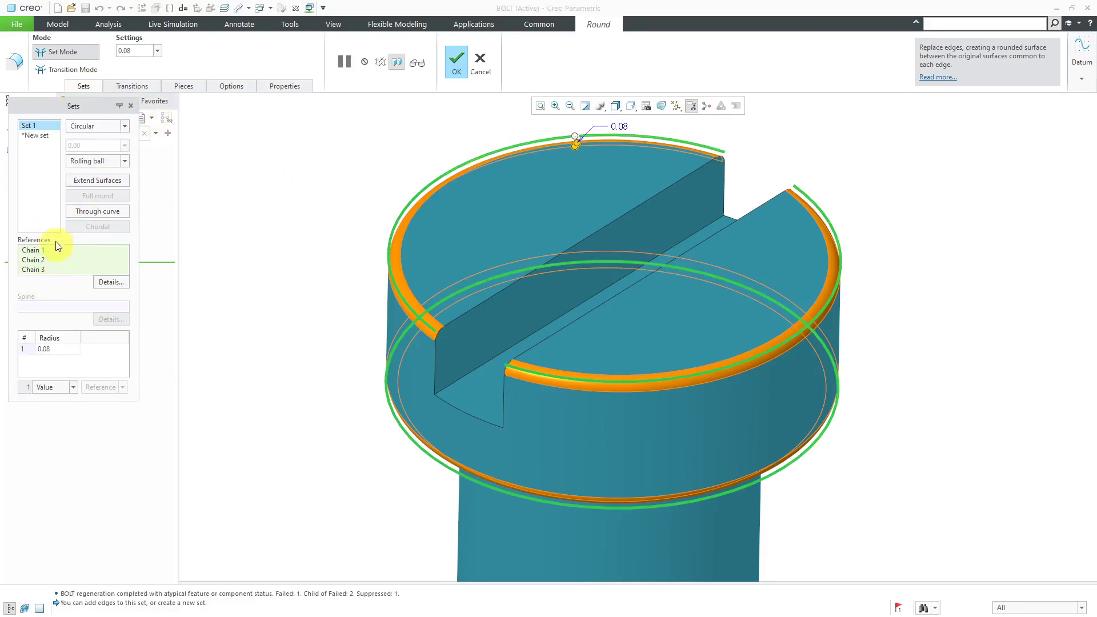
left_click(455, 60)
left_click(302, 174)
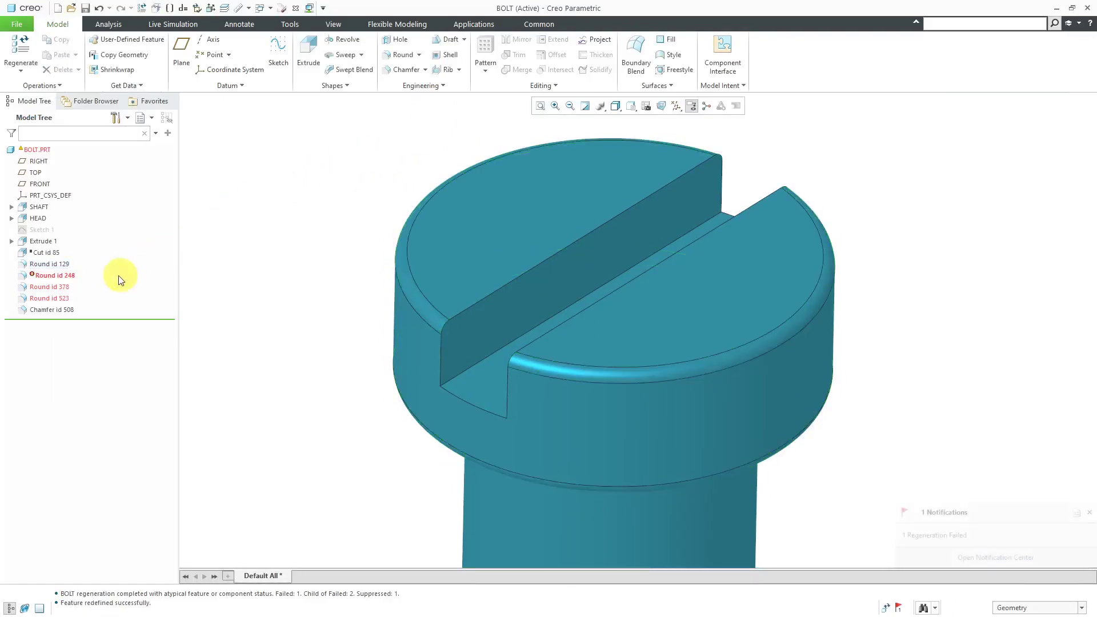
Replace Round id 248's missing cut-surface reference with Extrude 1's slot side face.
left_click(50, 277)
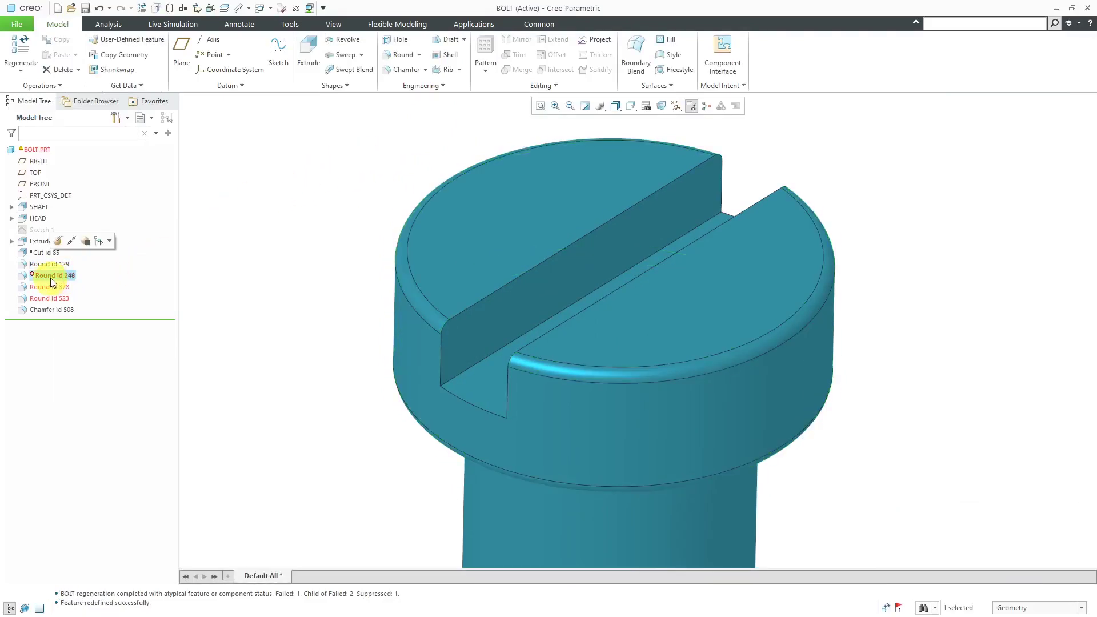
left_click(71, 241)
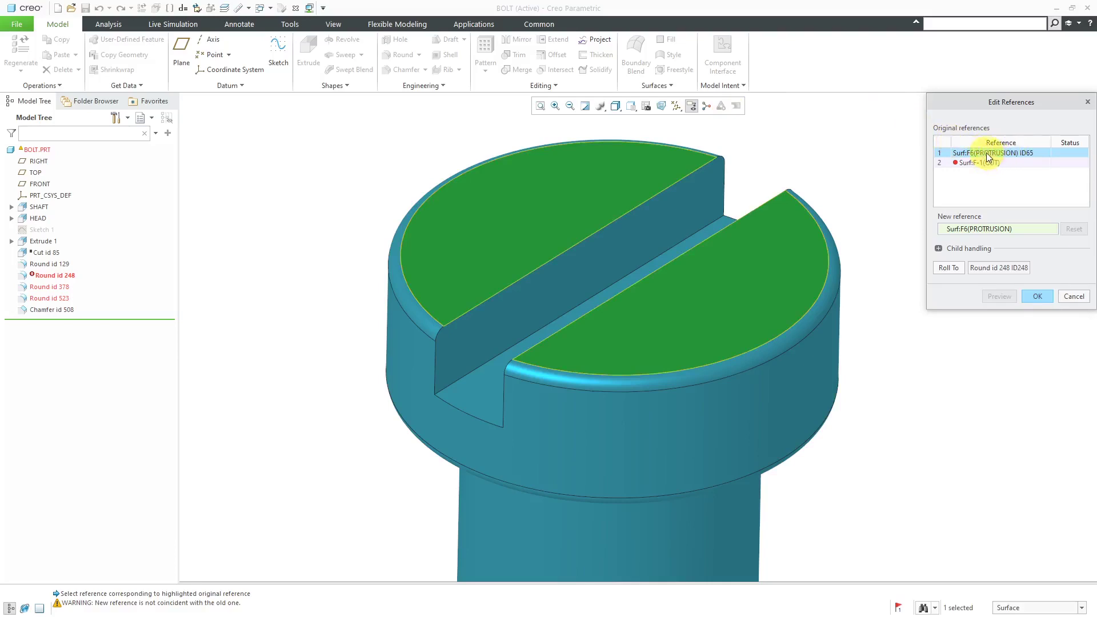
left_click_drag(1005, 108, 963, 132)
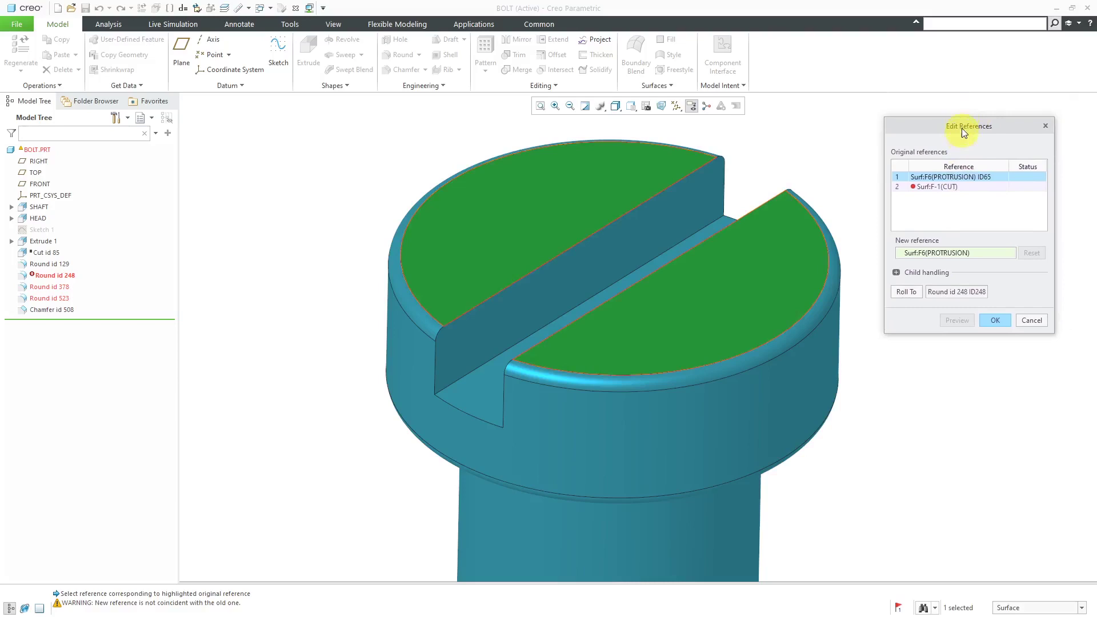
left_click(933, 186)
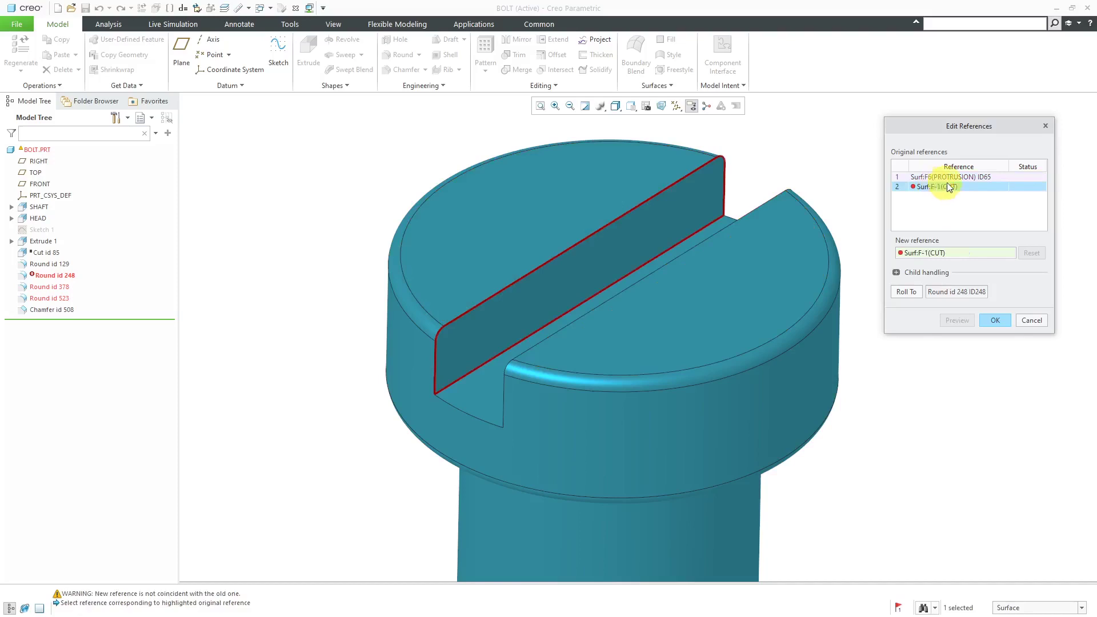
left_click(688, 198)
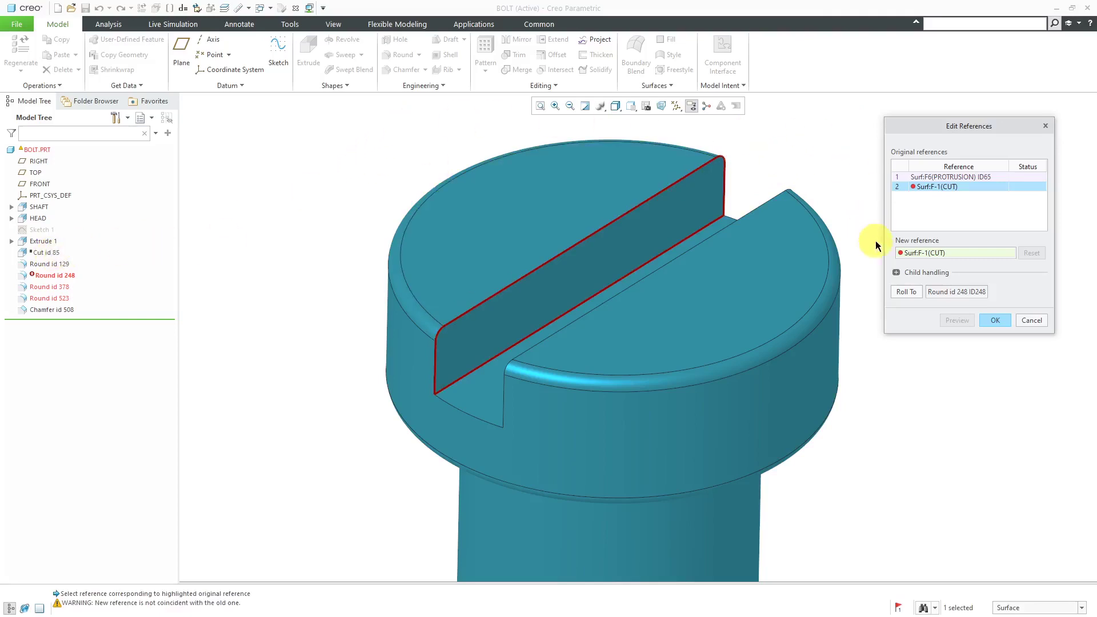
left_click(896, 273)
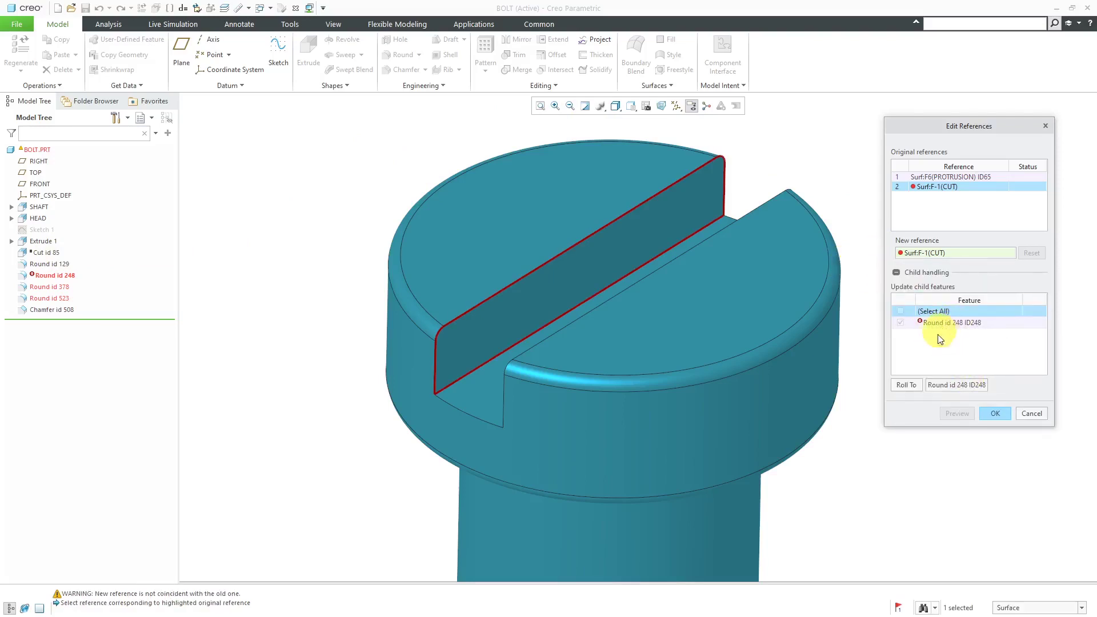
left_click(912, 384)
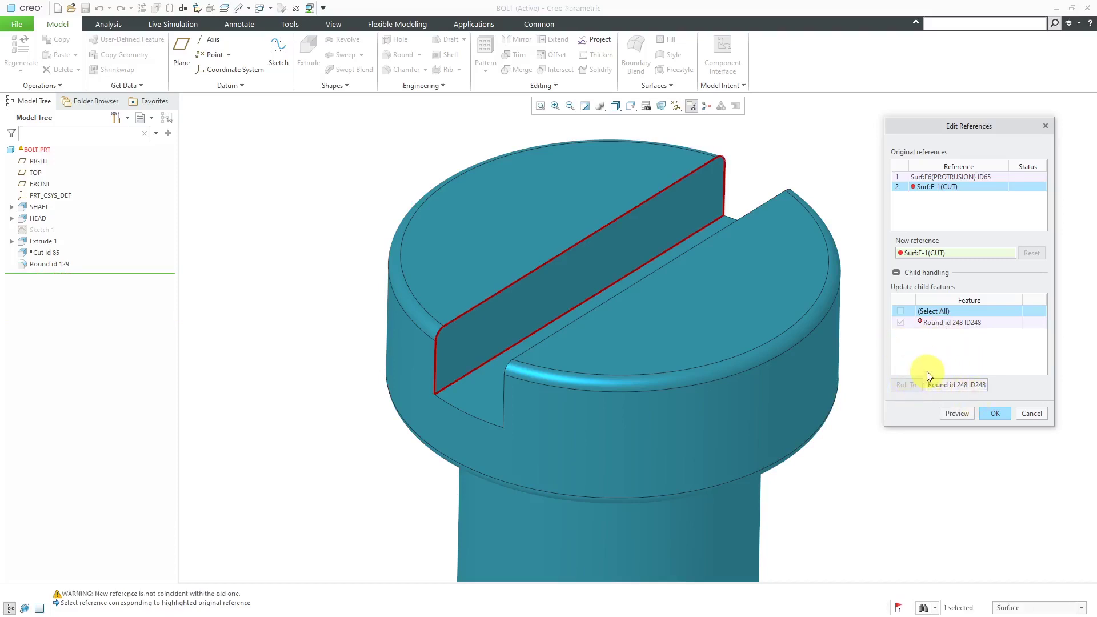
left_click(595, 284)
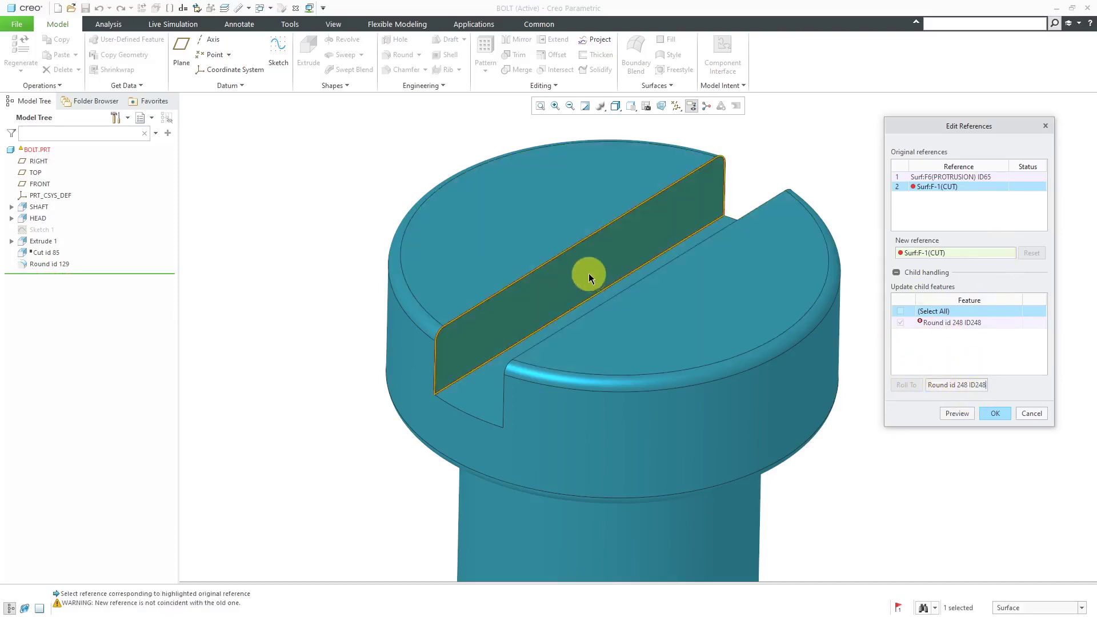
left_click(588, 273)
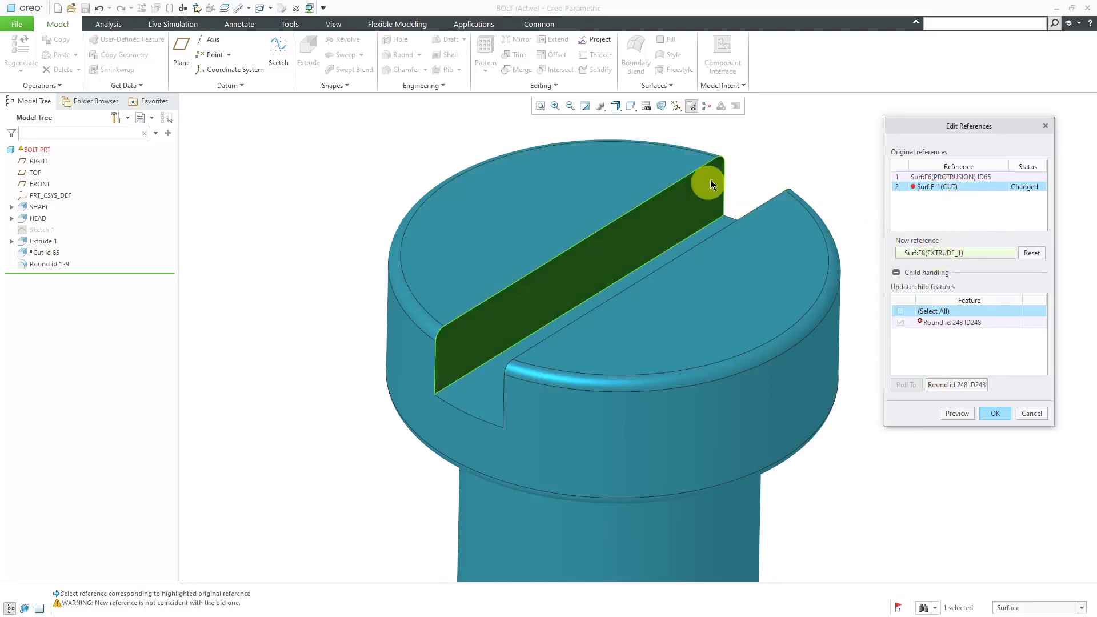
left_click(996, 412)
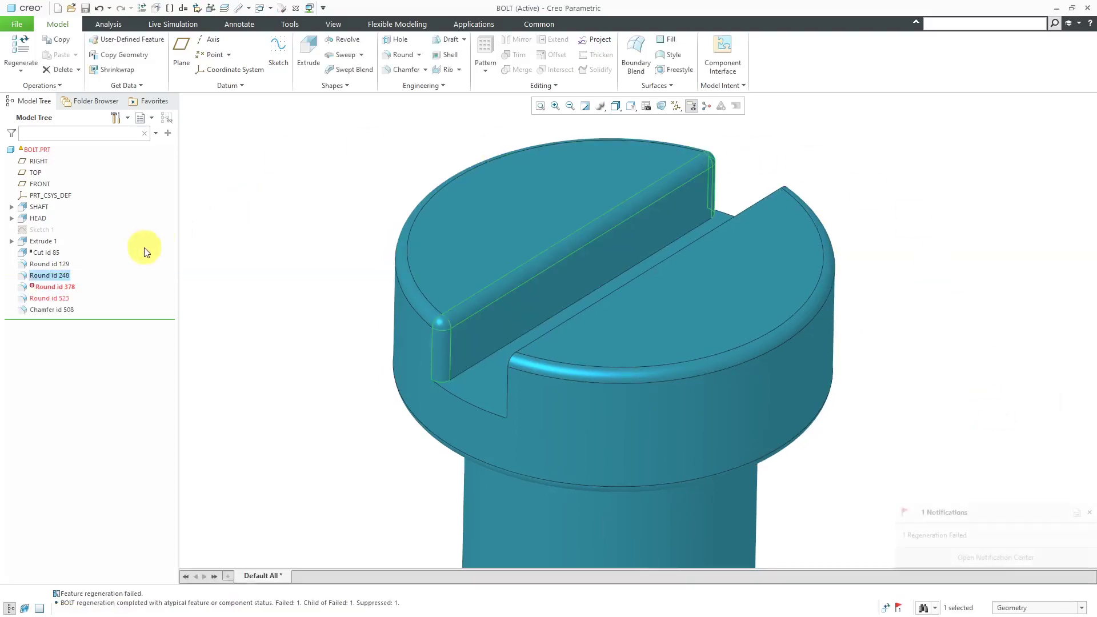
Replace Round id 378's missing Surf:F-1(CUT) reference with the other slot wall of Extrude 1.
left_click(191, 252)
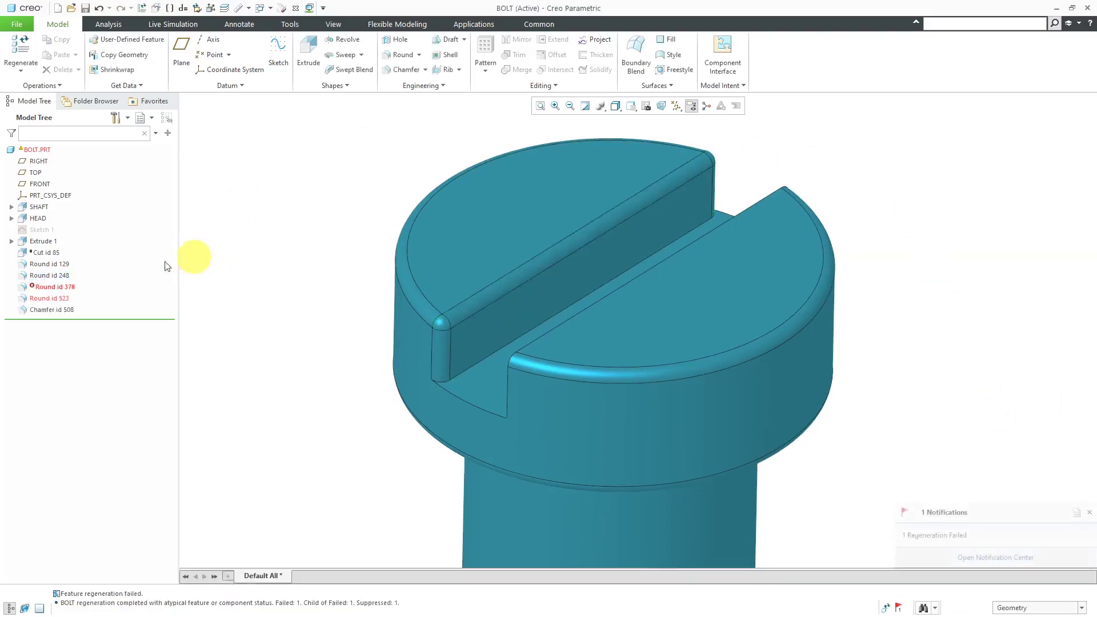
left_click(63, 286)
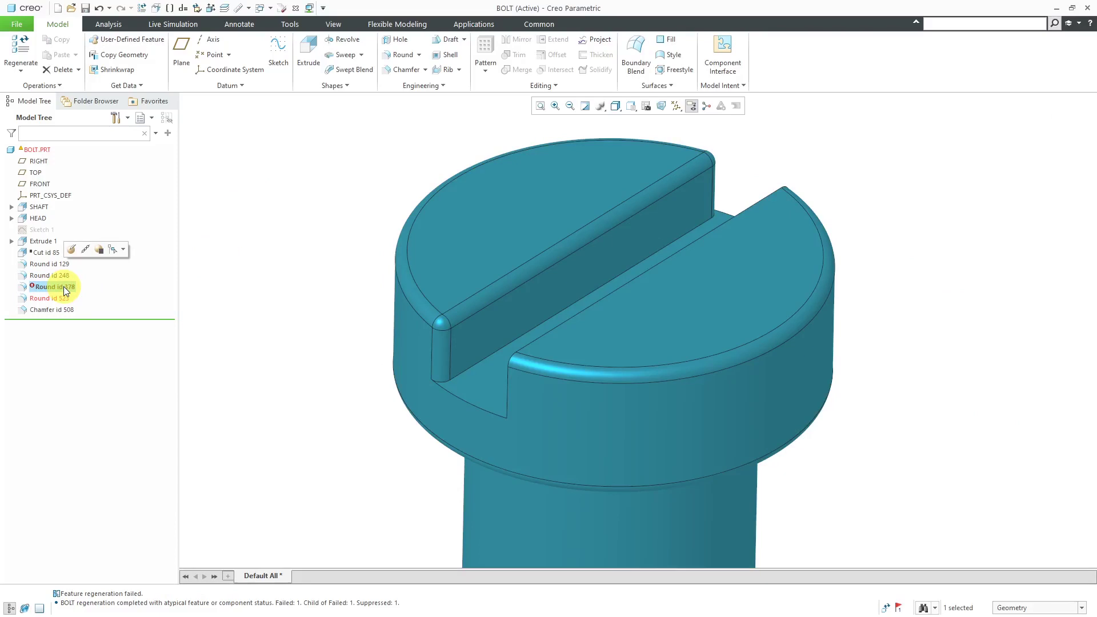
left_click(85, 249)
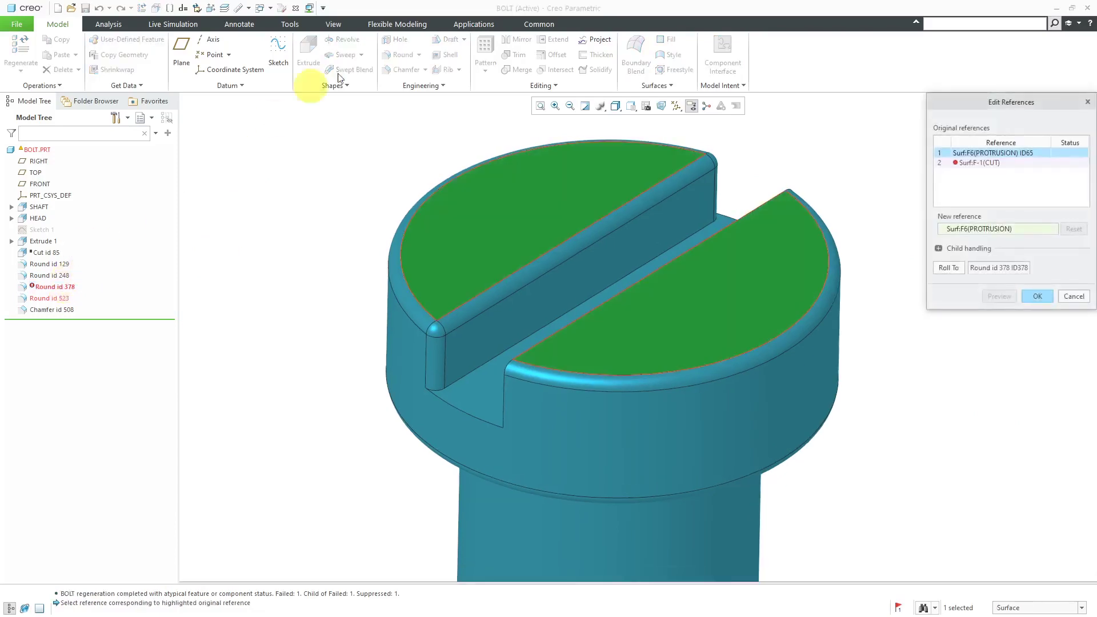
left_click(987, 163)
middle_click_drag(475, 269, 534, 240)
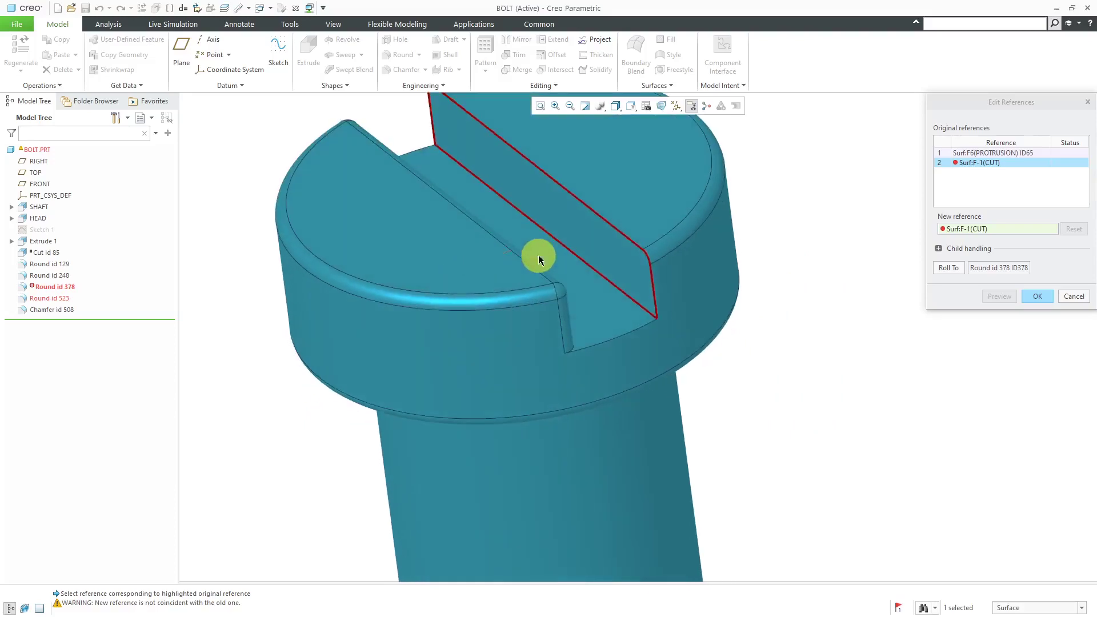
left_click(939, 249)
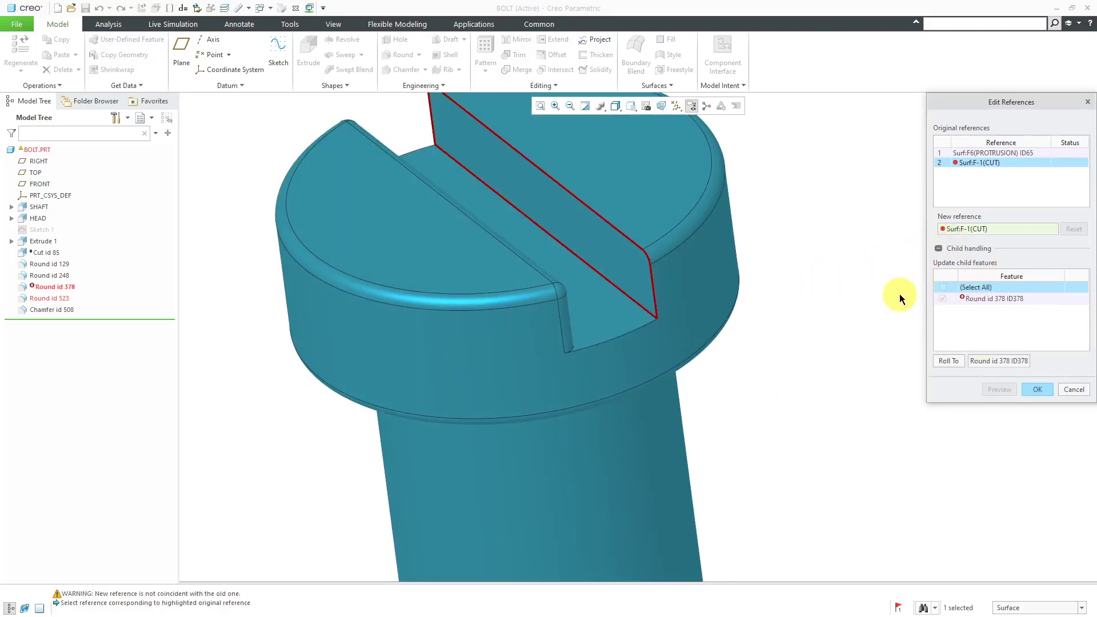
left_click(951, 361)
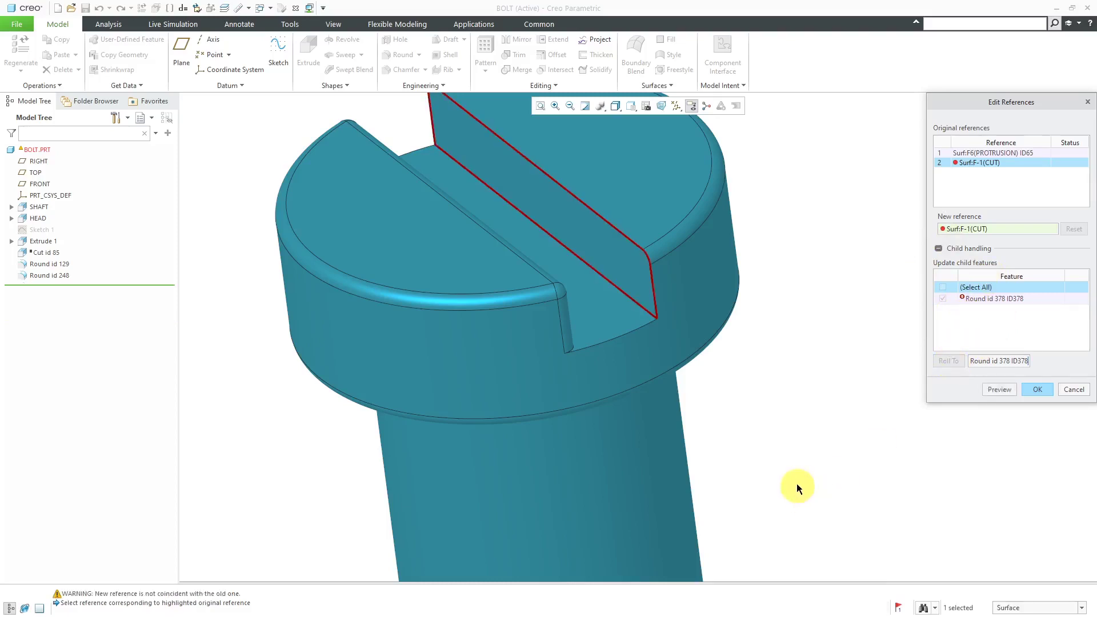
scroll(794, 479, "up", 3)
left_click(683, 342)
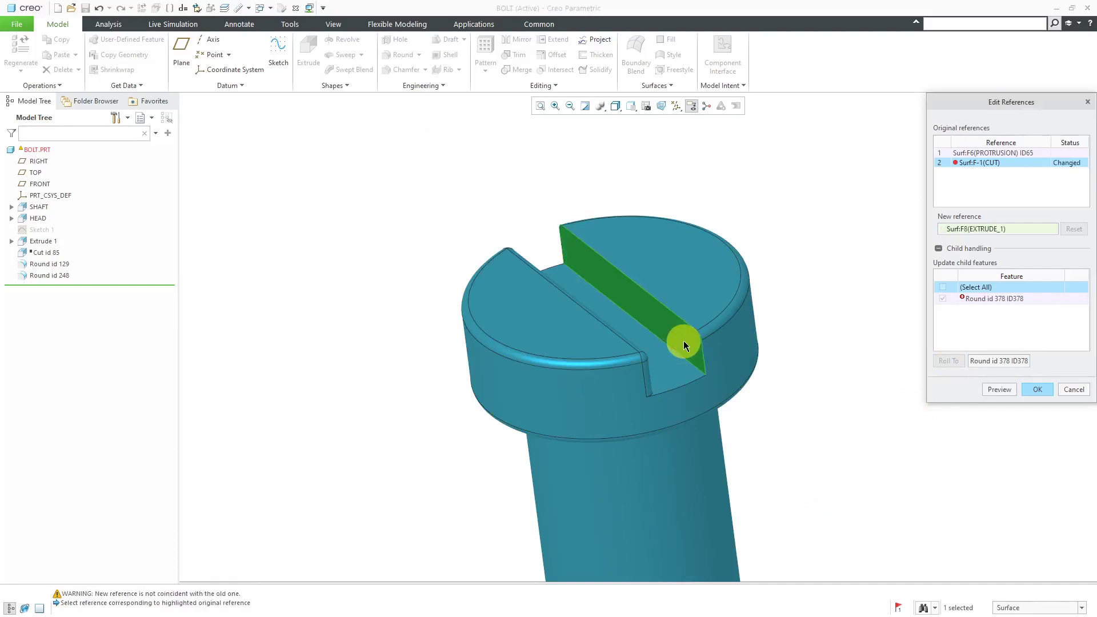
left_click(1038, 389)
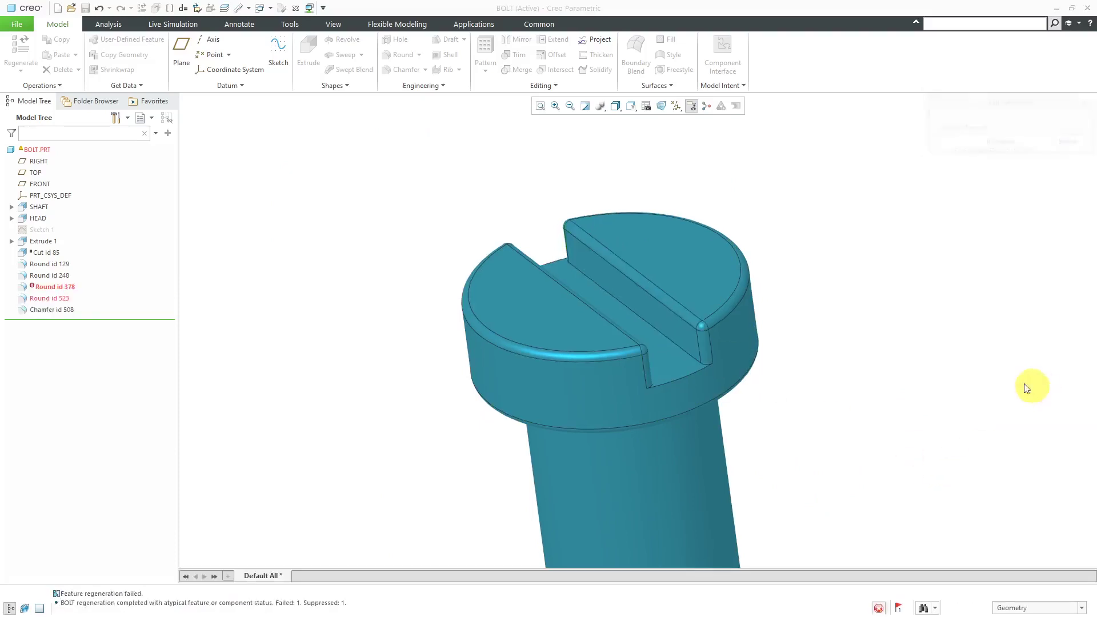
Replace Round id 523's edge references with the slot-bottom edge and the top round edge.
left_click(383, 204)
left_click(63, 298)
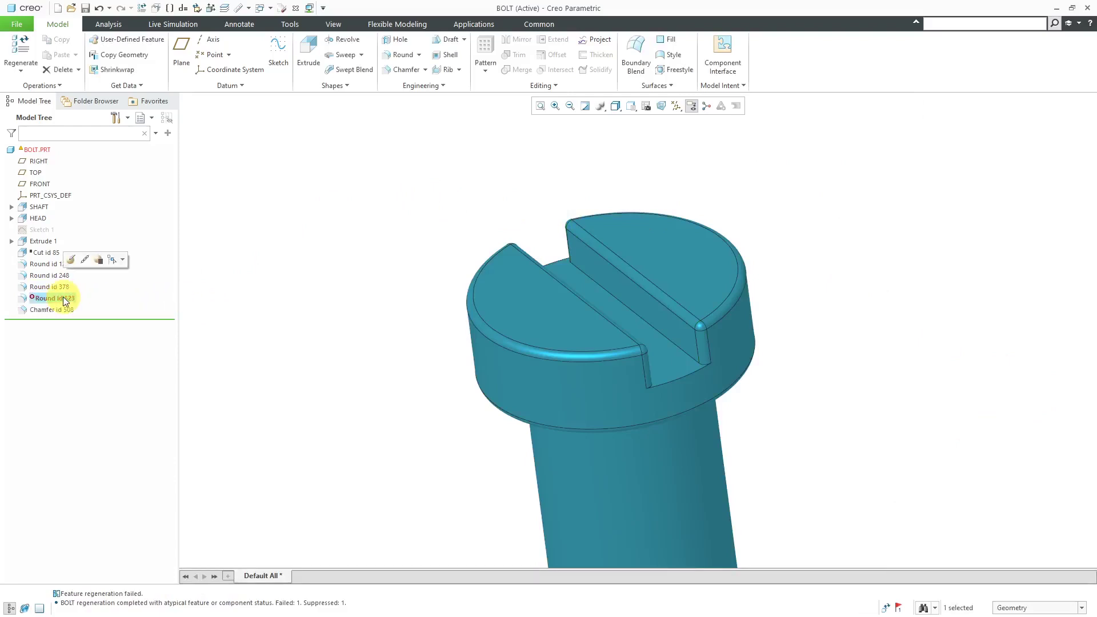
left_click(81, 261)
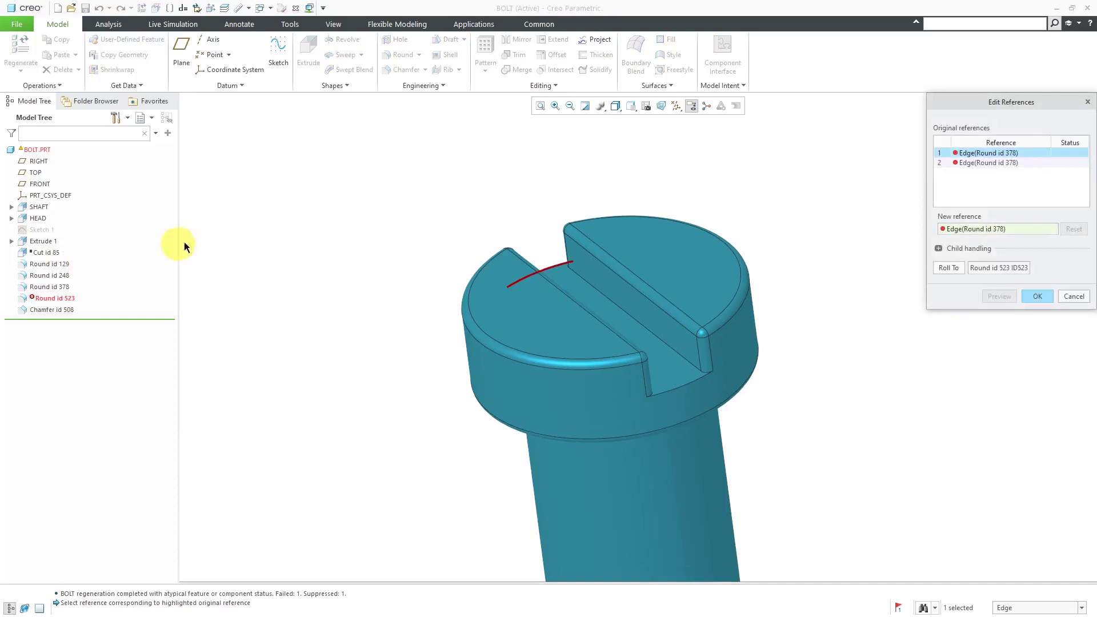
middle_click_drag(424, 314, 625, 315)
scroll(625, 313, "up", 3)
scroll(399, 417, "down", 3)
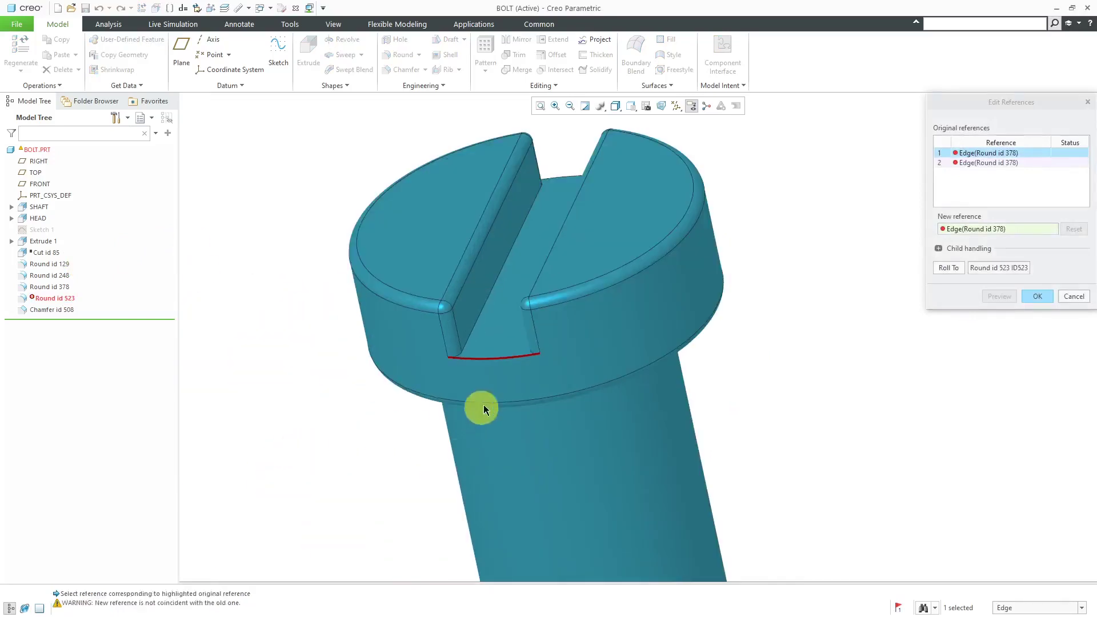
left_click(496, 358)
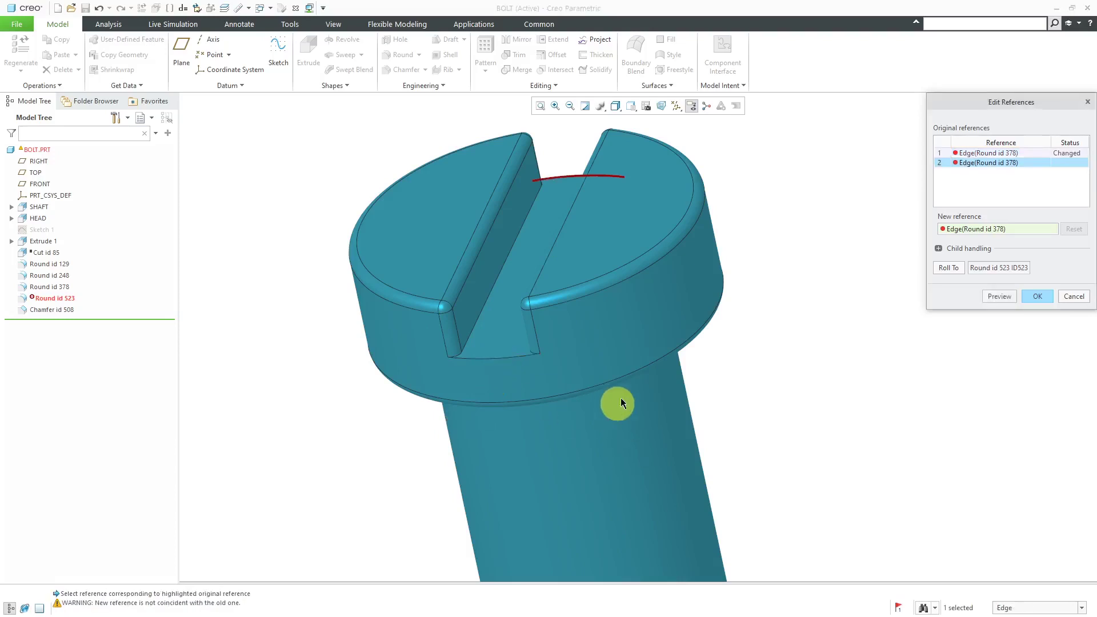
left_click(554, 176)
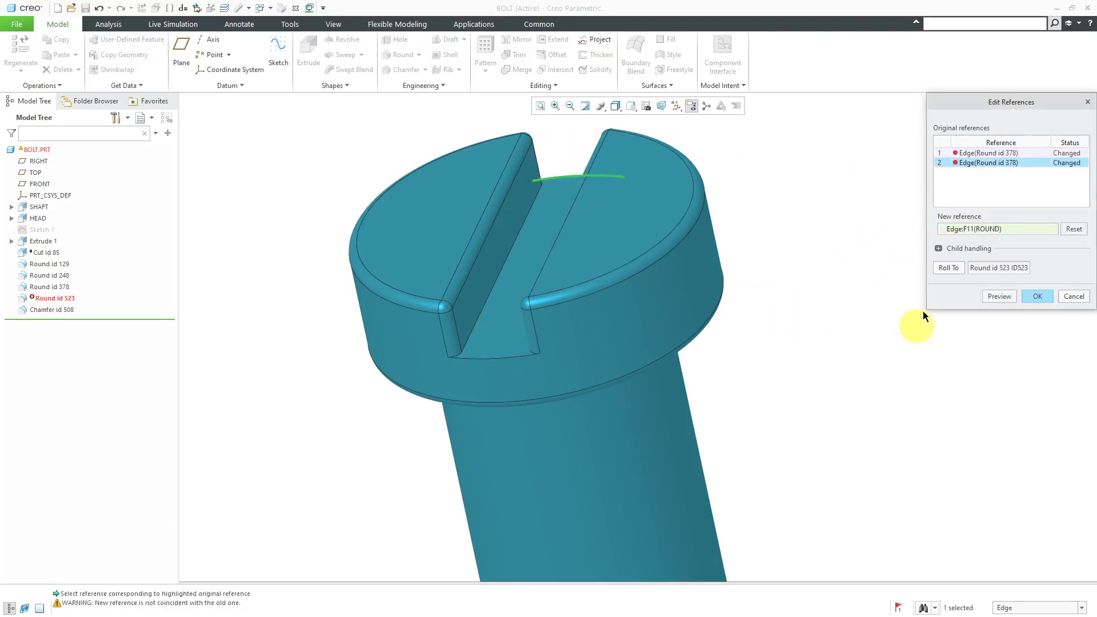
left_click(1037, 296)
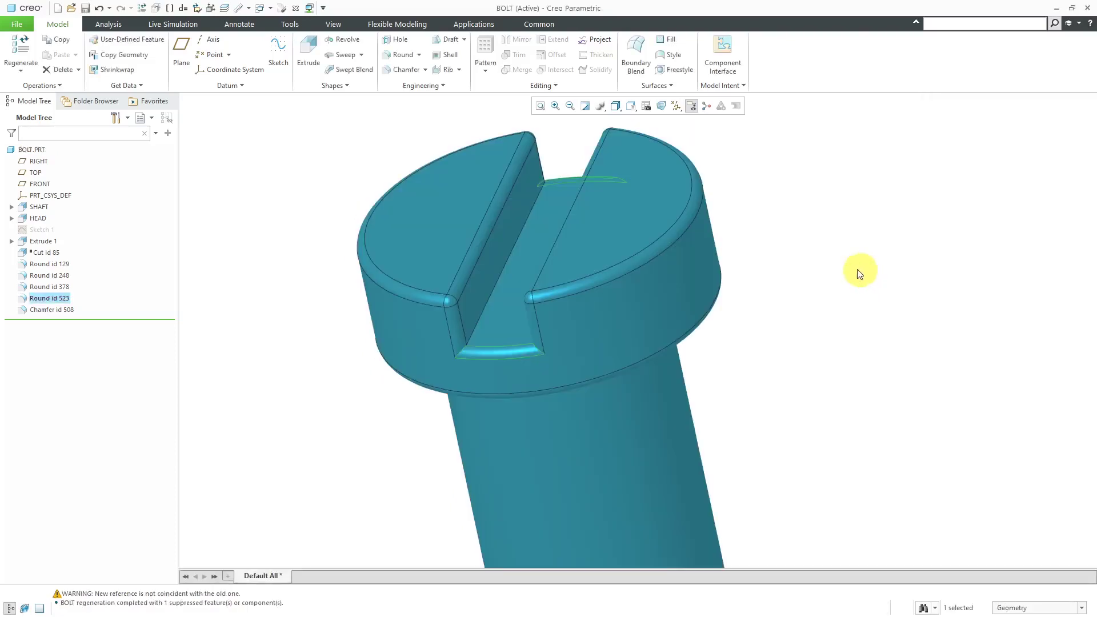
Delete Cut id 85 from the Model Tree, setting Round id 129 to Suspend in Children Handling.
left_click(249, 253)
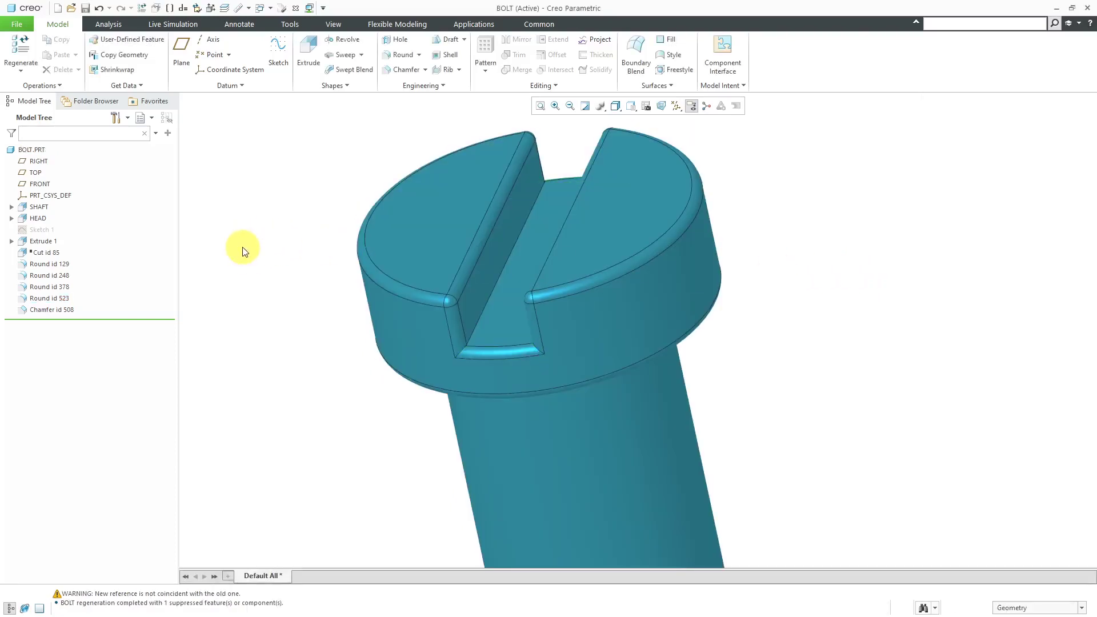
scroll(608, 315, "down", 2)
mouse_move(607, 315)
middle_mouse_down()
mouse_move(629, 313)
mouse_move(609, 286)
mouse_move(604, 306)
middle_mouse_up()
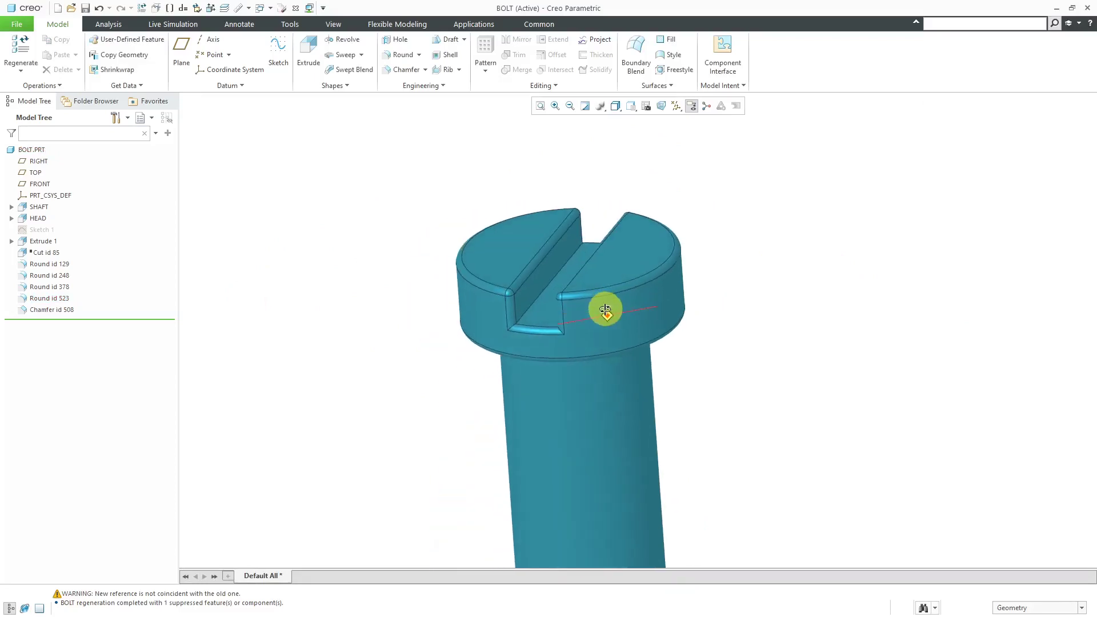
left_click(42, 254)
right_click(41, 252)
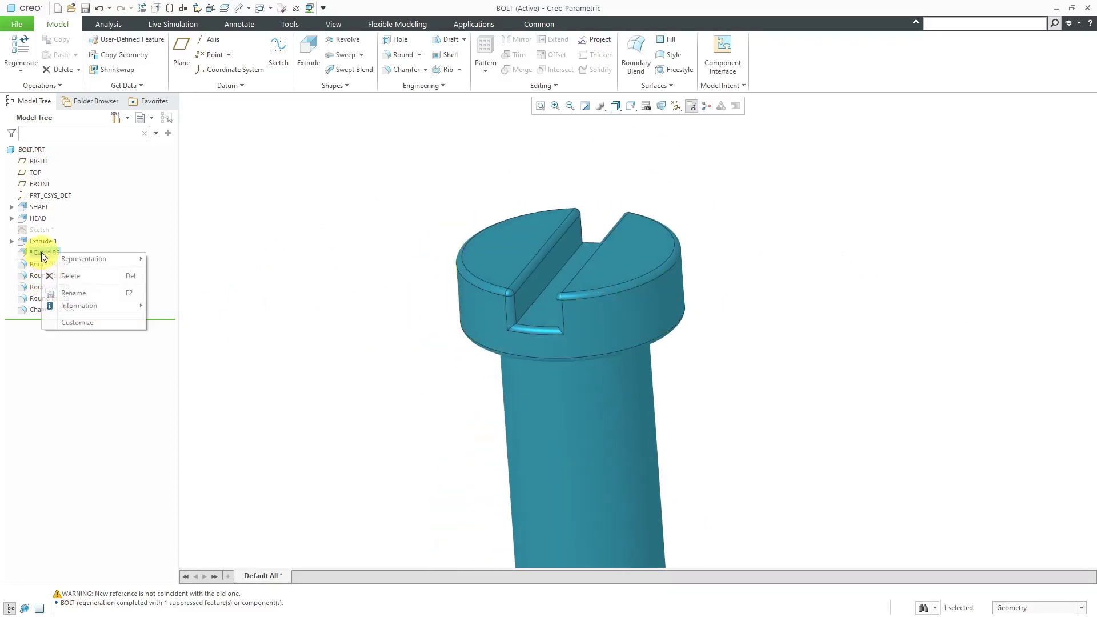
left_click(76, 276)
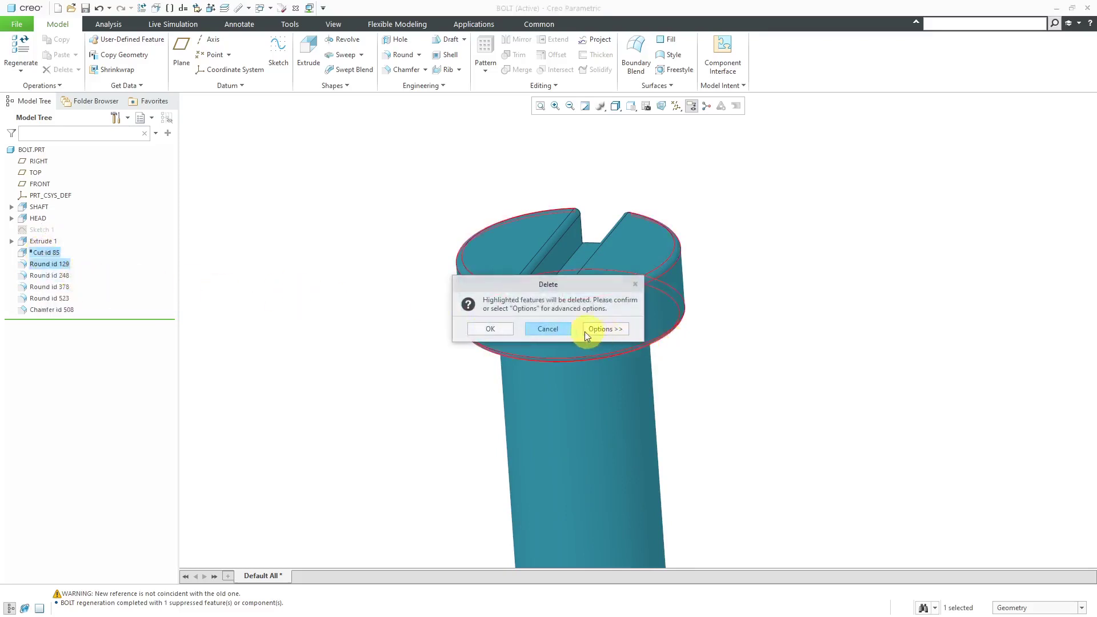
left_click(606, 329)
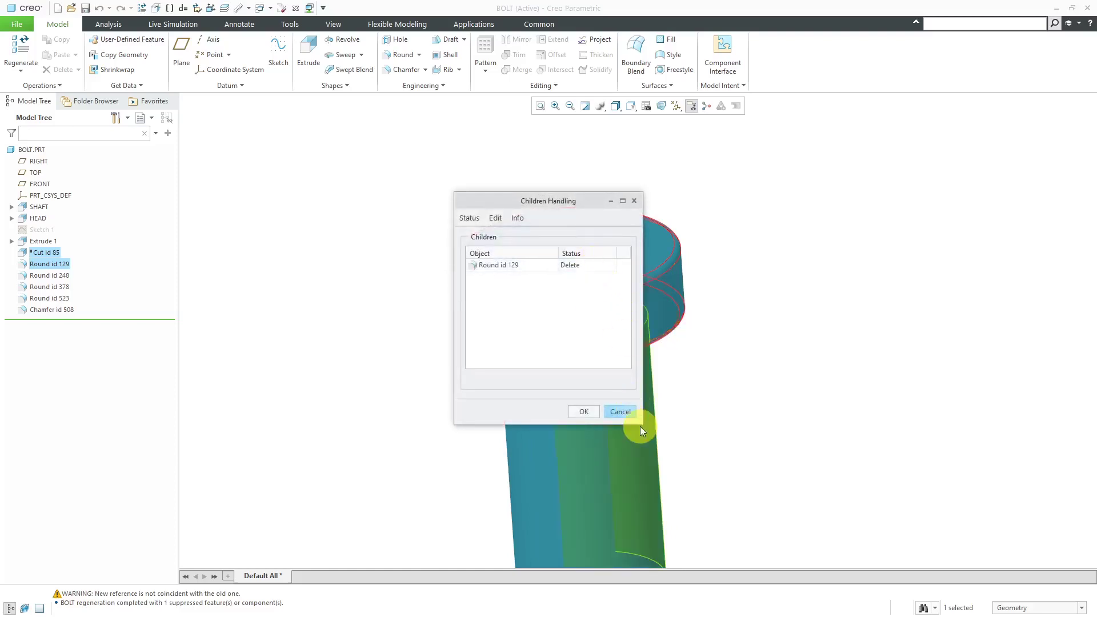
left_click(601, 264)
left_click(604, 266)
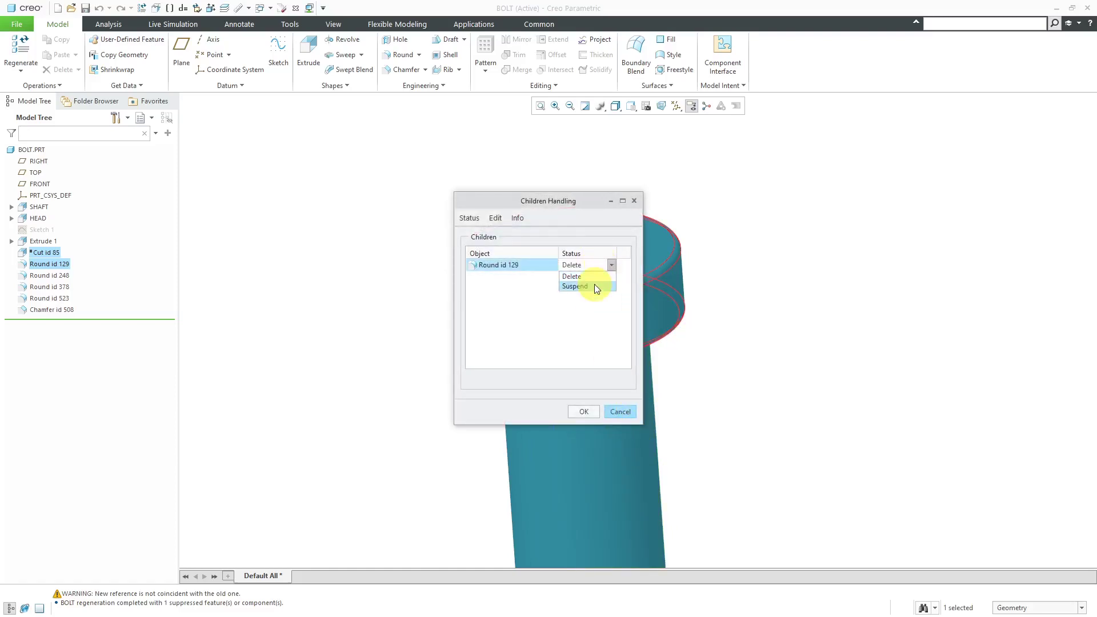
left_click(584, 411)
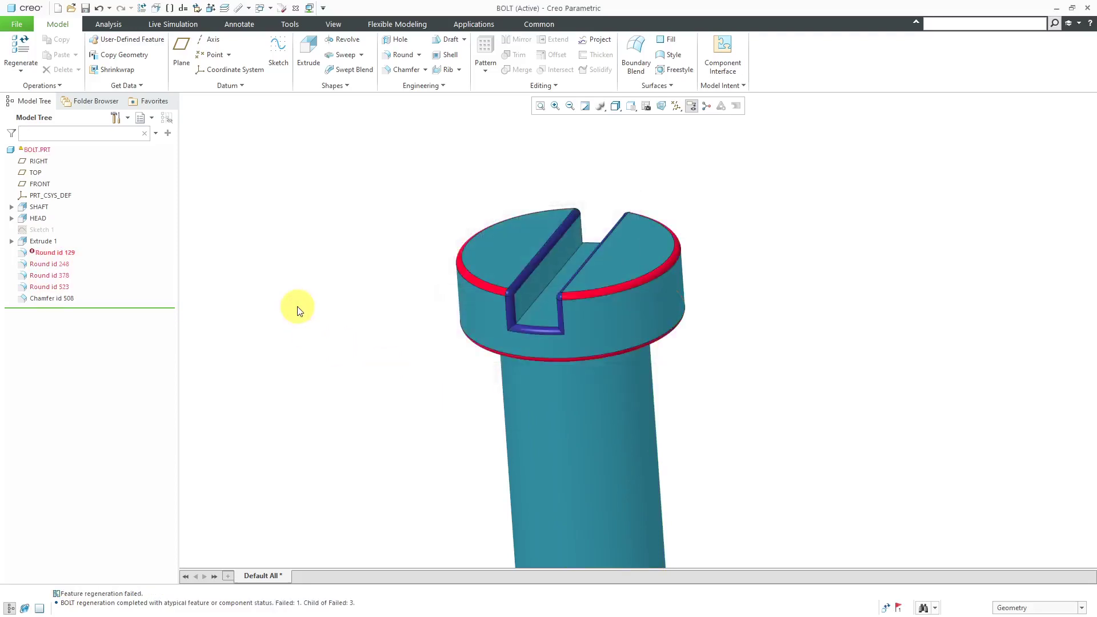
Assign two new head edges as Round id 129's references and regenerate the bolt.
left_click(57, 254)
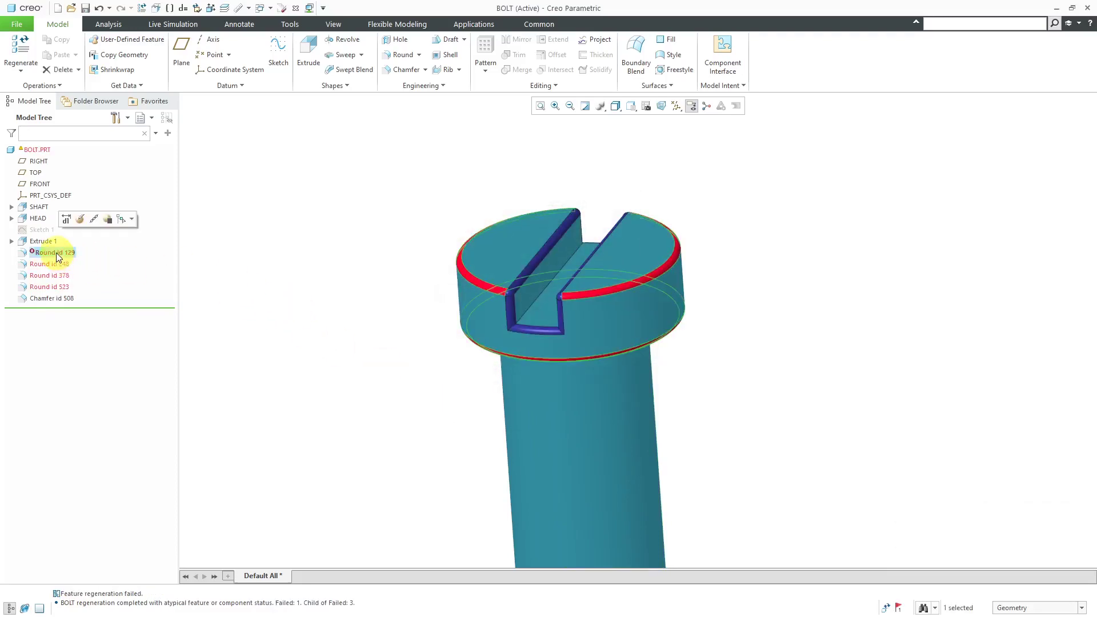
left_click(92, 218)
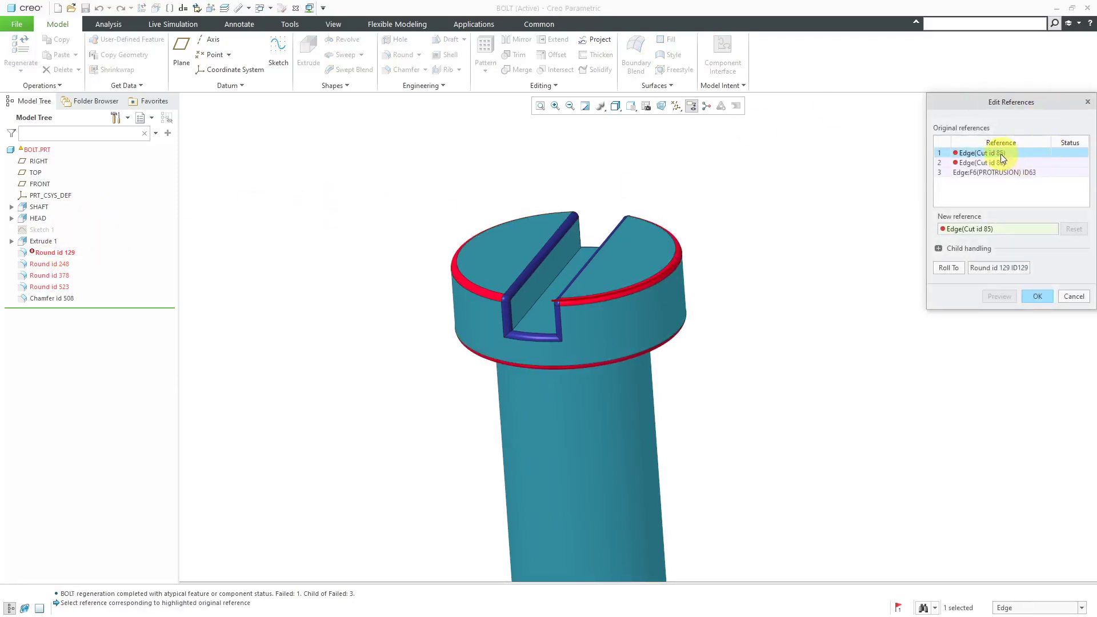
scroll(522, 249, "up", 3)
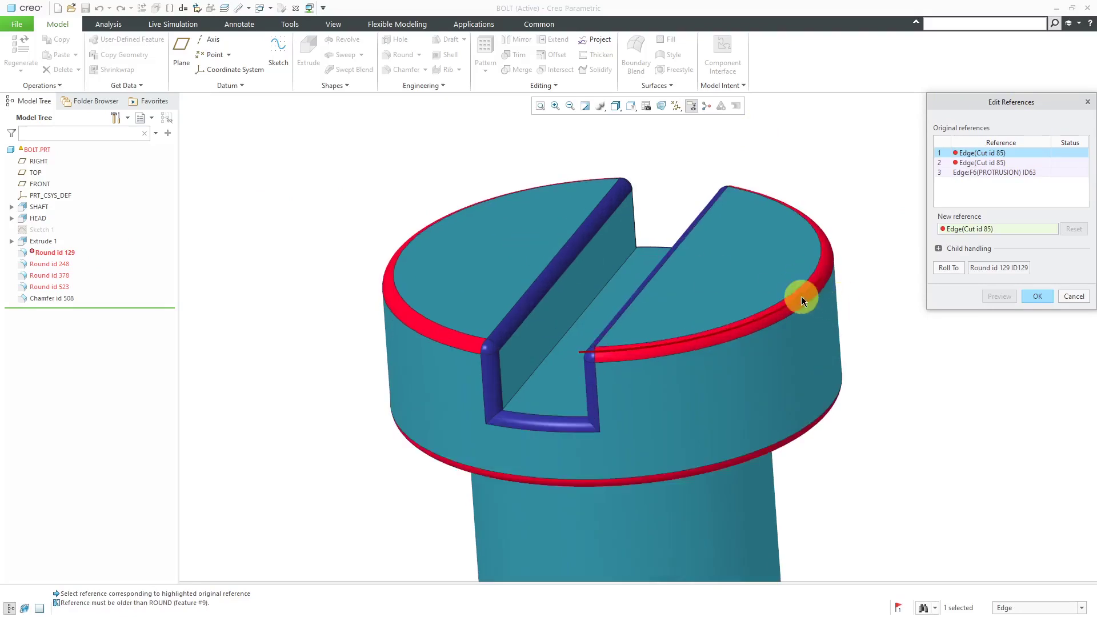
left_click(948, 267)
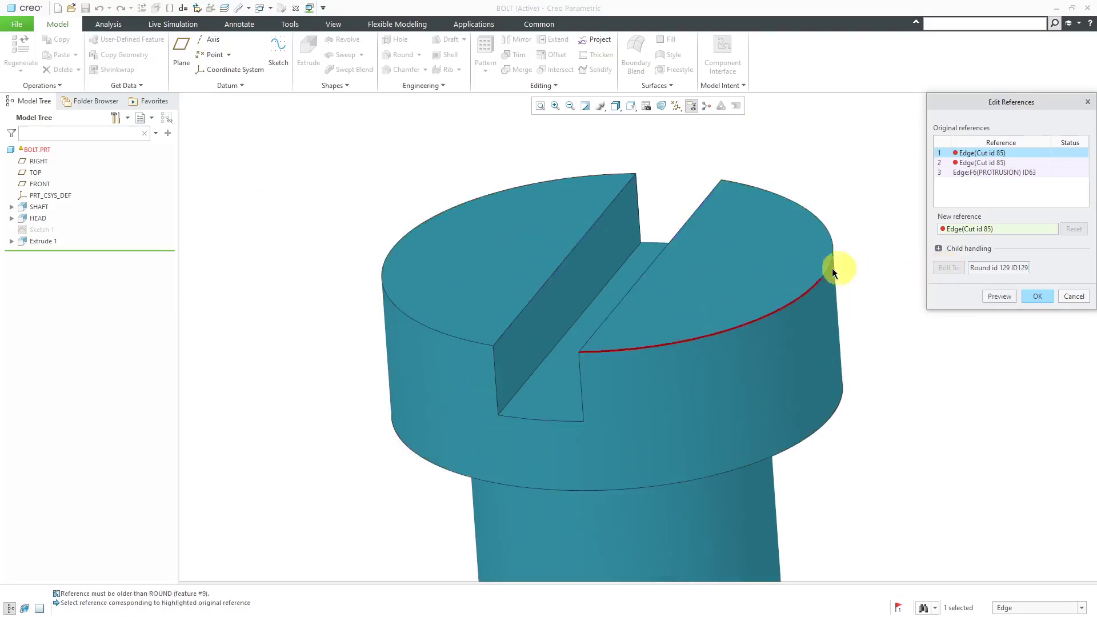
left_click(793, 300)
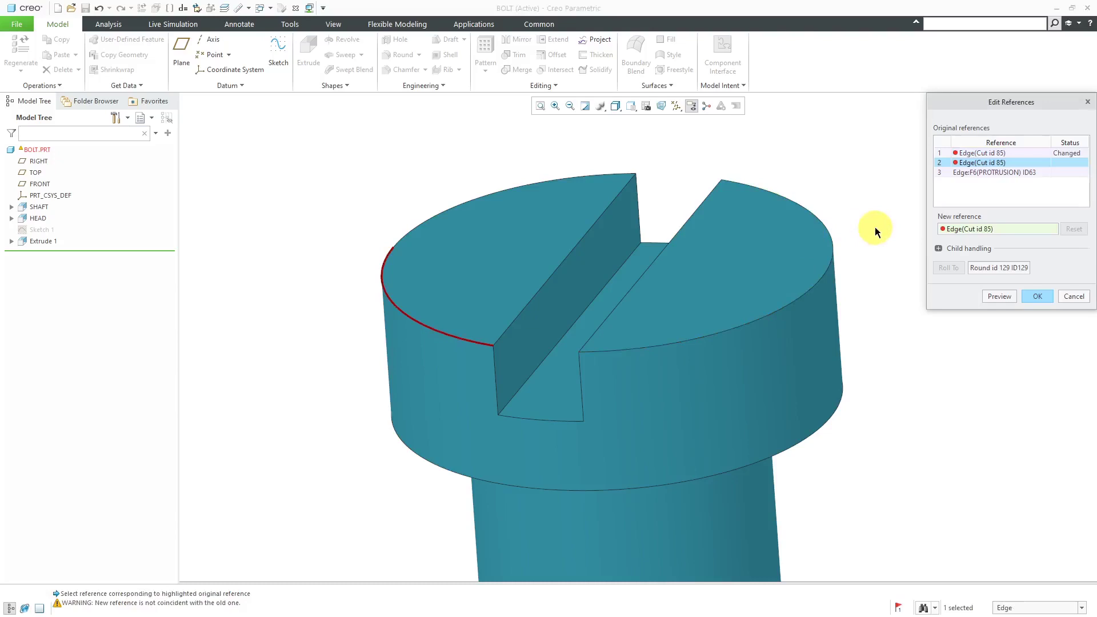
left_click(446, 336)
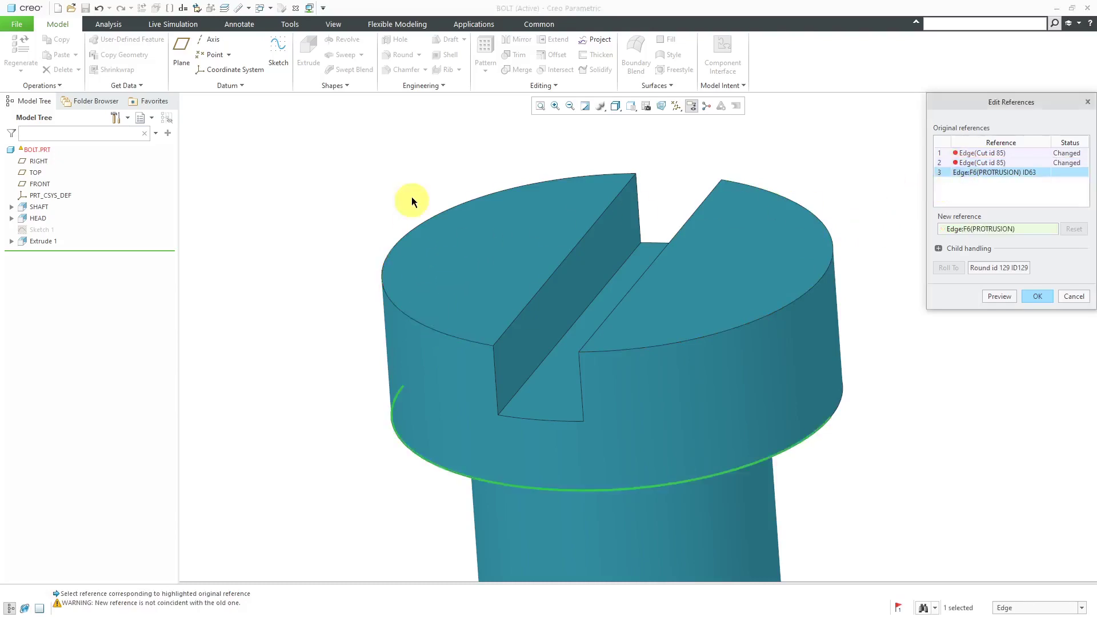
left_click(1038, 299)
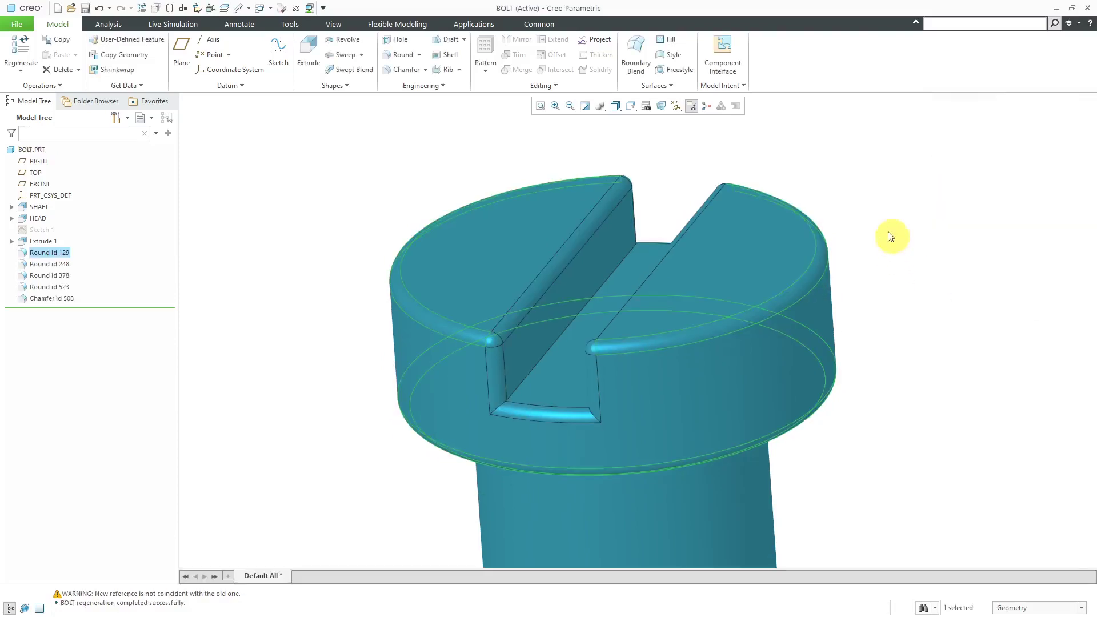
Delete Rounds id 248, 378 and 523, then reopen Round id 129's definition.
middle_click_drag(362, 210, 360, 189)
left_click(56, 253)
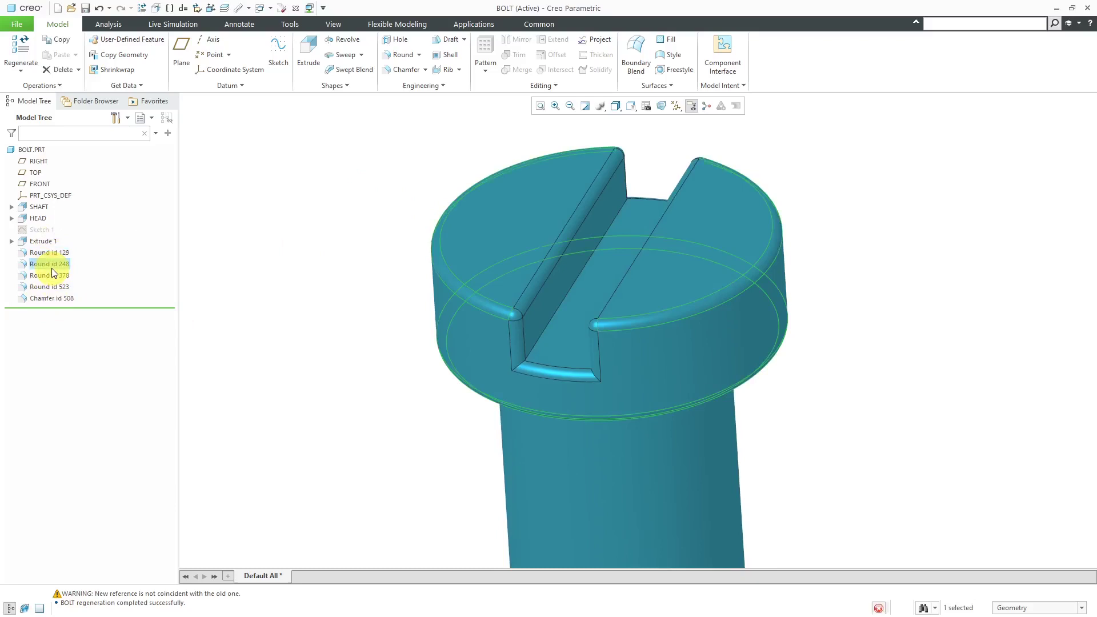
left_click(51, 276)
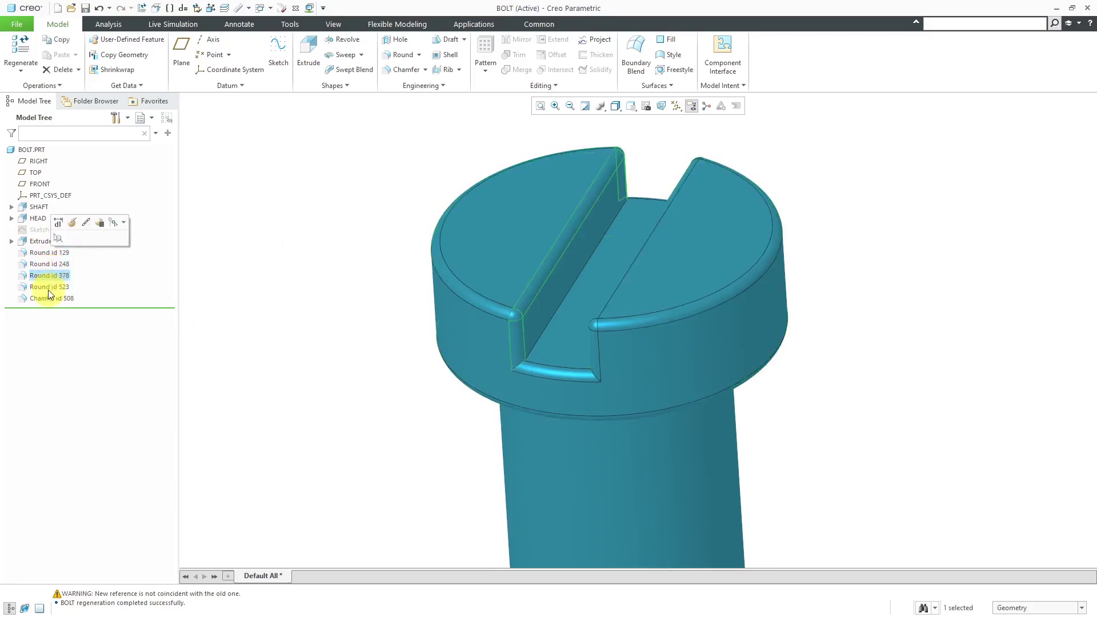
left_click(49, 291)
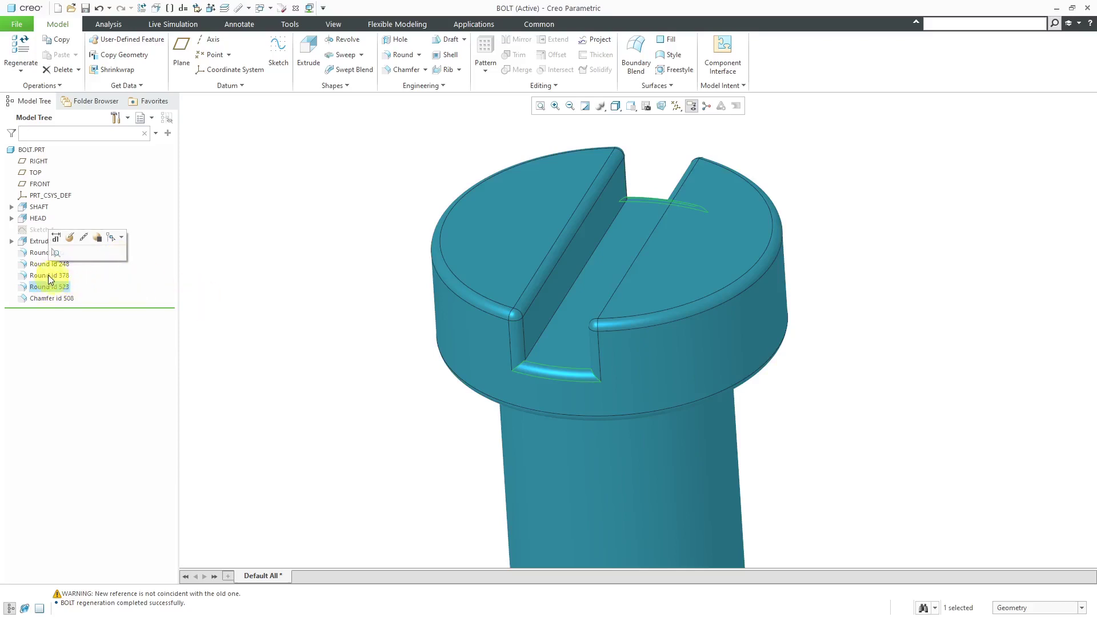
left_click(41, 264, "shift")
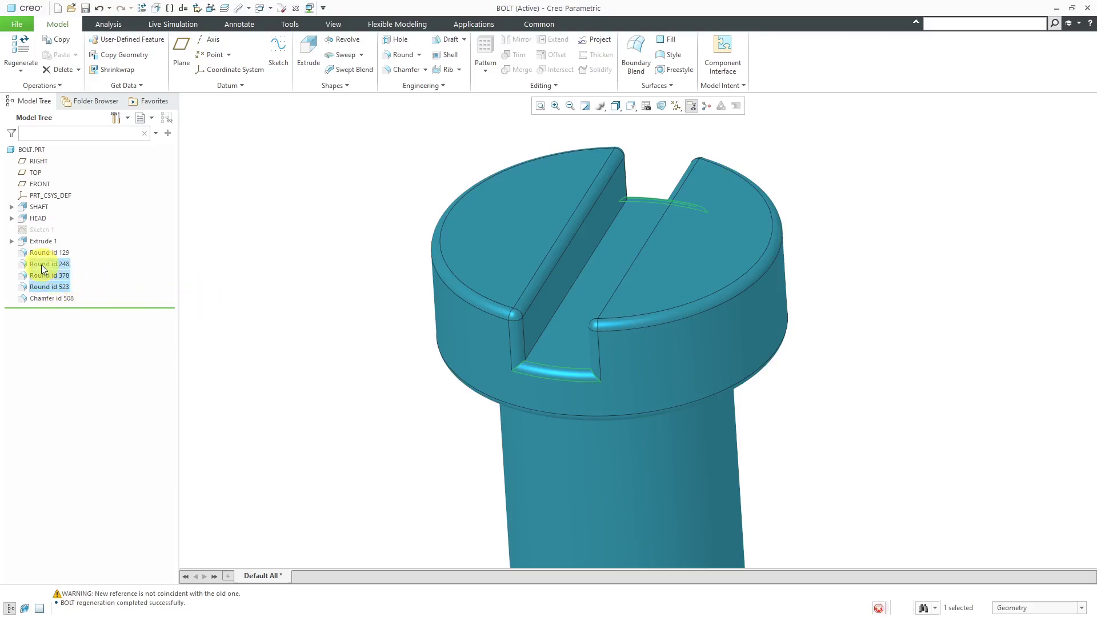
right_click(41, 266)
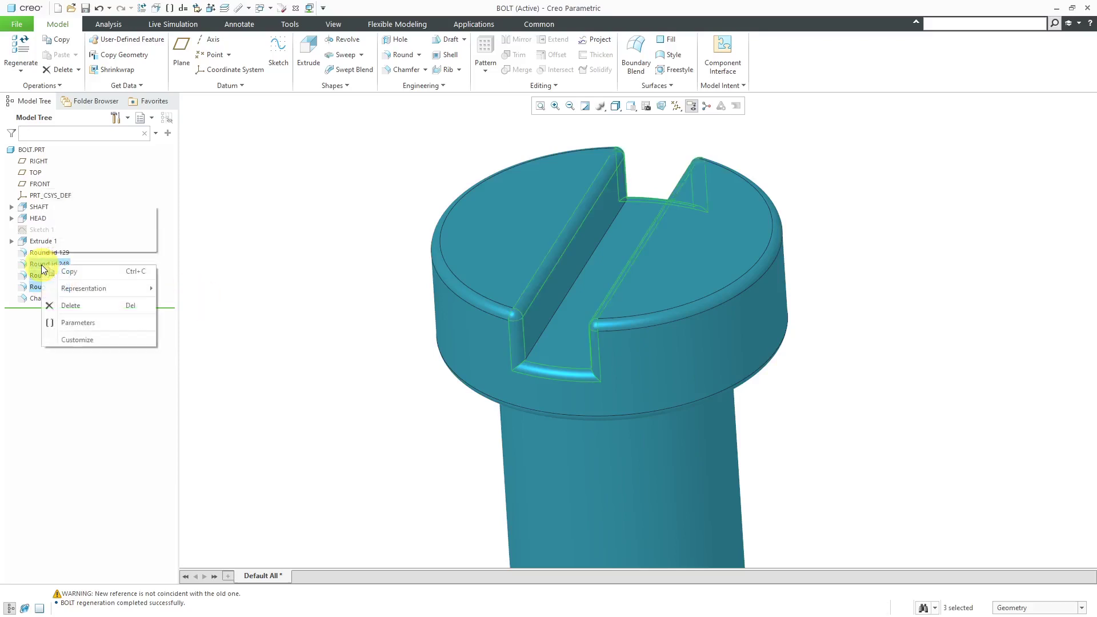
left_click(76, 306)
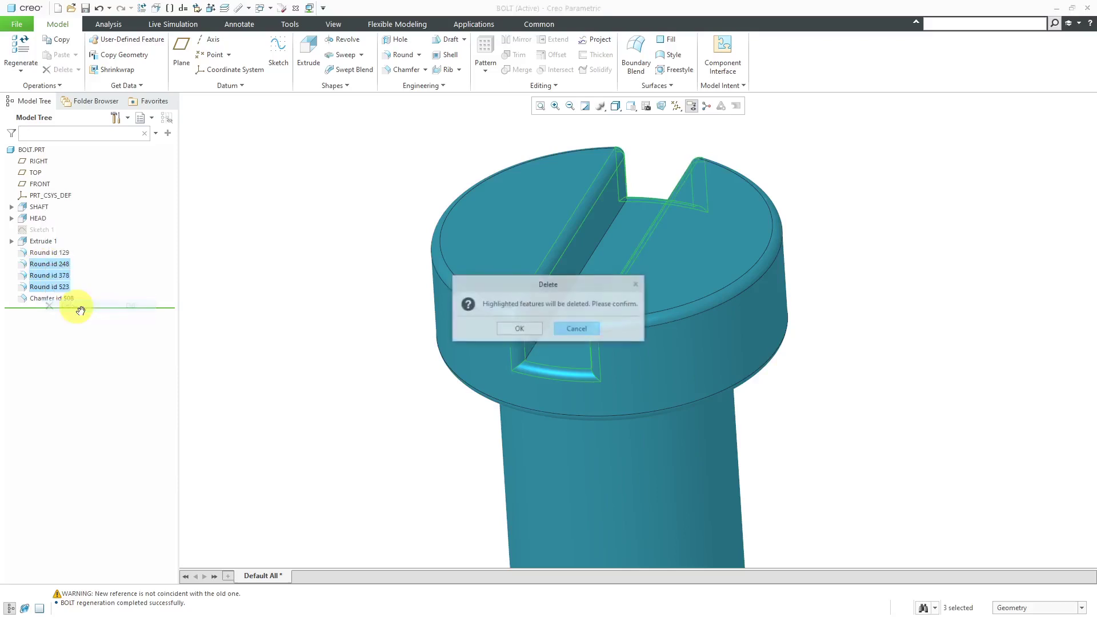
left_click(519, 329)
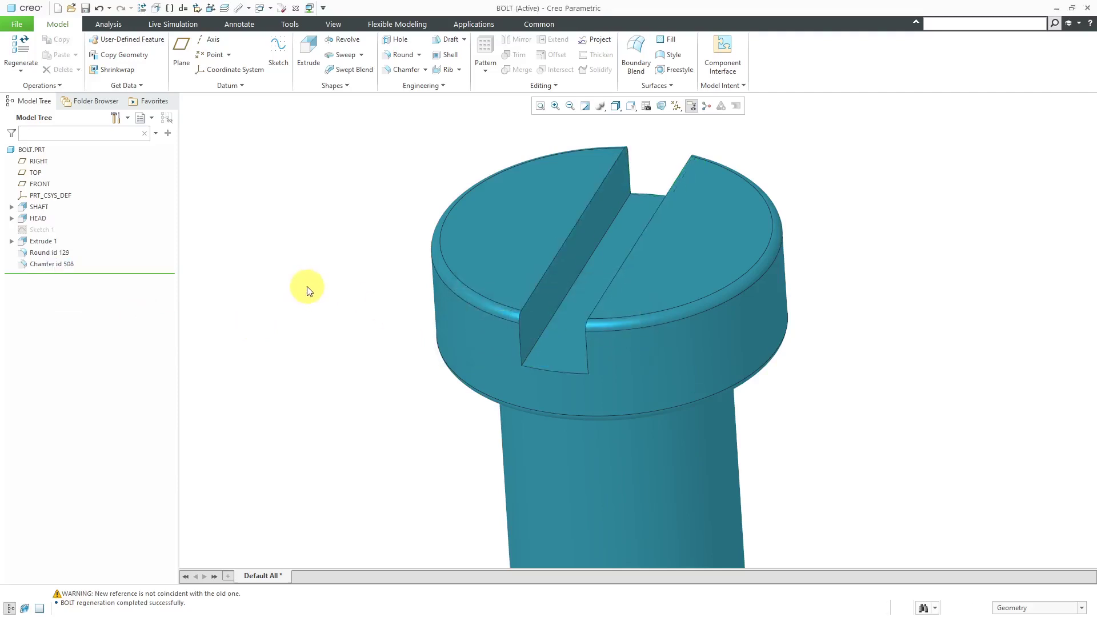
left_click(48, 253)
left_click(70, 203)
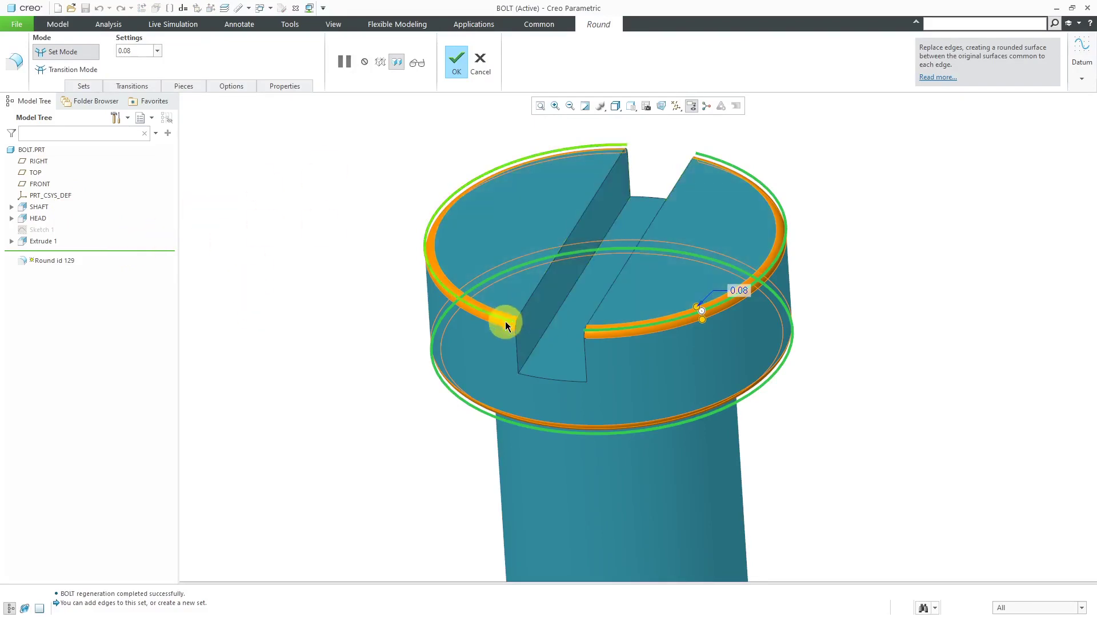
Accept Round id 129's redefinition with its 0.08 radius.
left_click(464, 73)
Add a 0.08 round to the four top and bottom edges of the bolt head's slot.
left_click(264, 218)
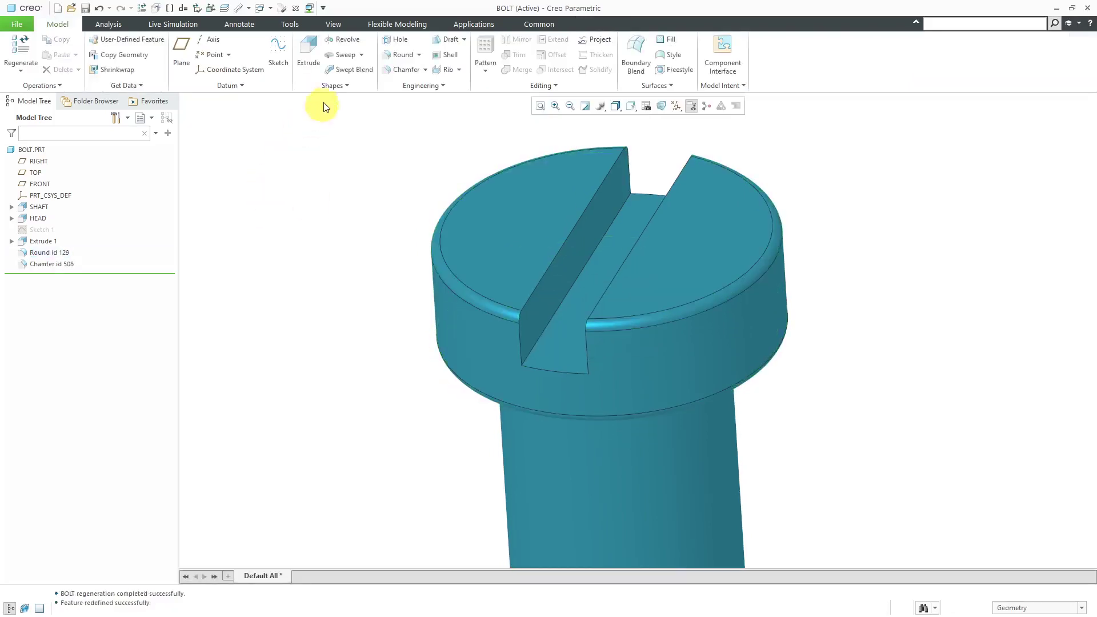
left_click(400, 55)
left_click(570, 232)
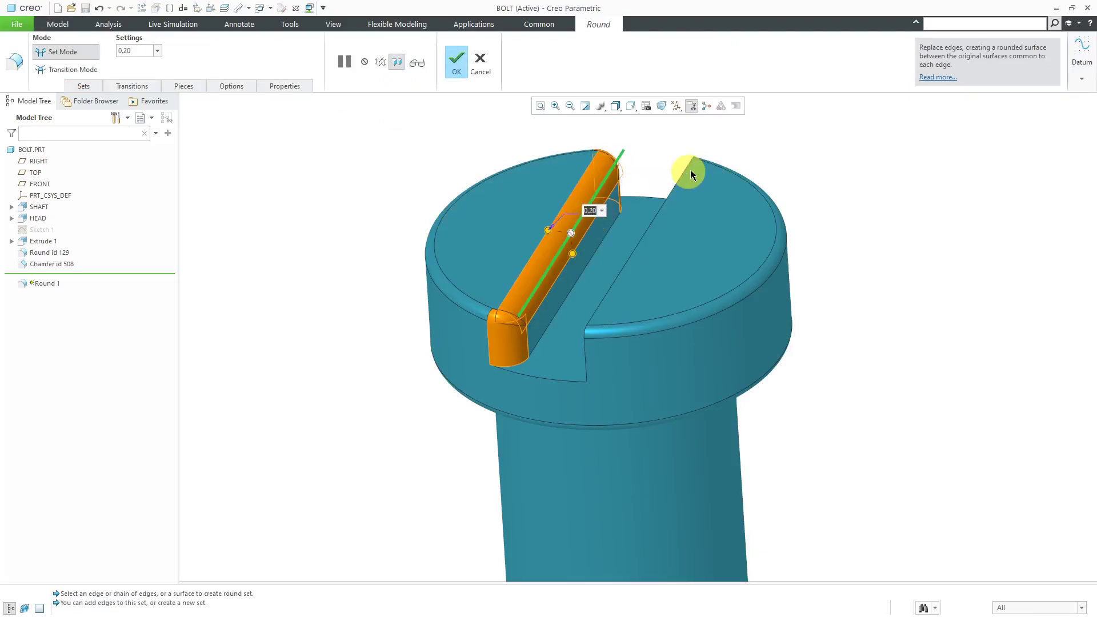
type("0.08")
key("Return")
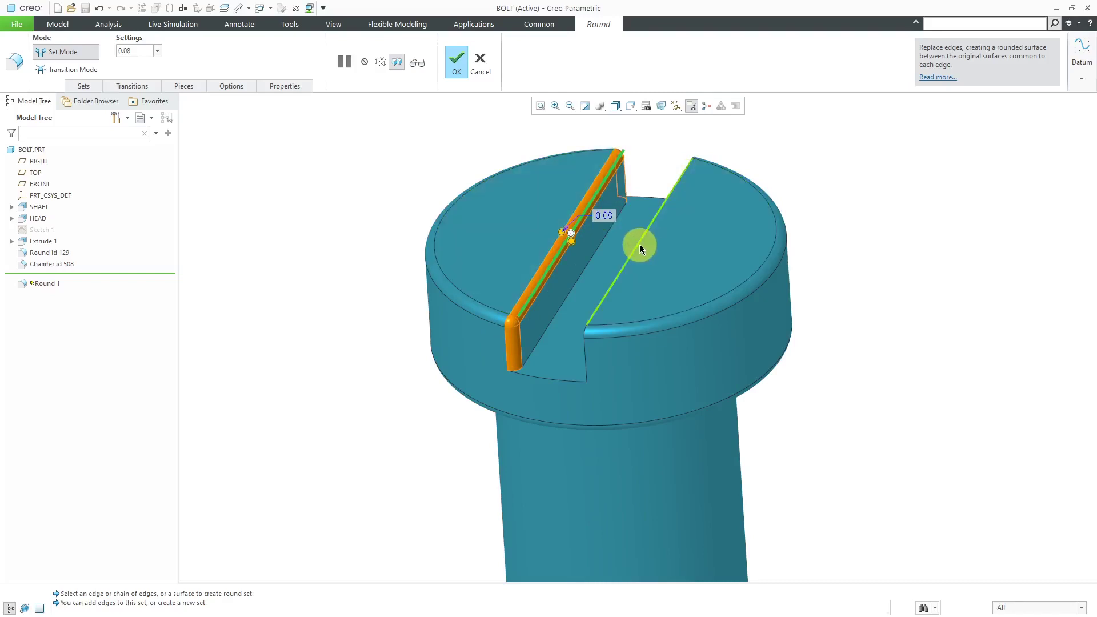
left_click(639, 247, "ctrl")
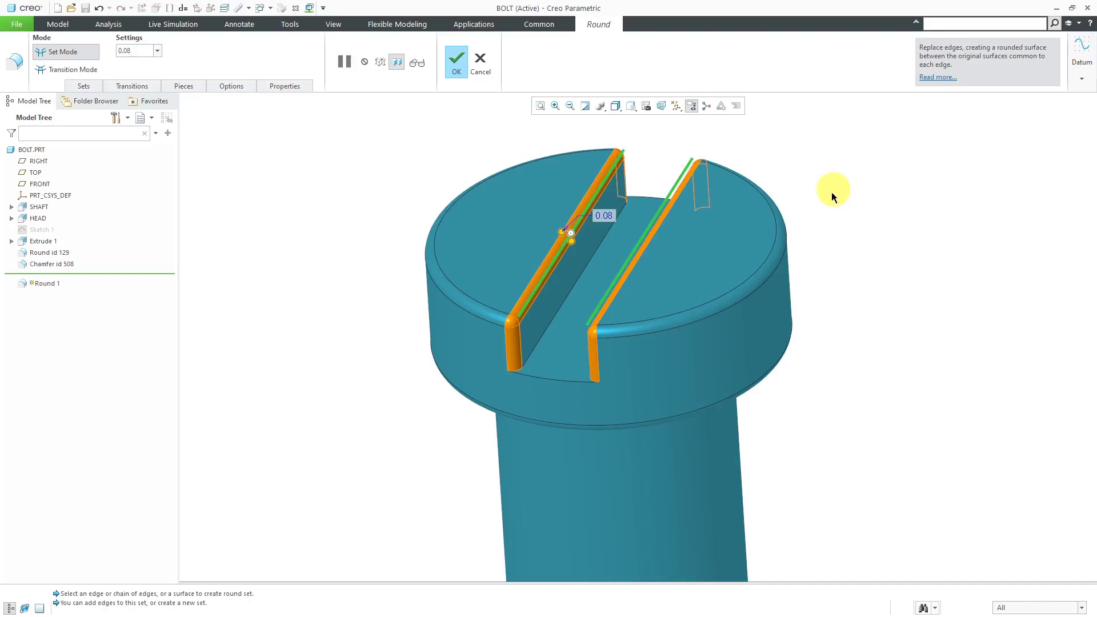
left_click(568, 382, "ctrl")
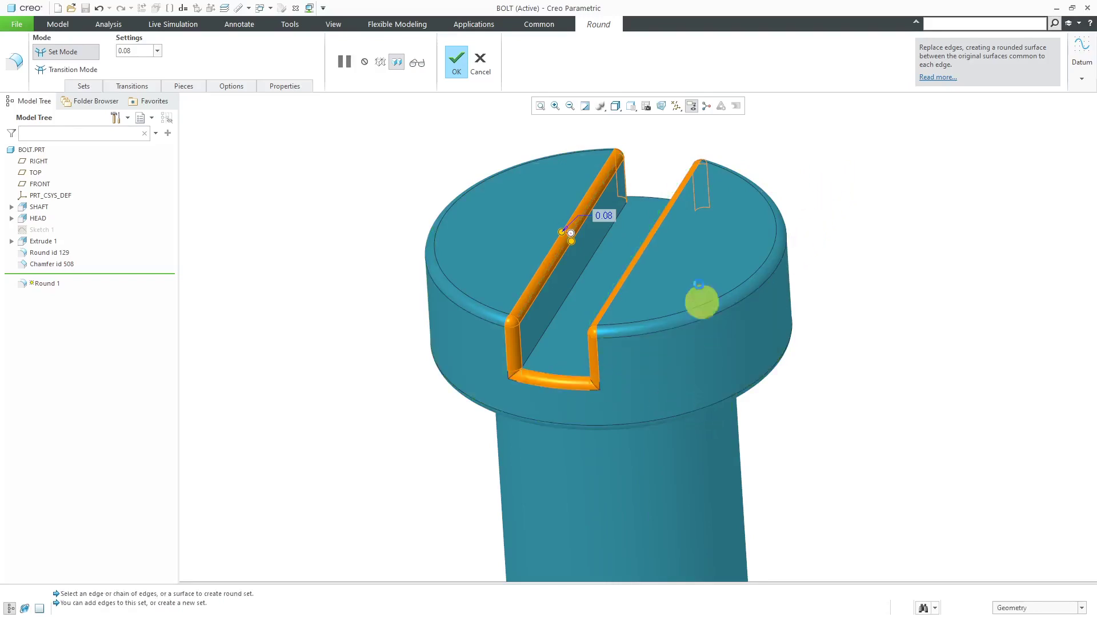
left_click(647, 194, "ctrl")
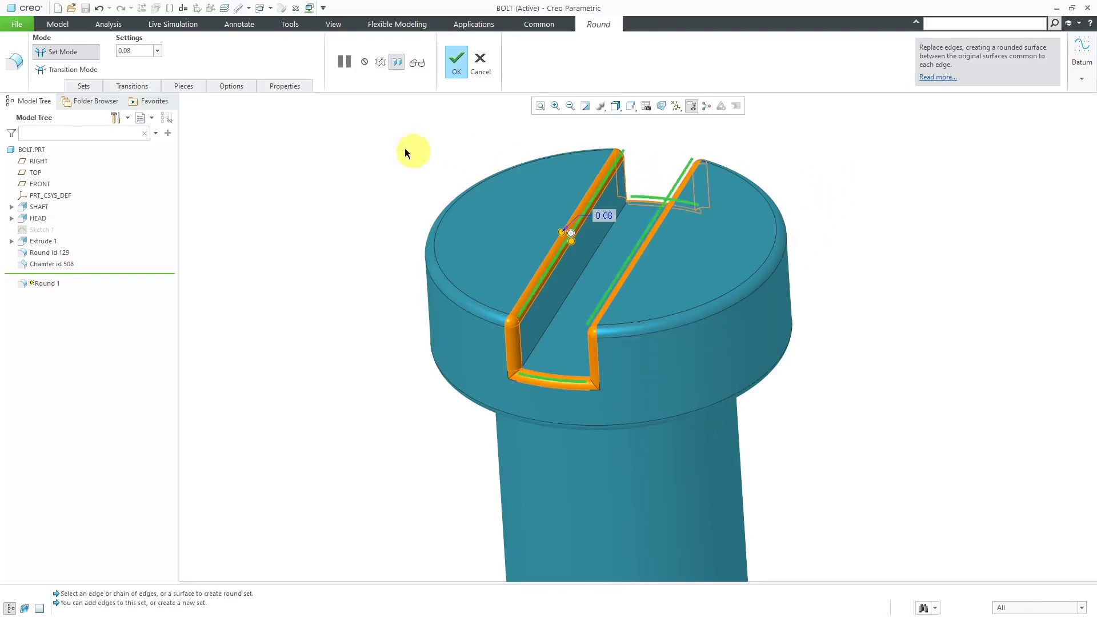
left_click(457, 62)
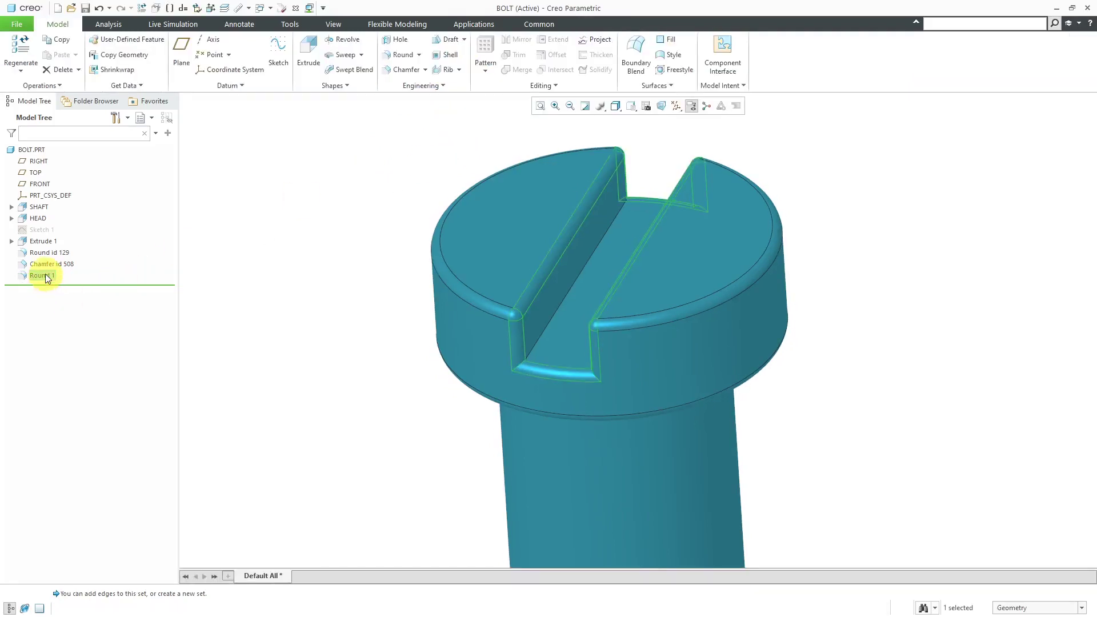
Move Round 1 above Chamfer id 508 in the Model Tree, then orbit to inspect the head.
left_click_drag(46, 269, 50, 251)
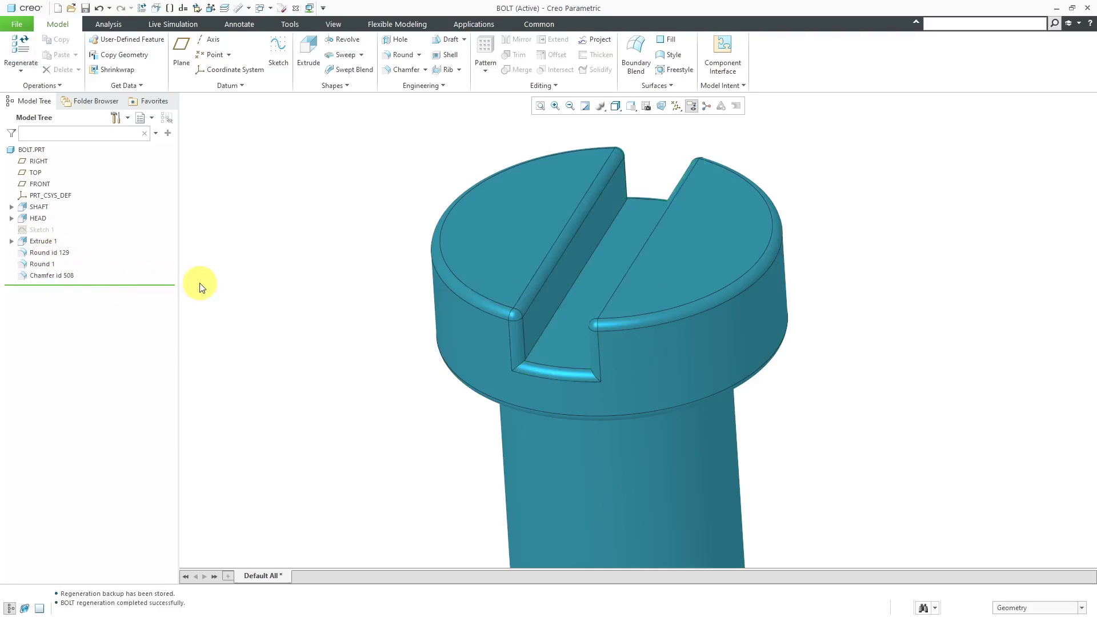
scroll(691, 149, "down", 3)
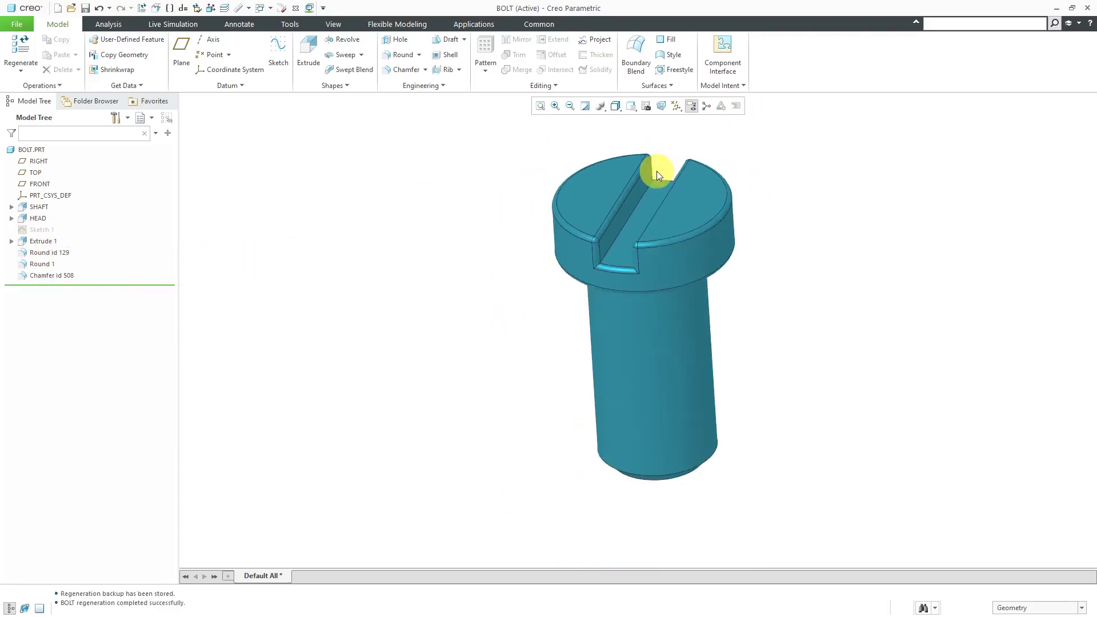
mouse_move(652, 174)
middle_mouse_down()
mouse_move(661, 194)
mouse_move(629, 179)
mouse_move(639, 186)
mouse_move(619, 195)
middle_mouse_up()
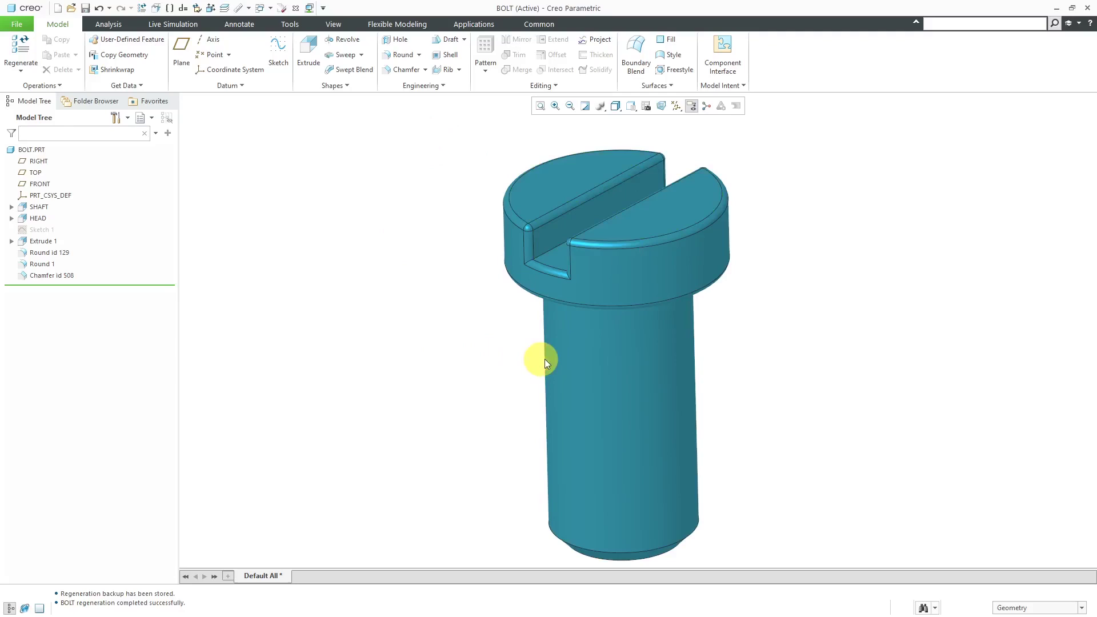
left_click(525, 279)
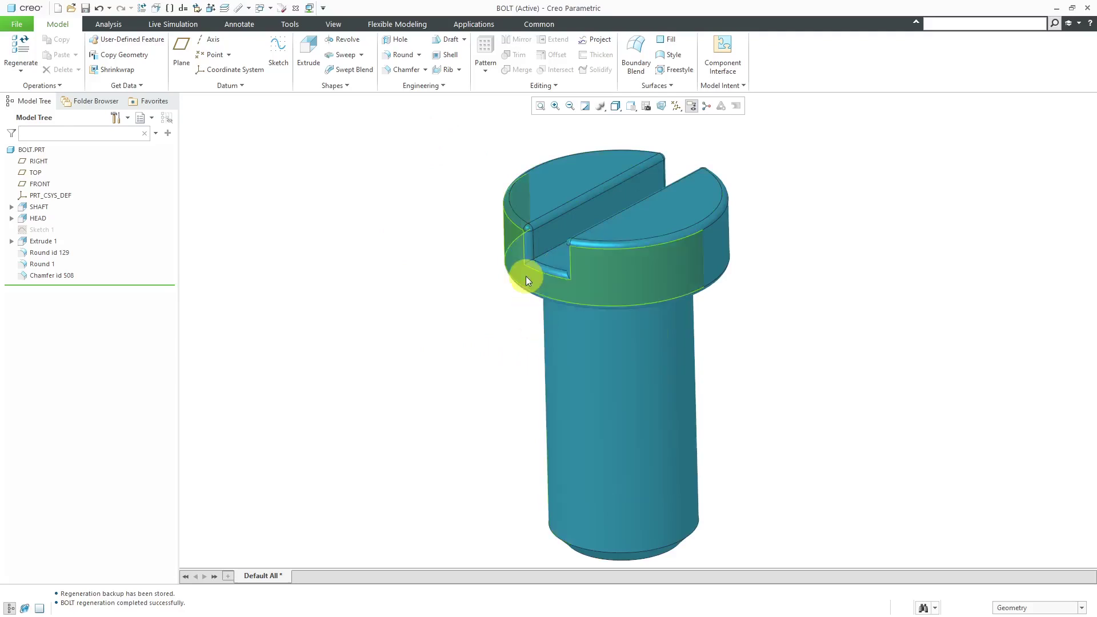
left_click(465, 325)
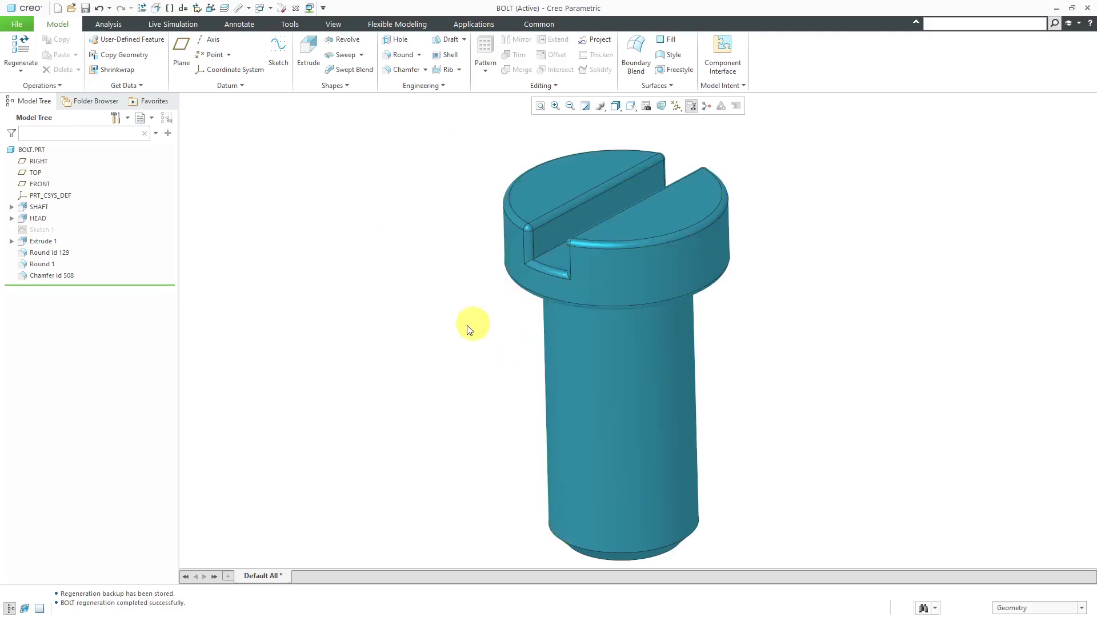
Write the relation head_dia = shaft_dia + 1, giving a Ø3.00 head on the Ø2.00 shaft.
left_click(725, 84)
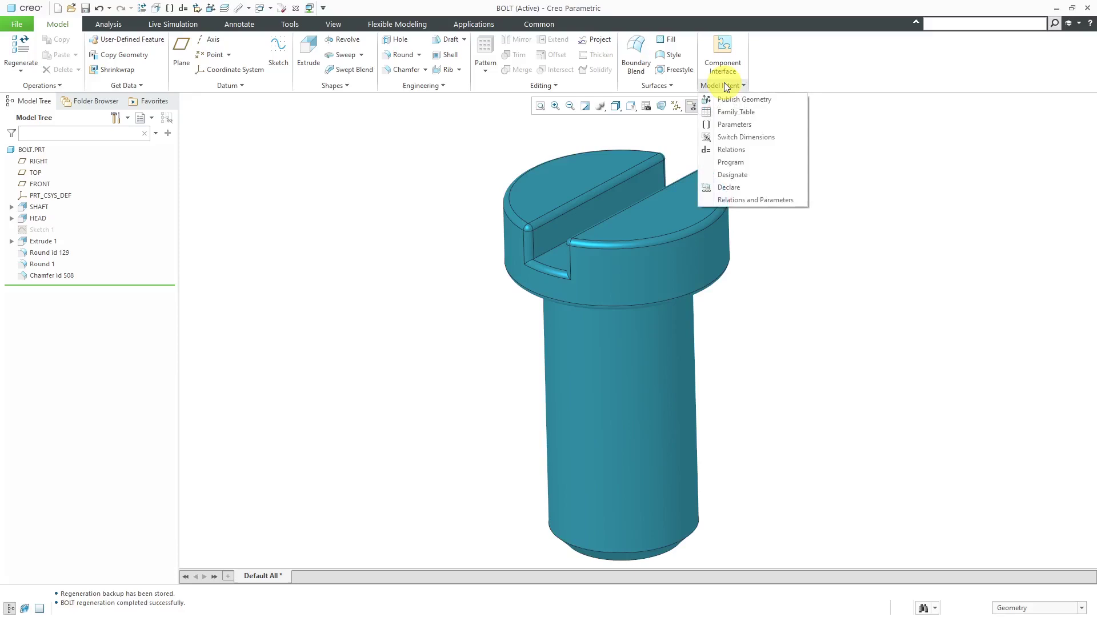
left_click(753, 147)
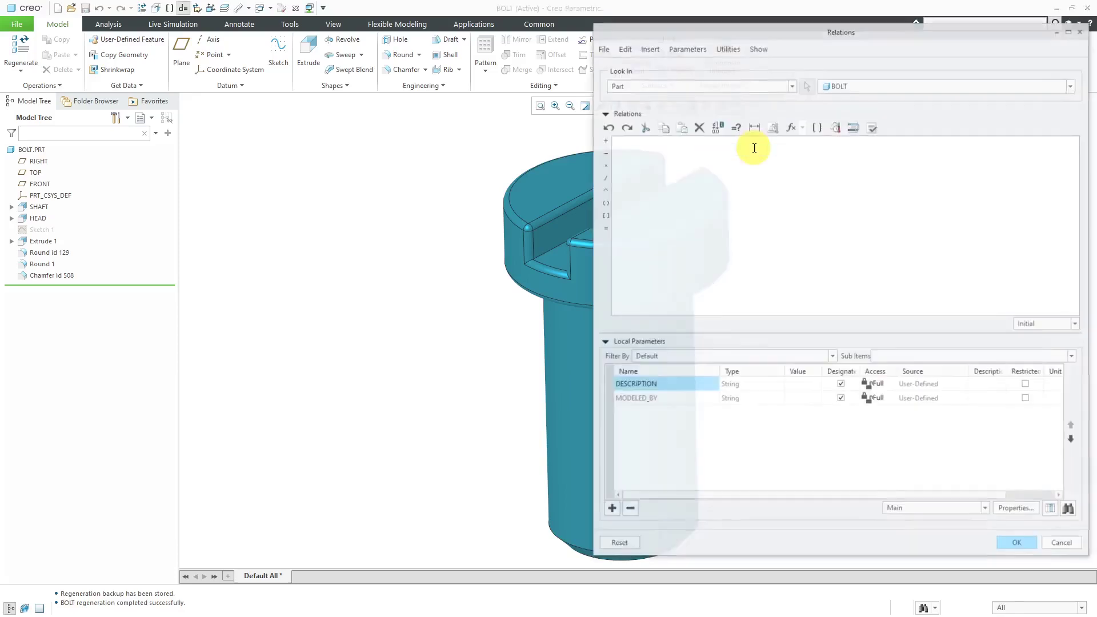
scroll(285, 270, "up", 5)
scroll(440, 235, "down", 4)
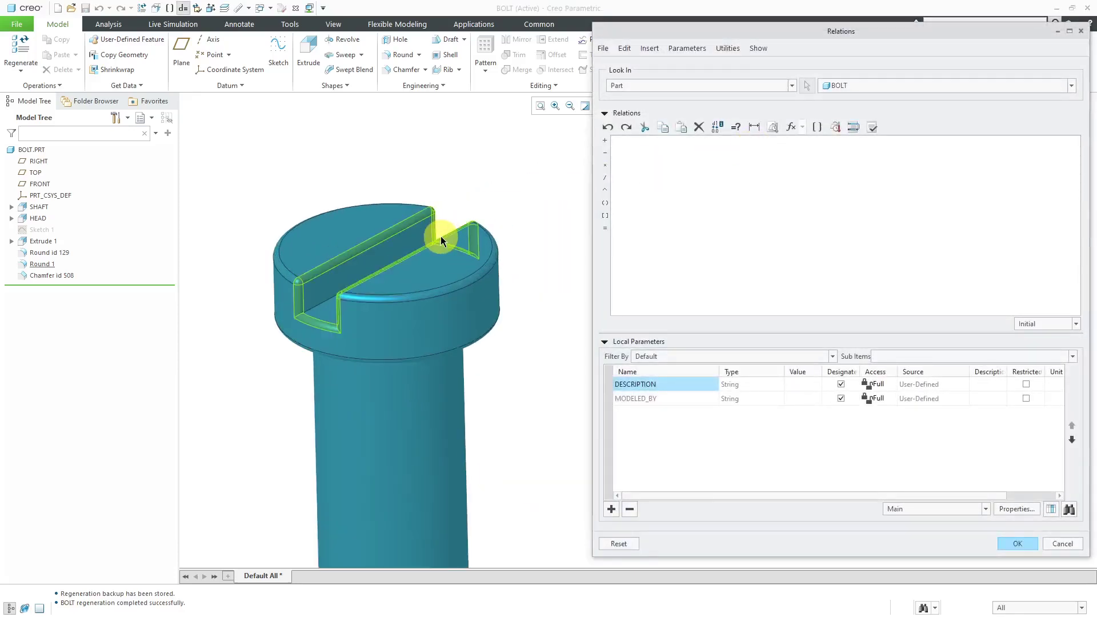
left_click(451, 330)
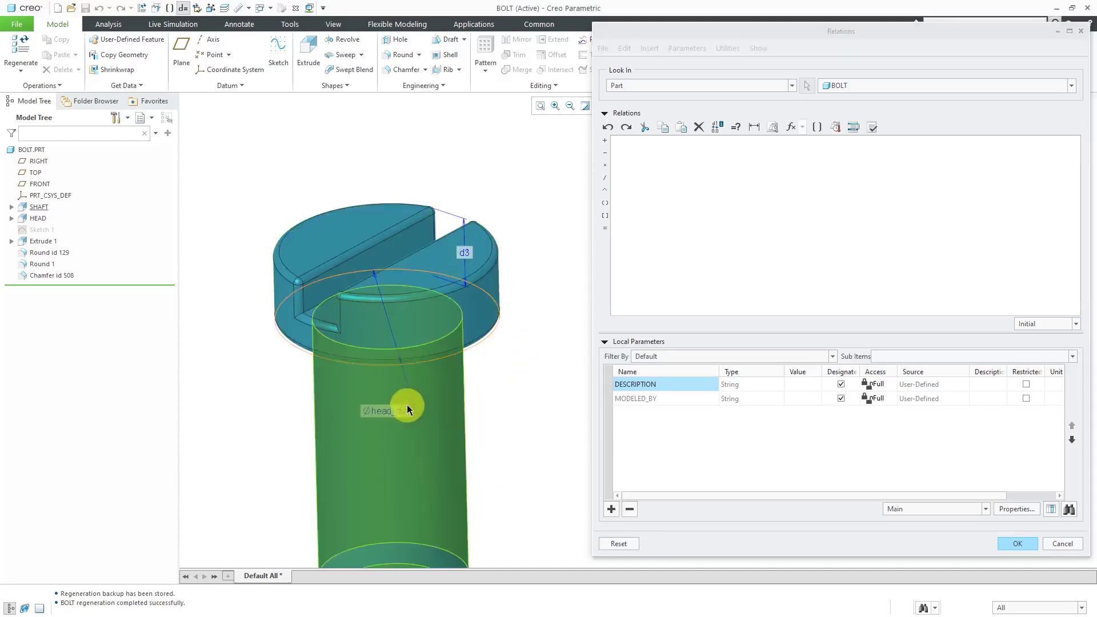
left_click(394, 415)
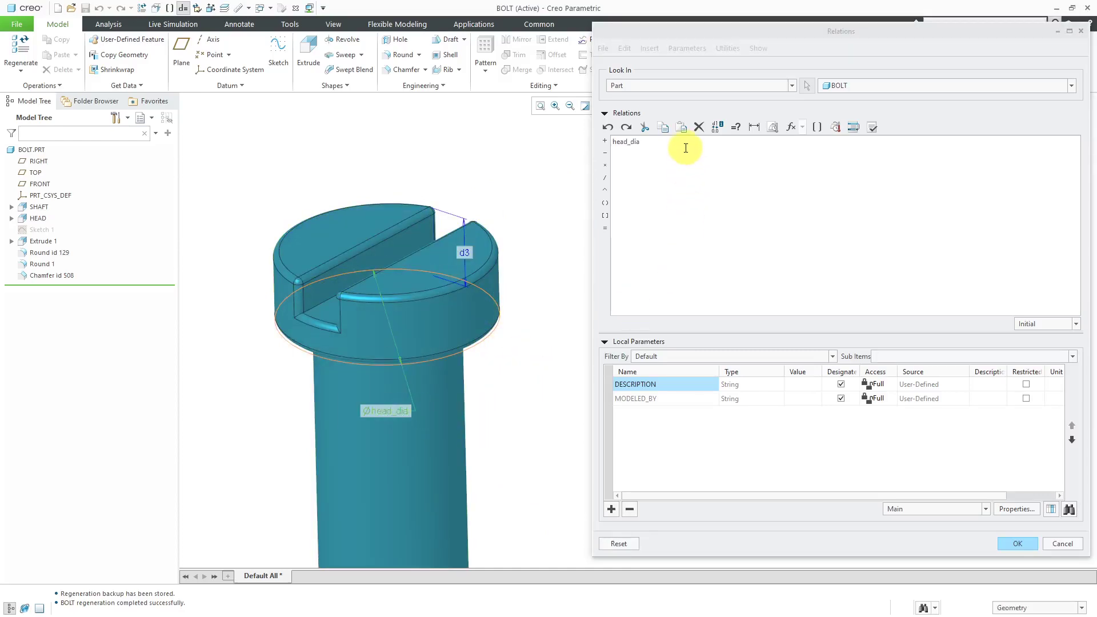
left_click(702, 156)
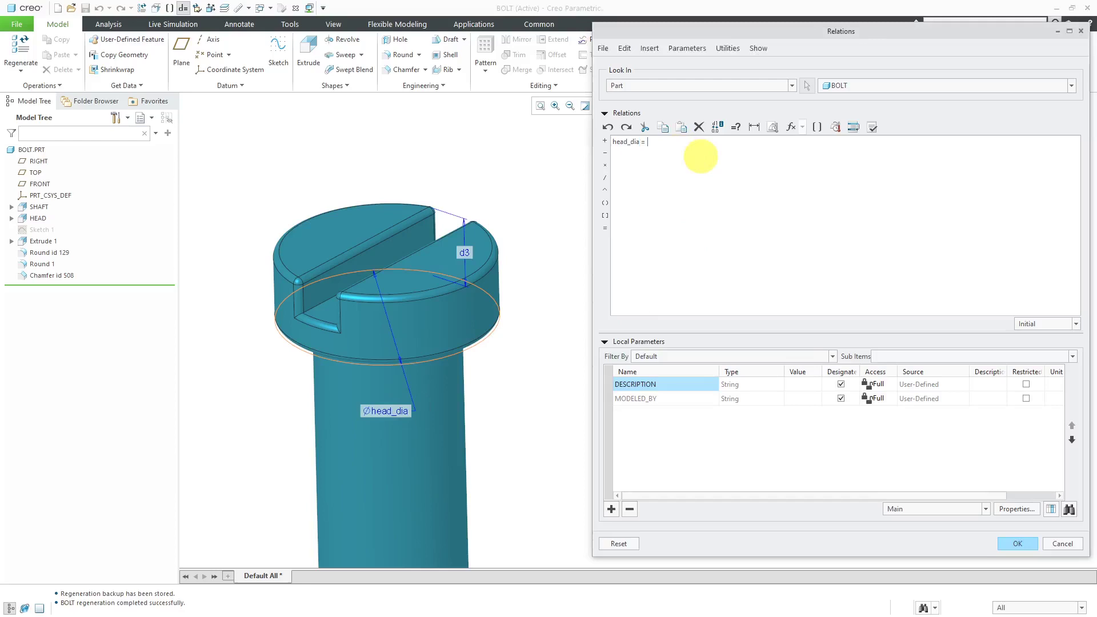
type("=")
left_click(391, 475)
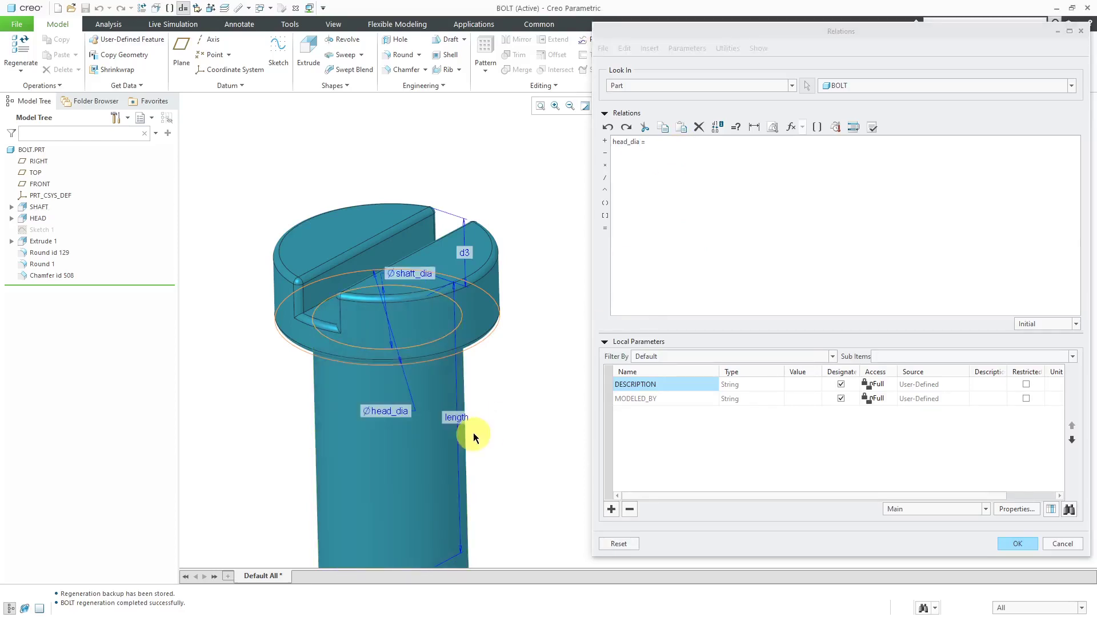
left_click(427, 276)
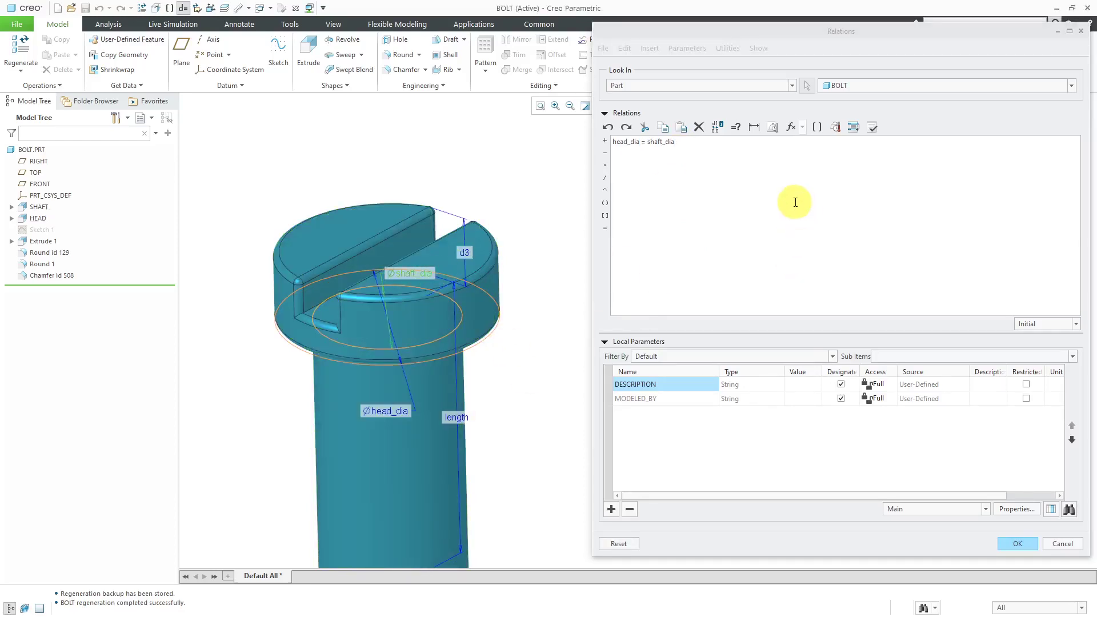
left_click(766, 149)
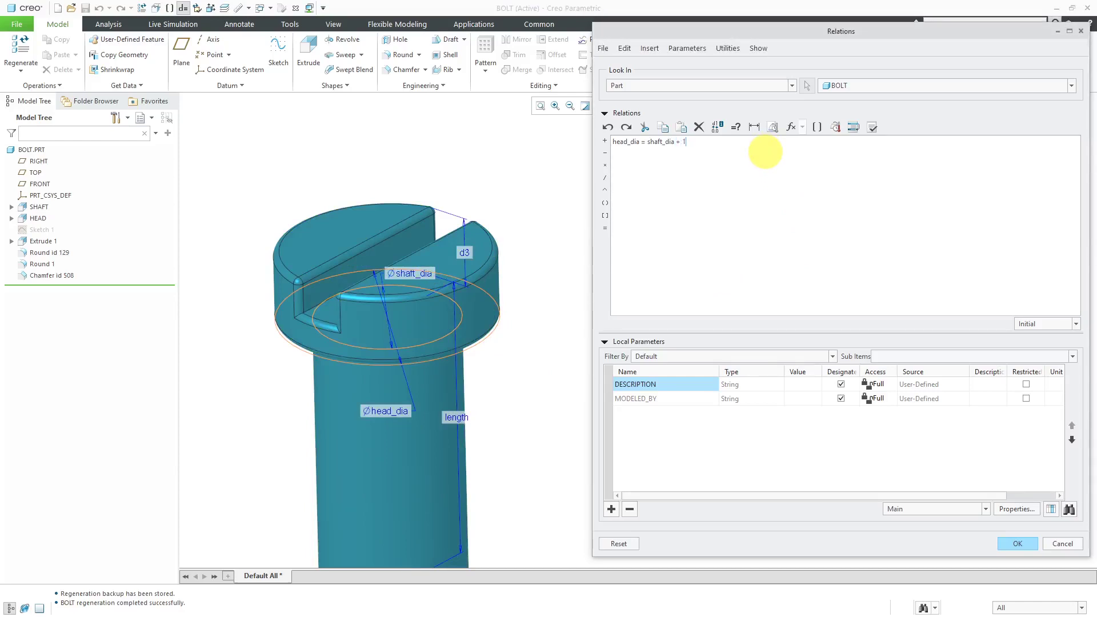
left_click(1018, 544)
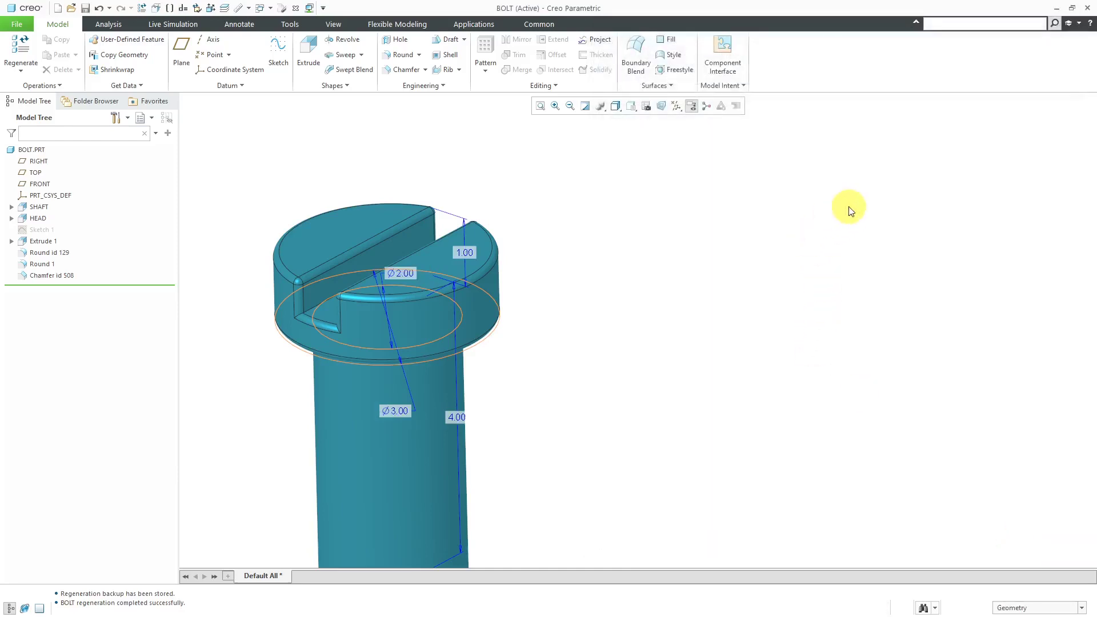
Orbit the bolt and expand the Model Intent dropdown to reveal Family Table.
scroll(844, 206, "up", 3)
mouse_move(730, 262)
middle_mouse_down()
mouse_move(723, 213)
mouse_move(708, 238)
mouse_move(704, 221)
mouse_move(651, 236)
mouse_move(664, 249)
middle_mouse_up()
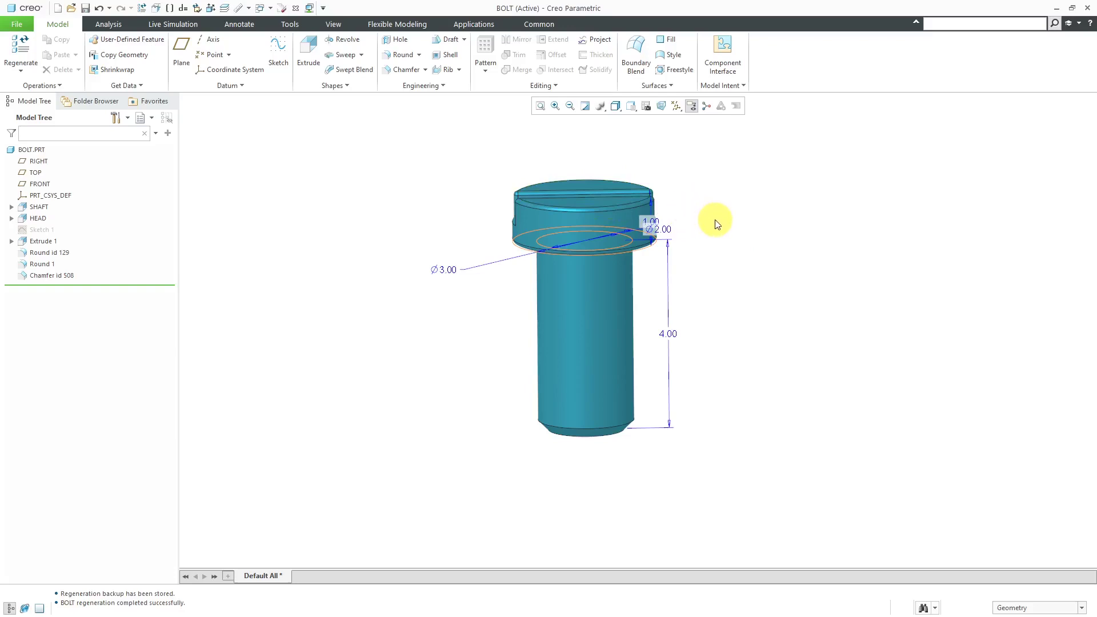
left_click(713, 86)
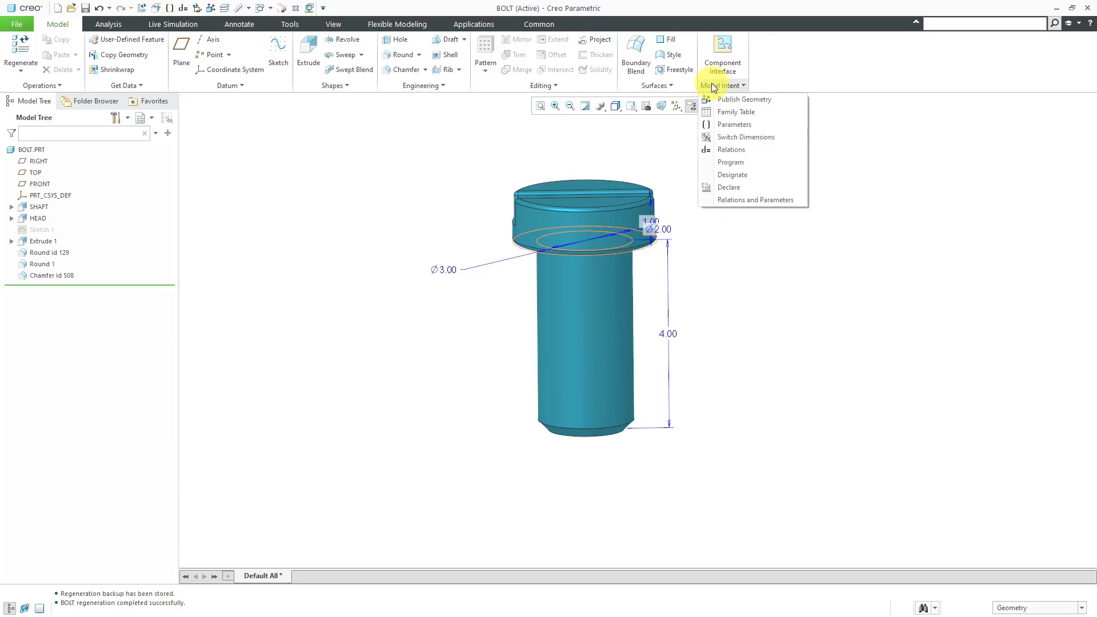
Create the BOLT family table with d0 SHAFT_DIA and d1 LENGTH columns.
left_click(758, 115)
left_click_drag(267, 269, 309, 115)
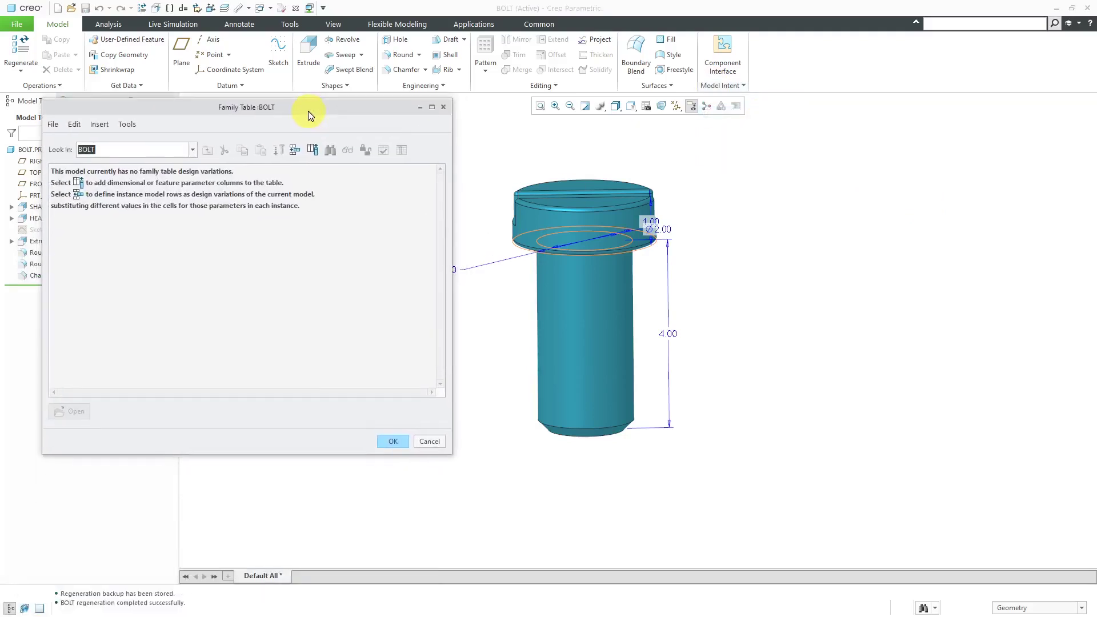
left_click(313, 149)
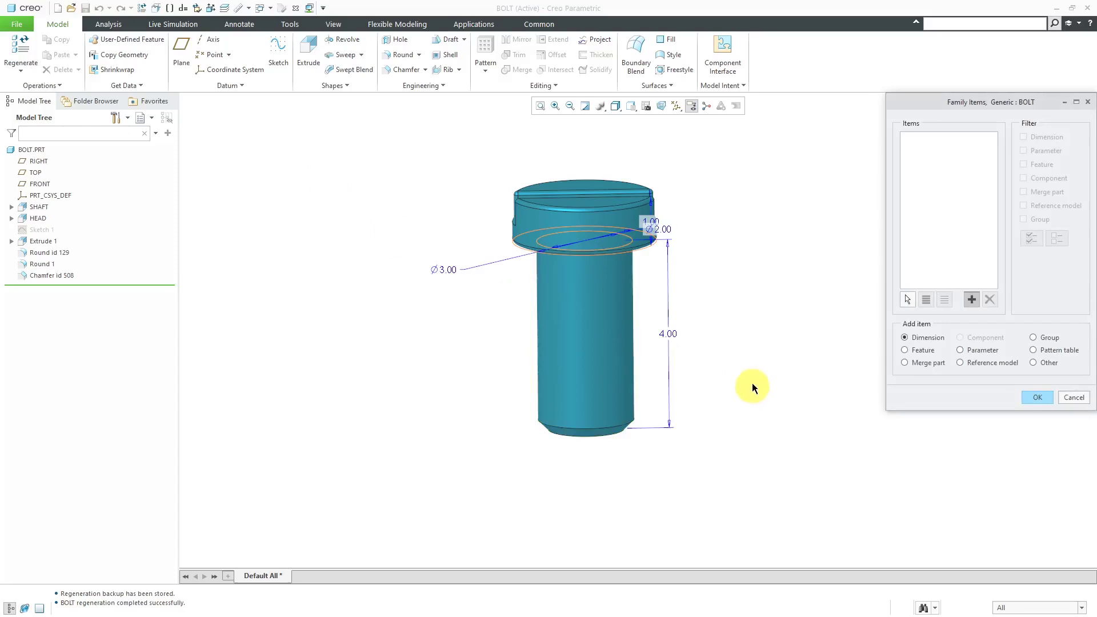
left_click(615, 342)
mouse_move(617, 329)
middle_mouse_down()
mouse_move(590, 289)
mouse_move(585, 299)
mouse_move(537, 294)
mouse_move(628, 317)
middle_mouse_up()
left_click(717, 227)
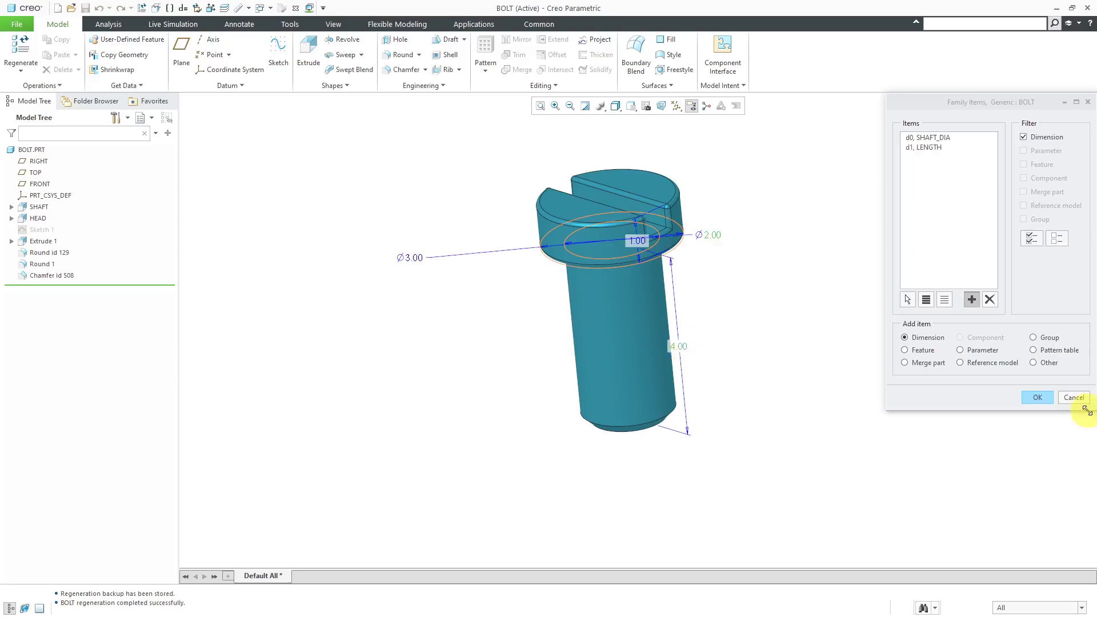
left_click(1039, 398)
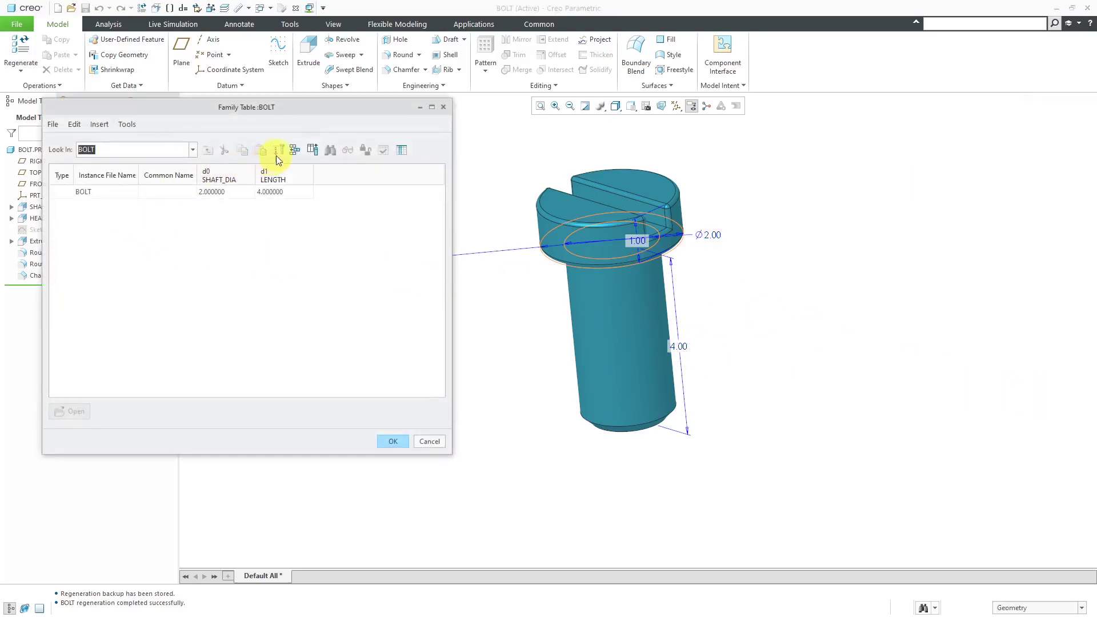
Insert a new instance row and rename it BOLT_0_50.
left_click(295, 150)
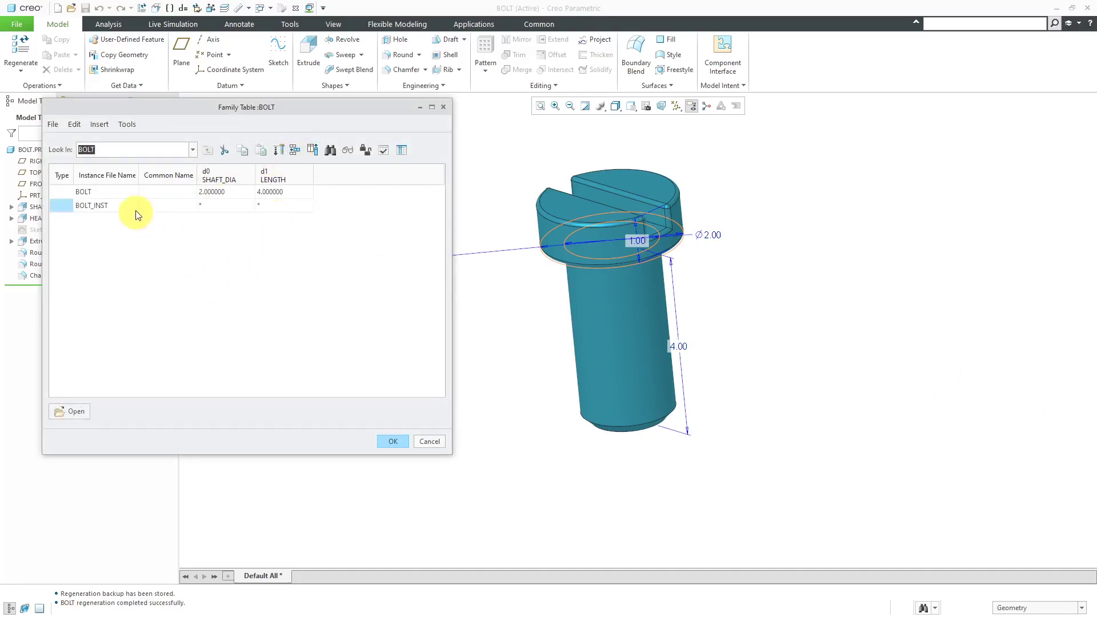
left_click(118, 207)
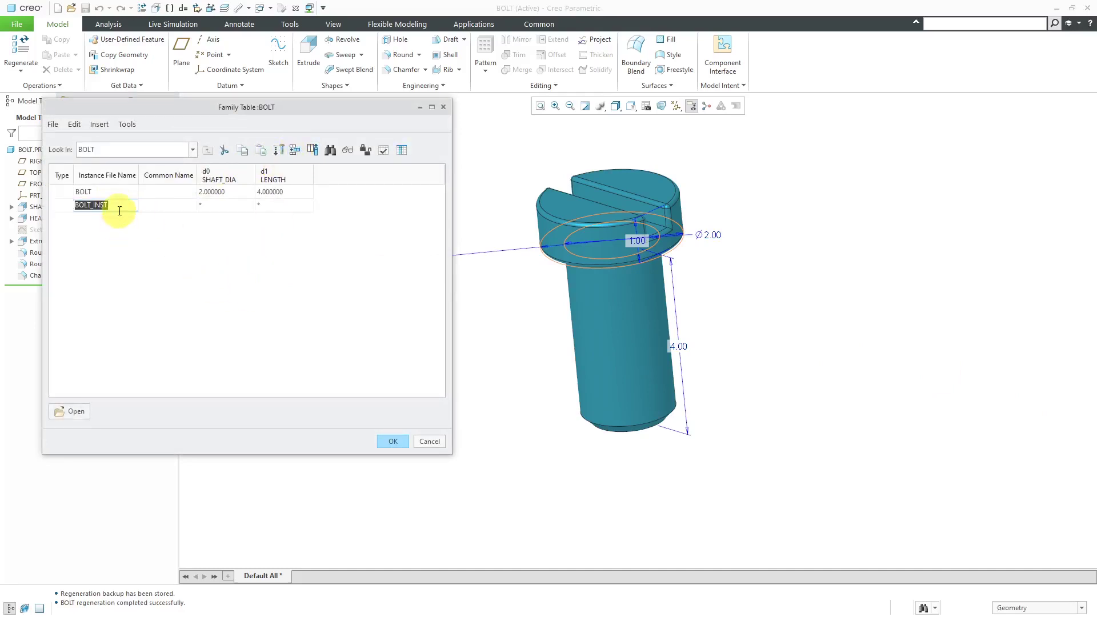
left_click(126, 206)
key("BackSpace")
key("BackSpace")
type("0_50")
Draft an 8-quantity BOLT_0_50 pattern stepping SHAFT_DIA by 0.5, then cancel it.
left_click(282, 149)
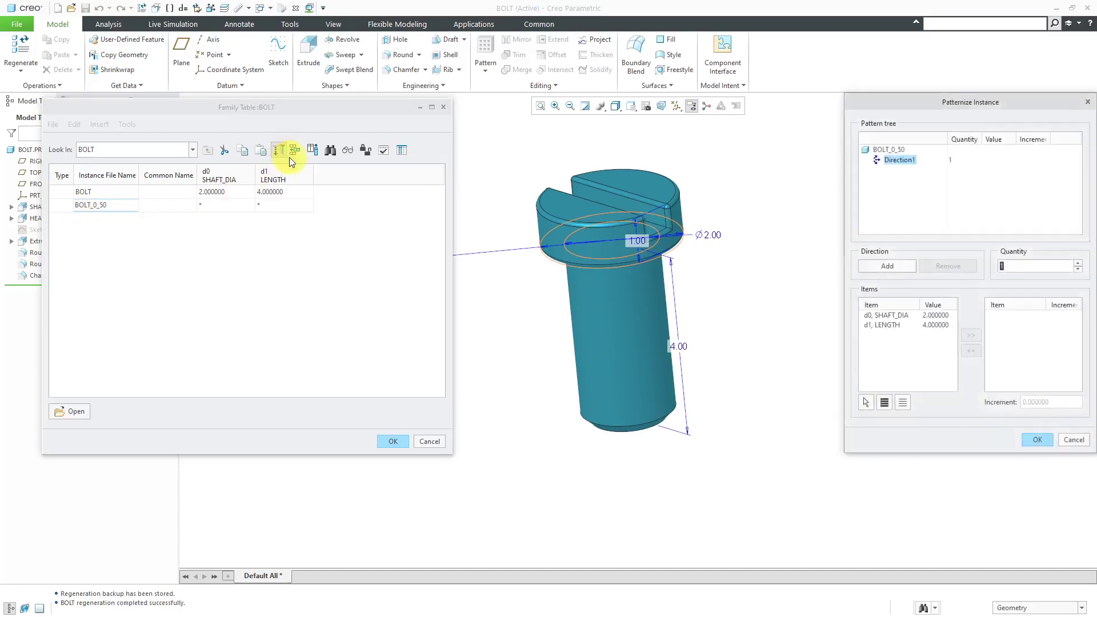
left_click_drag(956, 100, 601, 111)
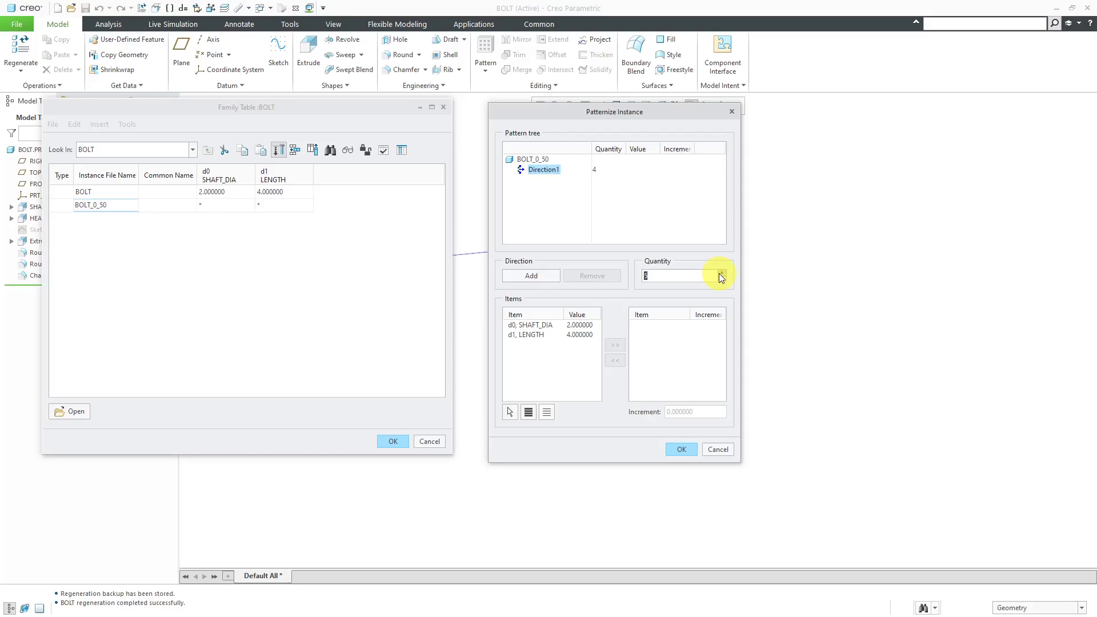
left_click(722, 273)
left_click(721, 273)
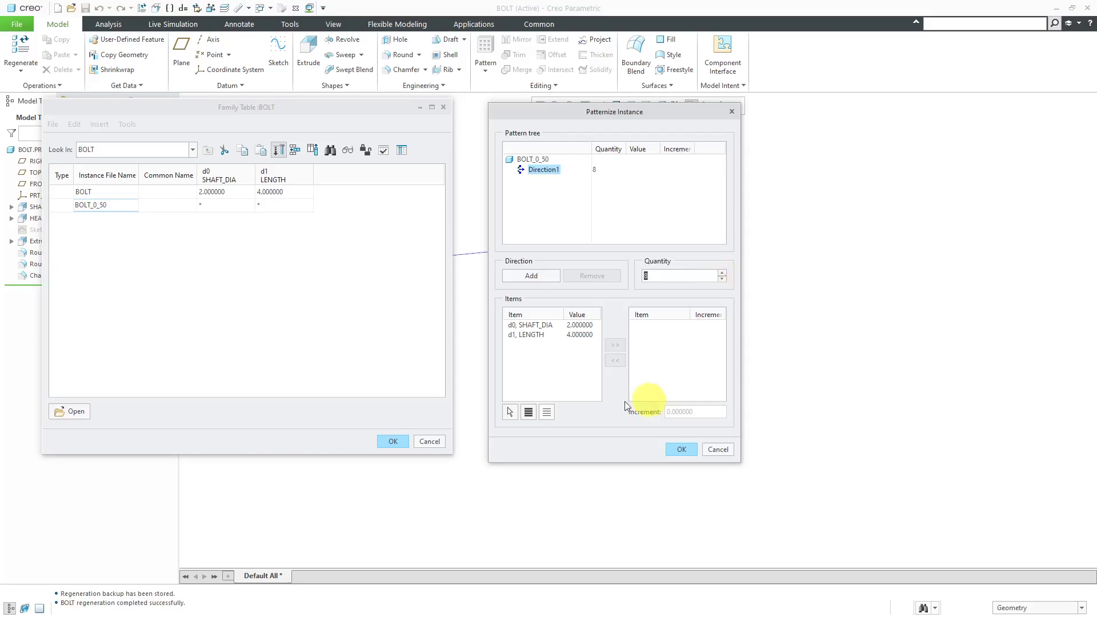
left_click(571, 327)
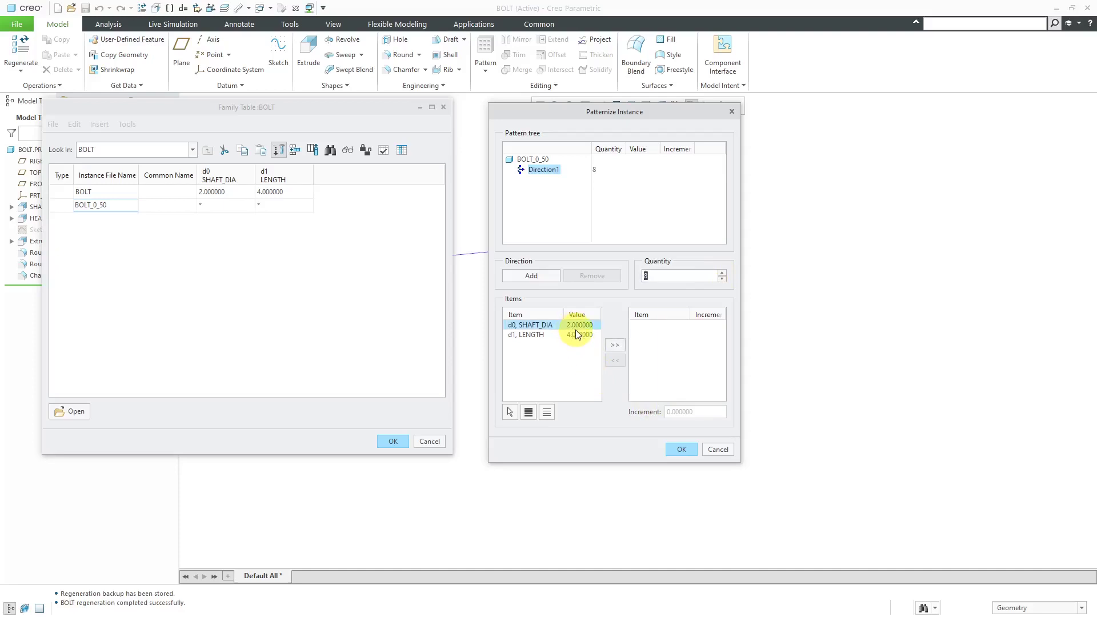
left_click(615, 345)
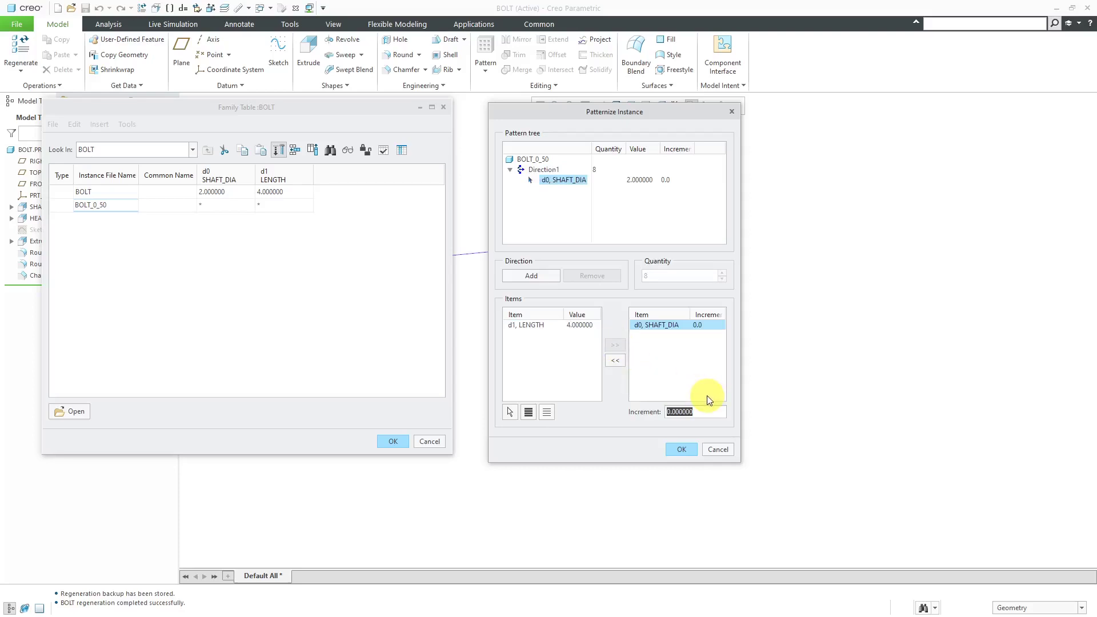
type("0.5")
key("Return")
left_click(717, 449)
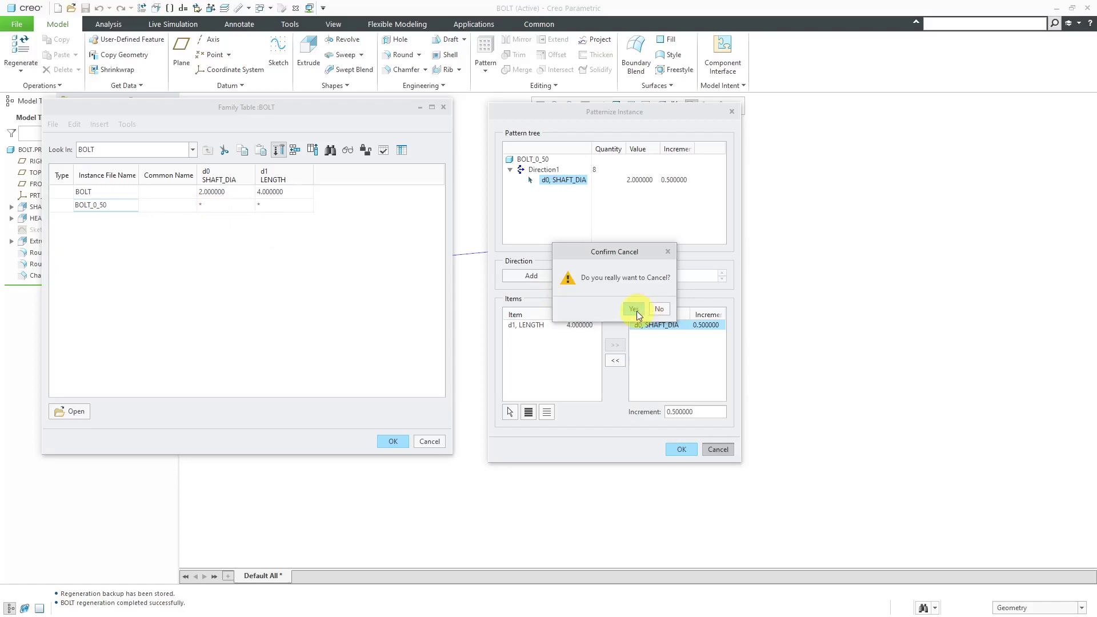
Confirm discarding the pattern and give BOLT_0_50 shaft diameter 0.5 and length 1.0.
left_click(634, 308)
left_click(220, 206)
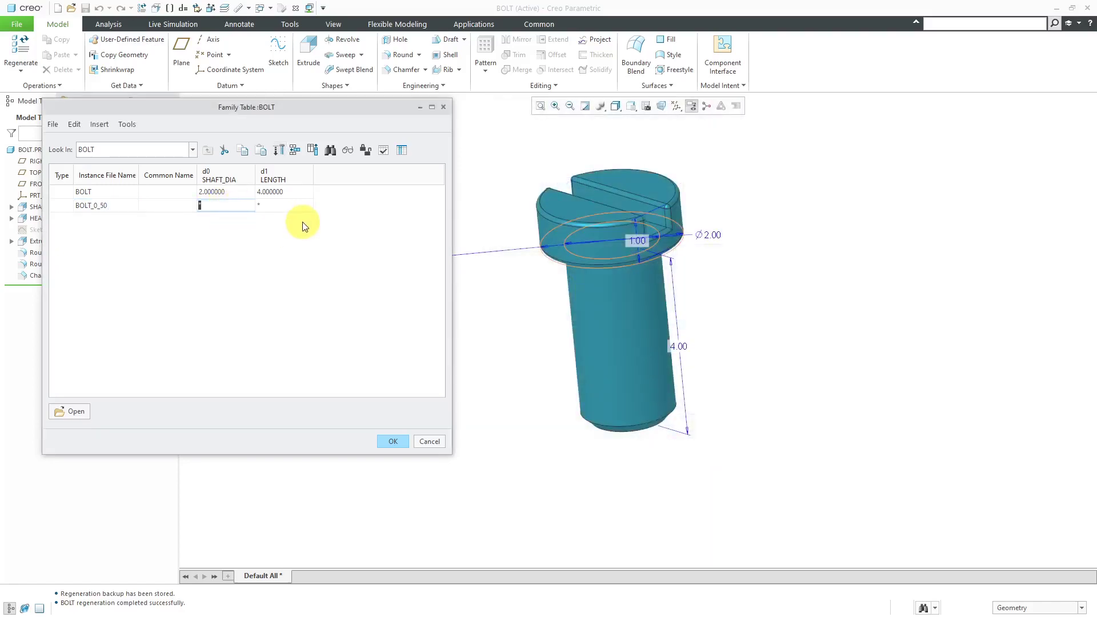
key("Return")
left_click(283, 205)
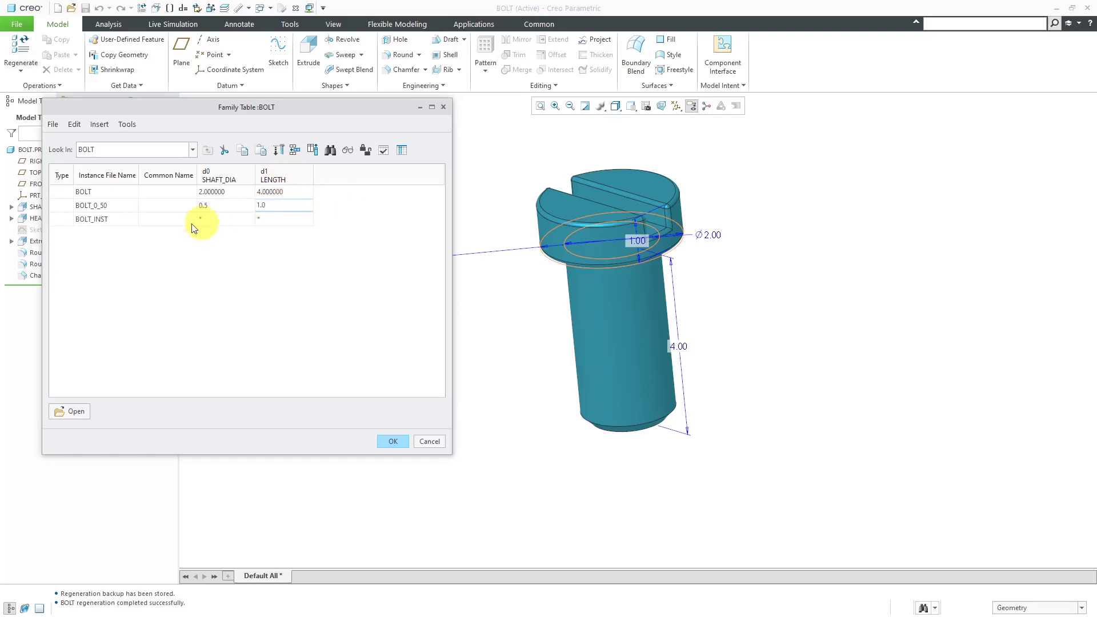
Delete the extra BOLT_INST row from the family table.
left_click(104, 217)
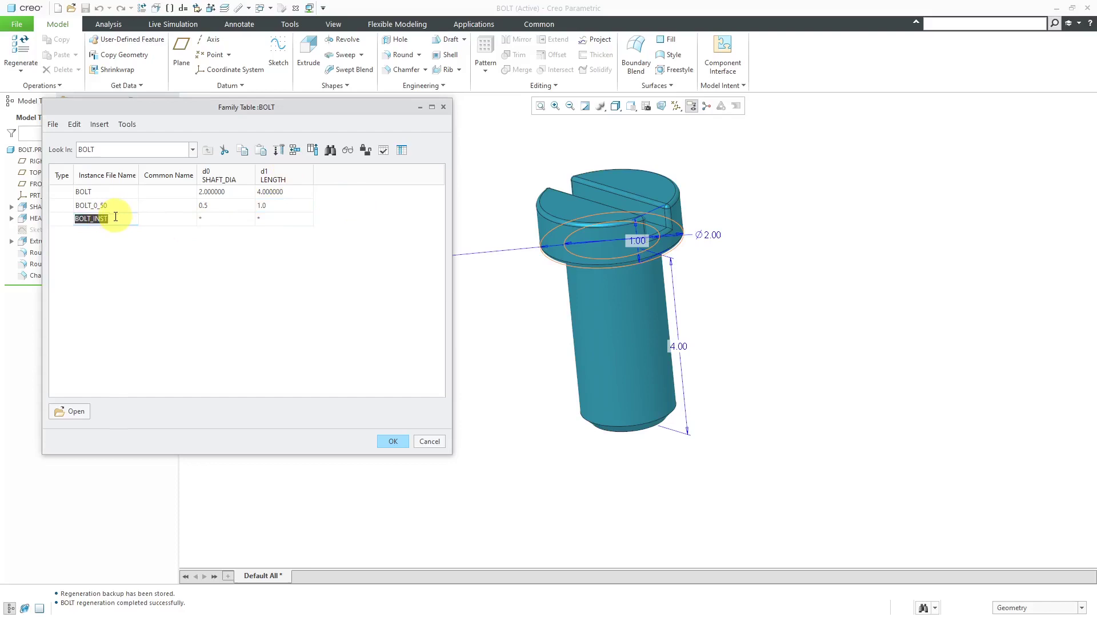
right_click(114, 218)
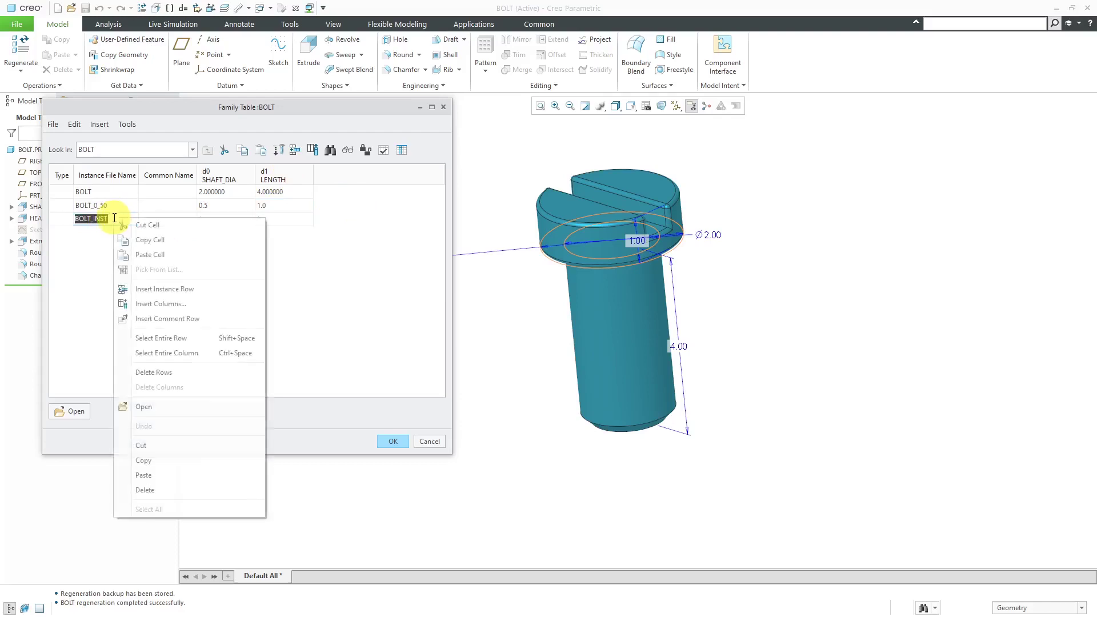
left_click(189, 372)
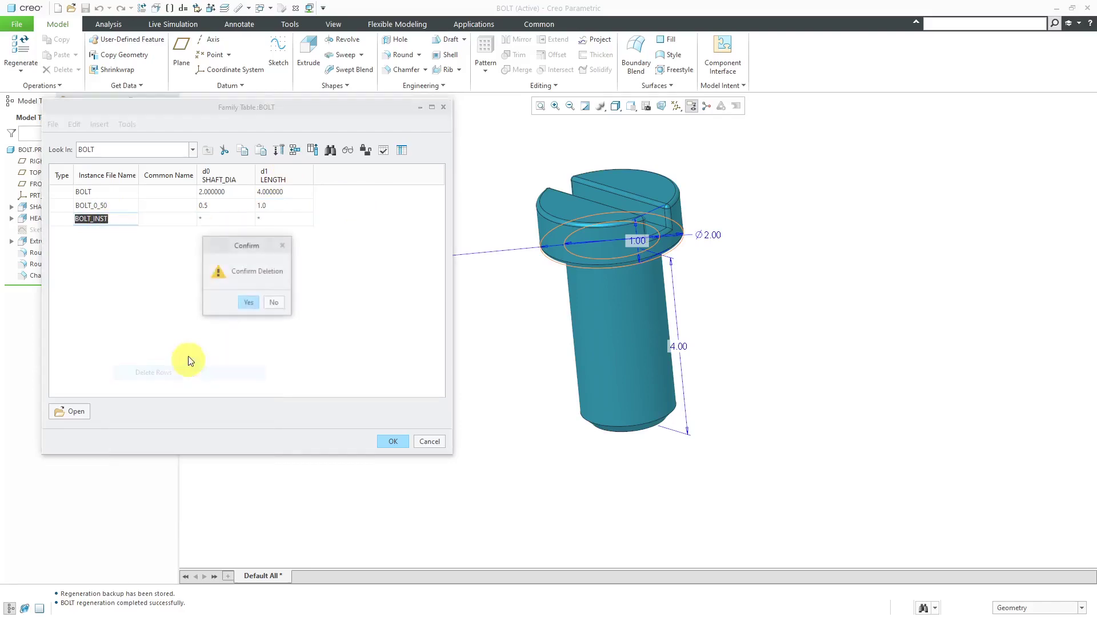
left_click(245, 306)
left_click(123, 204)
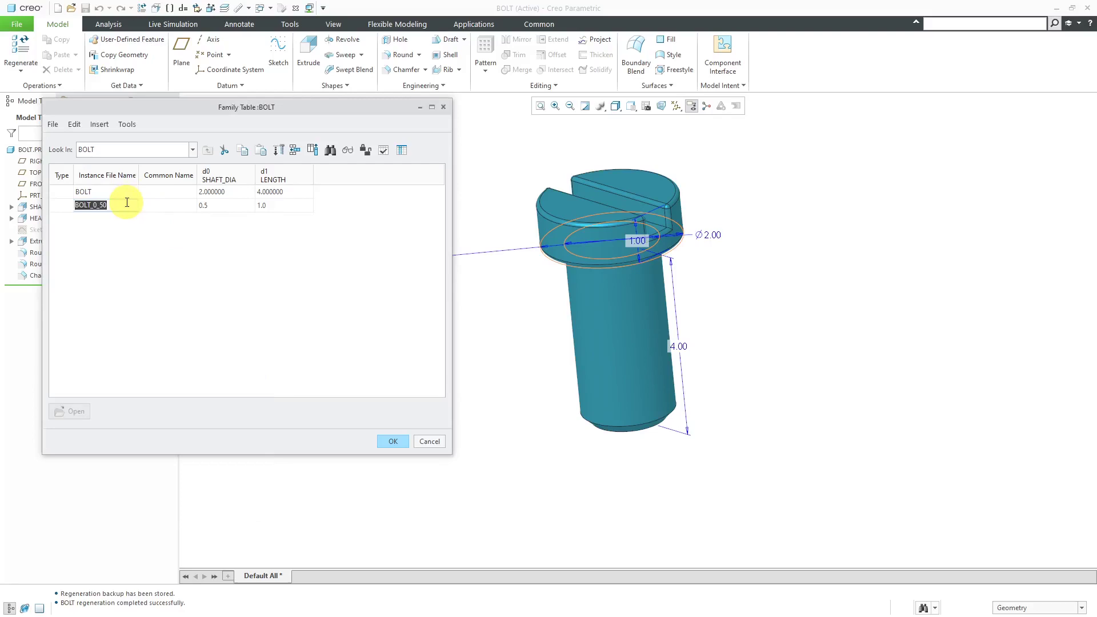
Patternize BOLT_0_50 with quantity 8, stepping SHAFT_DIA by 0.5 in the first direction.
left_click(278, 149)
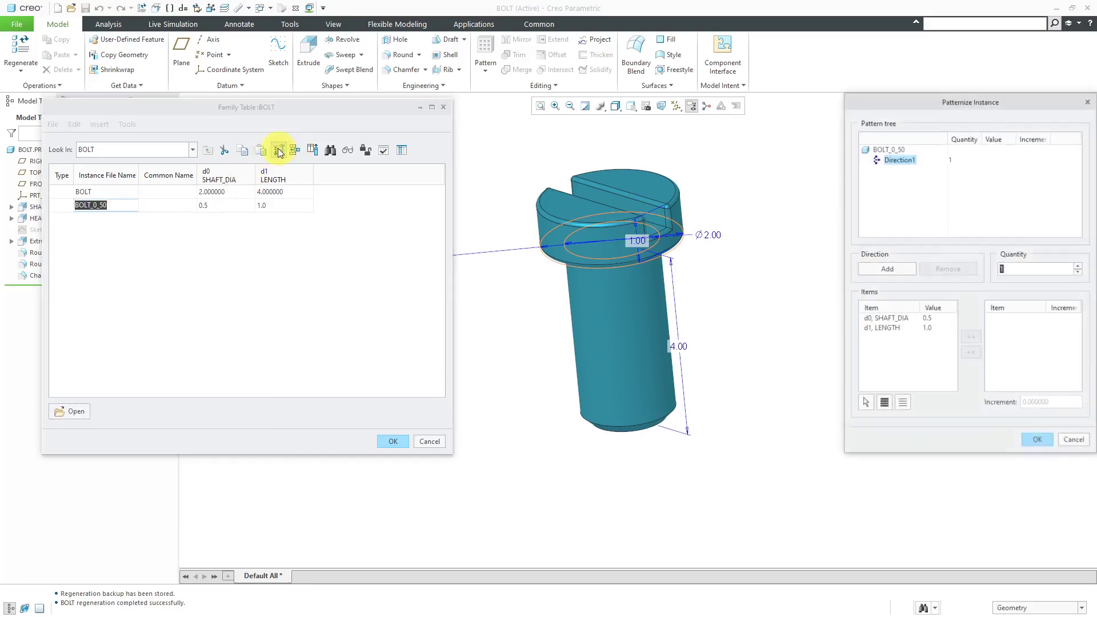
left_click(1079, 266)
left_click(1079, 266)
left_click(1079, 266)
left_click(1079, 265)
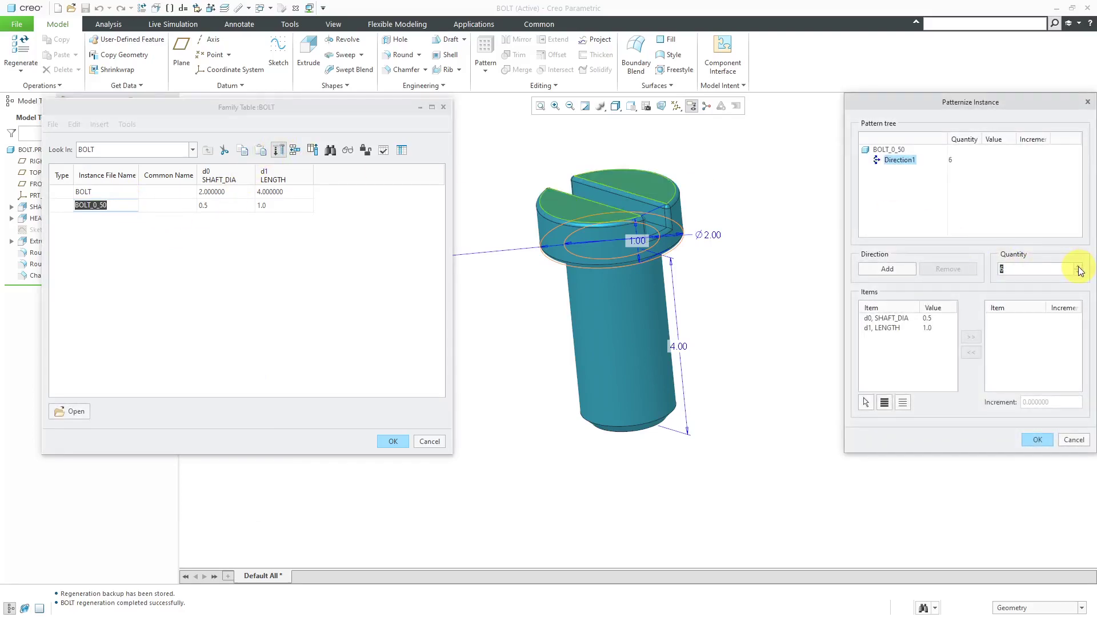
left_click(1079, 266)
left_click(886, 318)
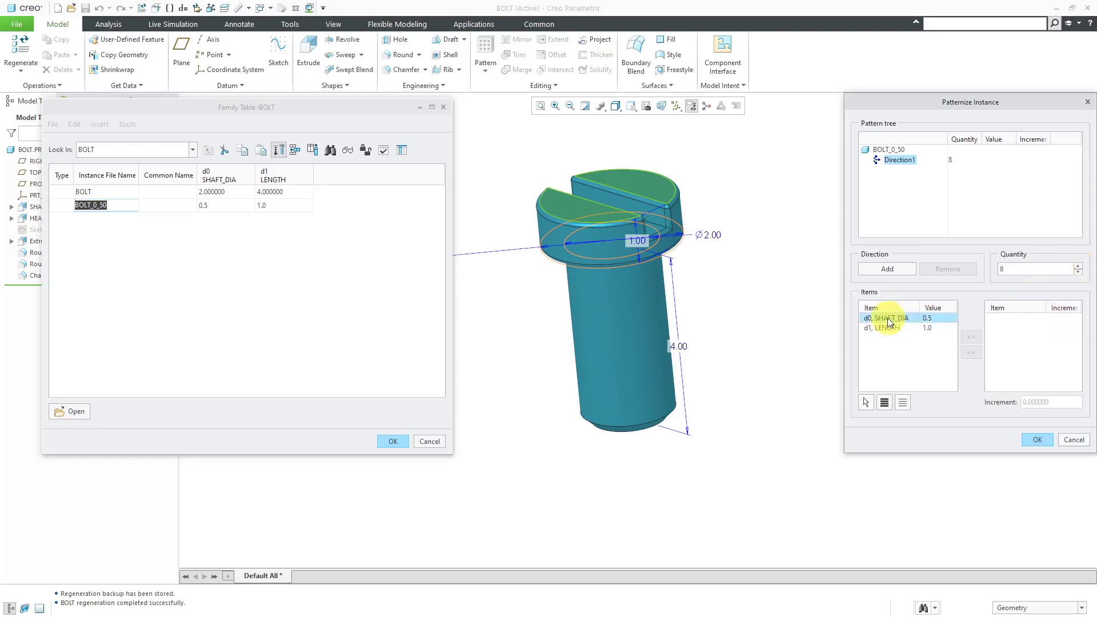
left_click(973, 336)
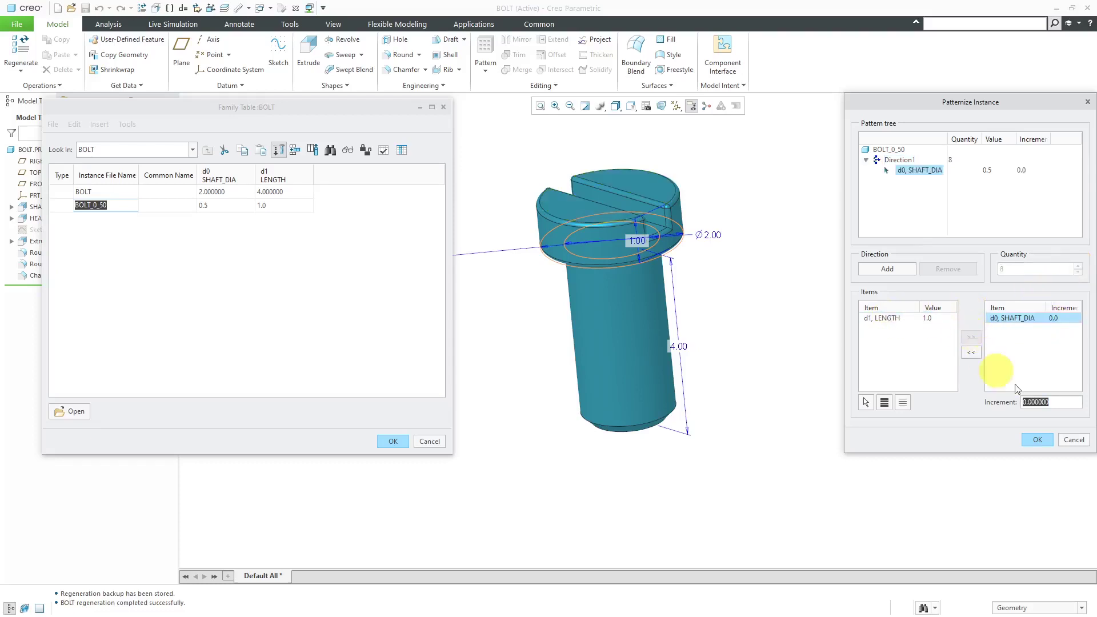
type(".5")
key("Return")
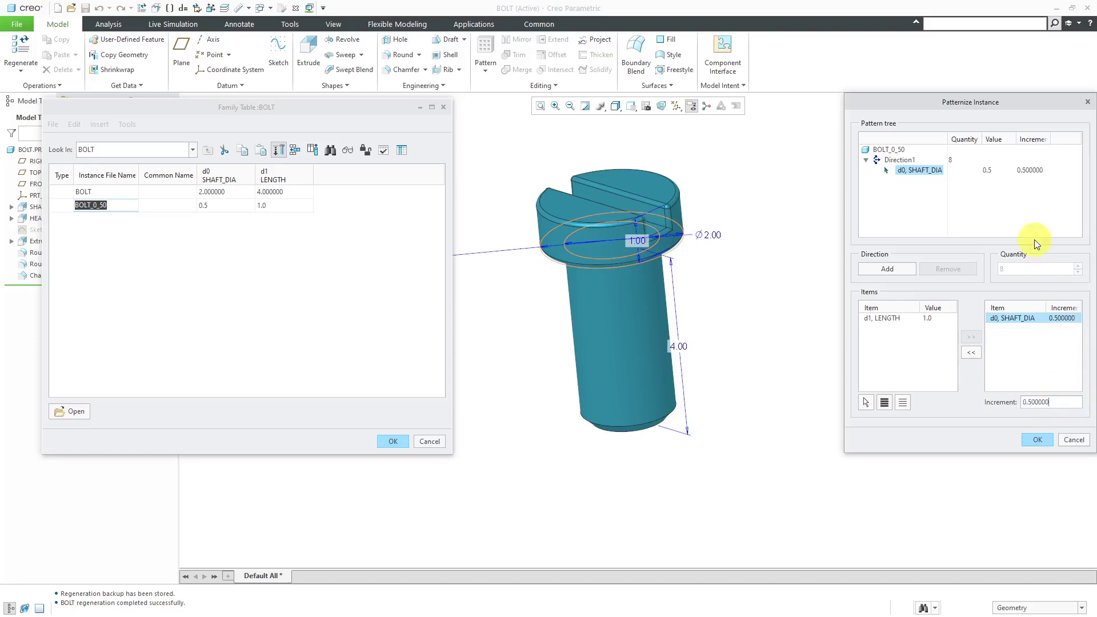
Add a second direction stepping LENGTH by 1.0 and generate the instances.
left_click(890, 270)
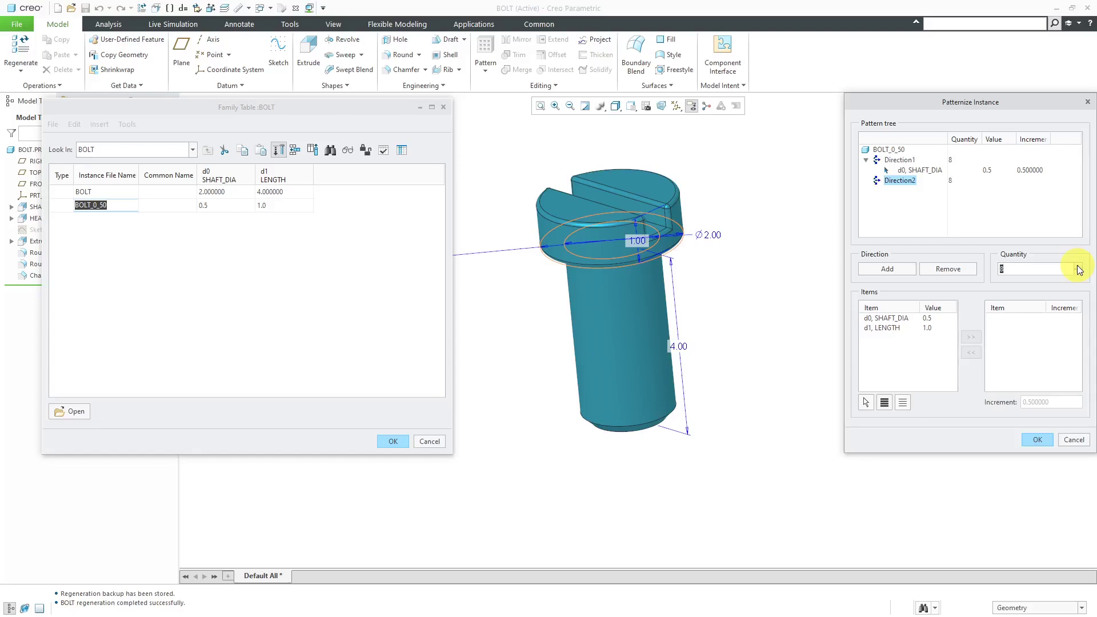
left_click(890, 328)
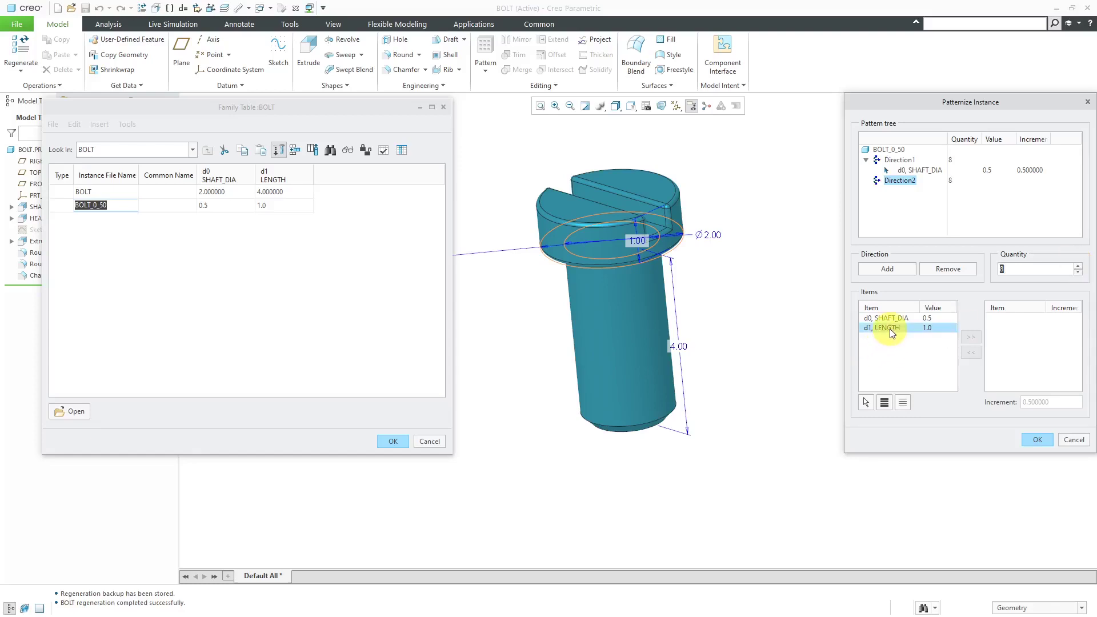
left_click(969, 337)
type("1")
key("Return")
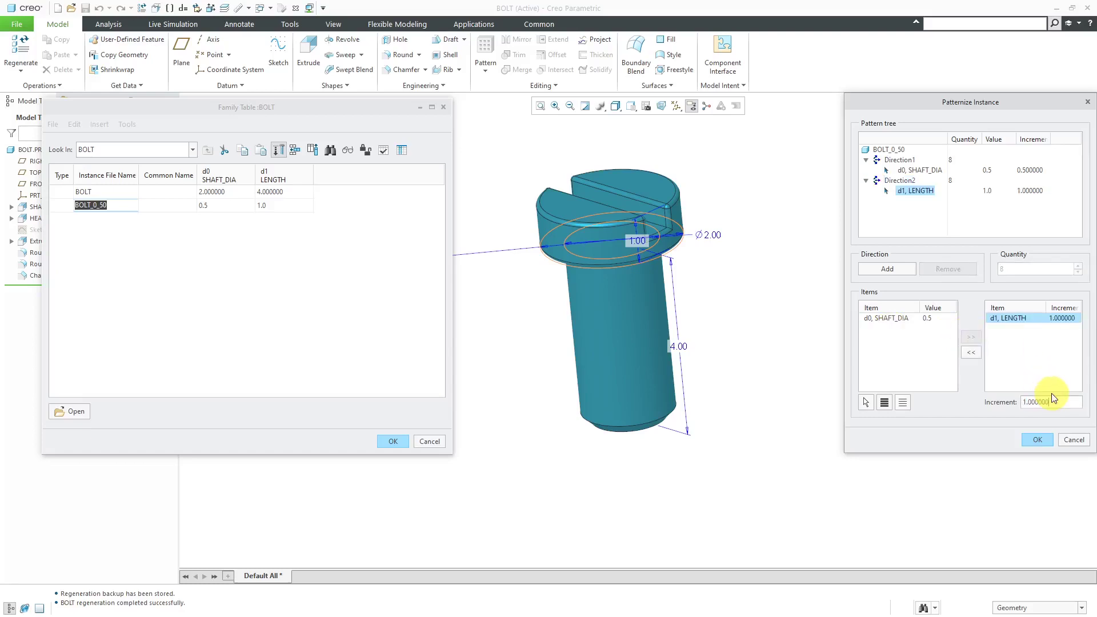
left_click(1035, 440)
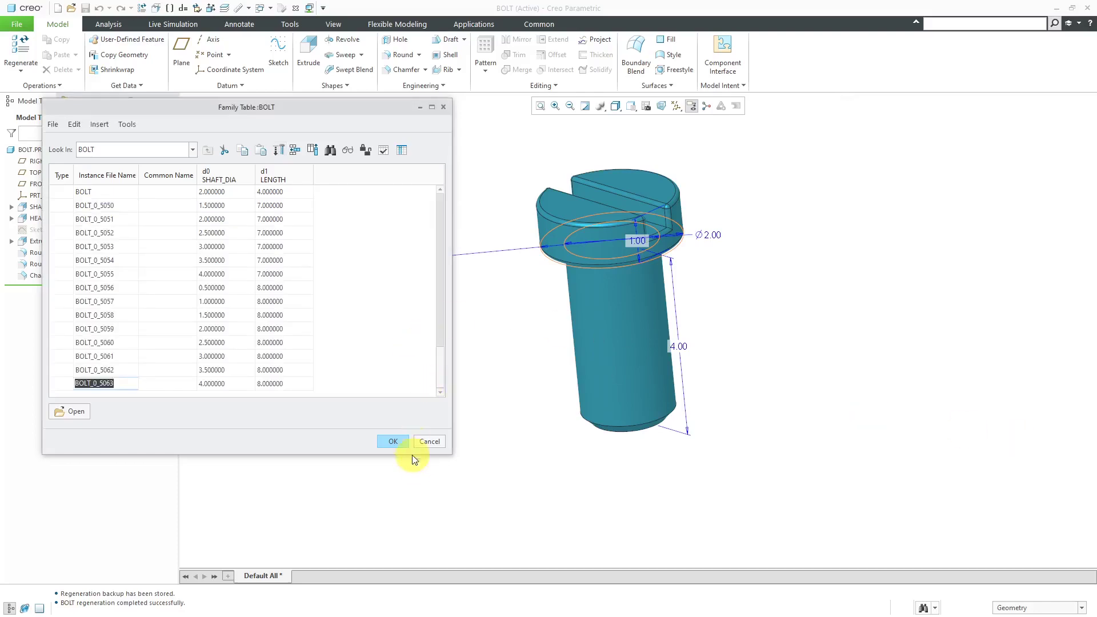
Resize the family table and scroll through the instances up to BOLT_0_5063.
left_click_drag(451, 453, 488, 550)
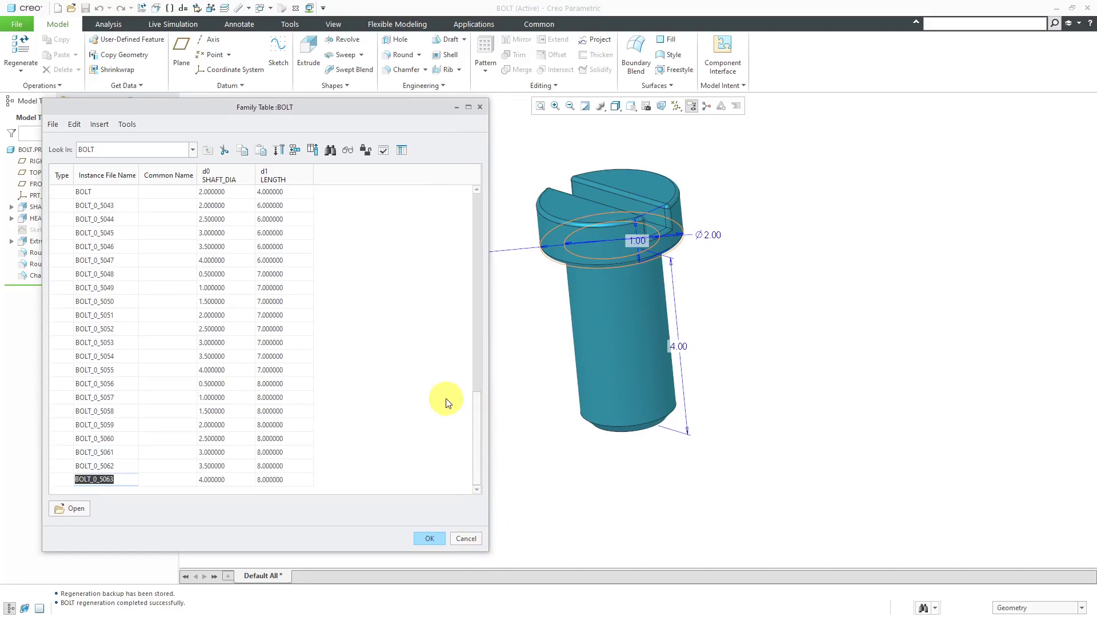
scroll(455, 425, "up", 5)
scroll(455, 425, "up", 10)
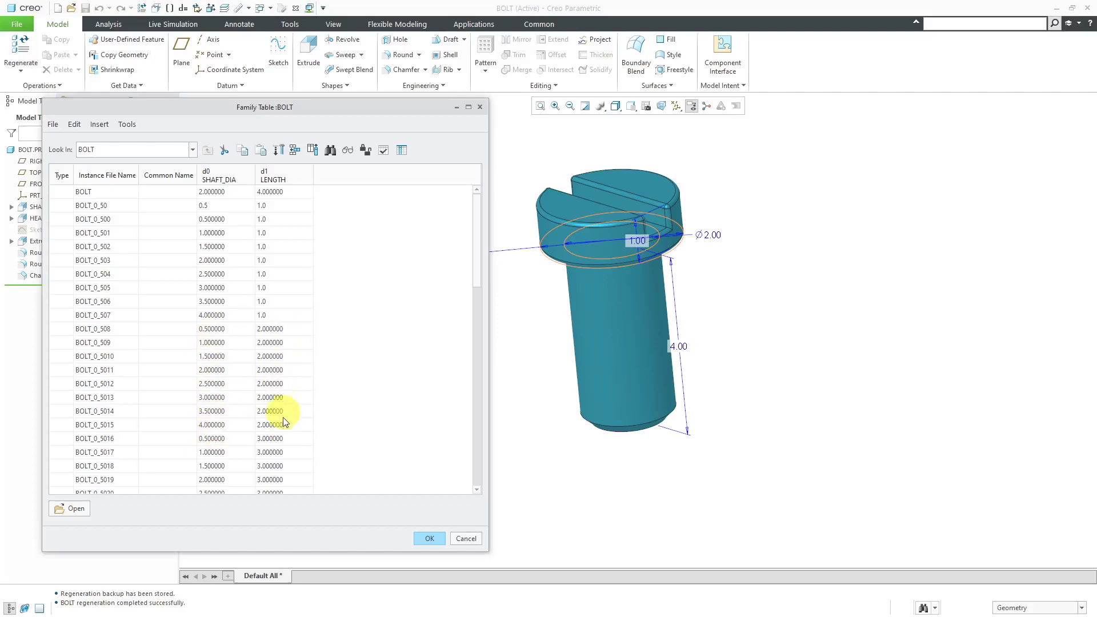
left_click_drag(476, 261, 490, 221)
Verify that all BOLT family-table instances regenerate with Success, then close the results.
left_click(383, 150)
left_click(528, 412)
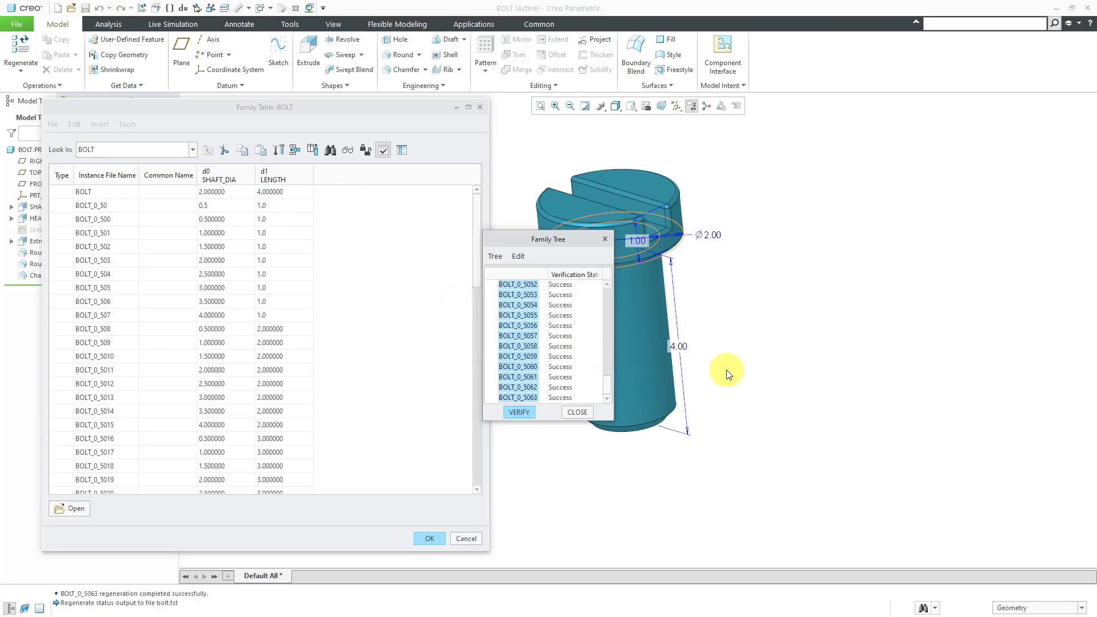
left_click(578, 412)
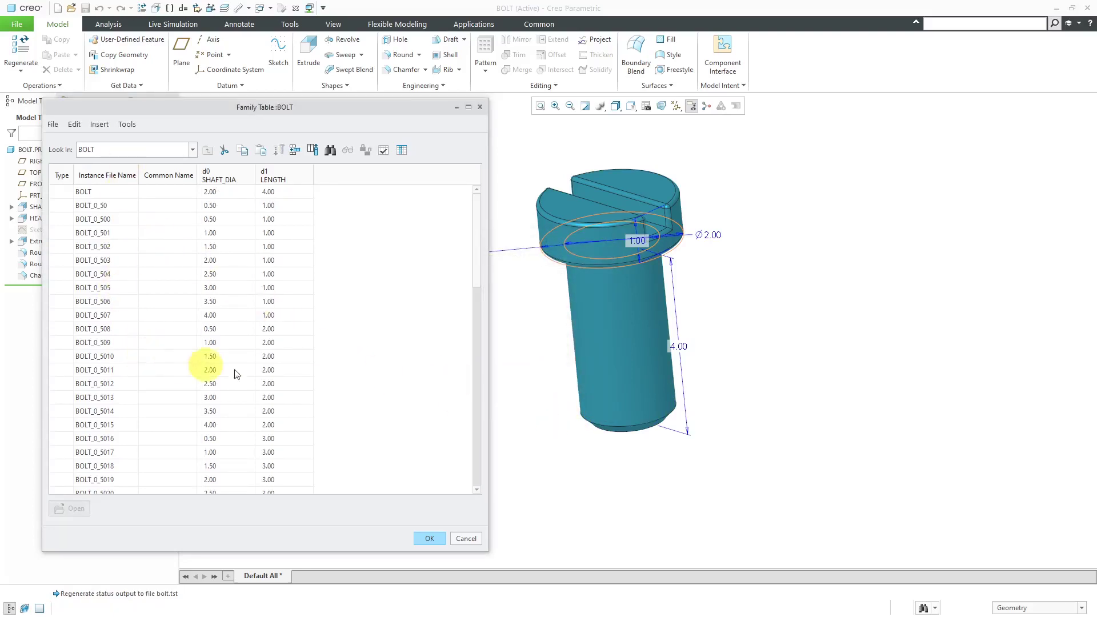
Rename family-table instance BOLT_0_5027 to BOLT_D2_0_L4 and accept the table changes.
scroll(286, 369, "down", 1)
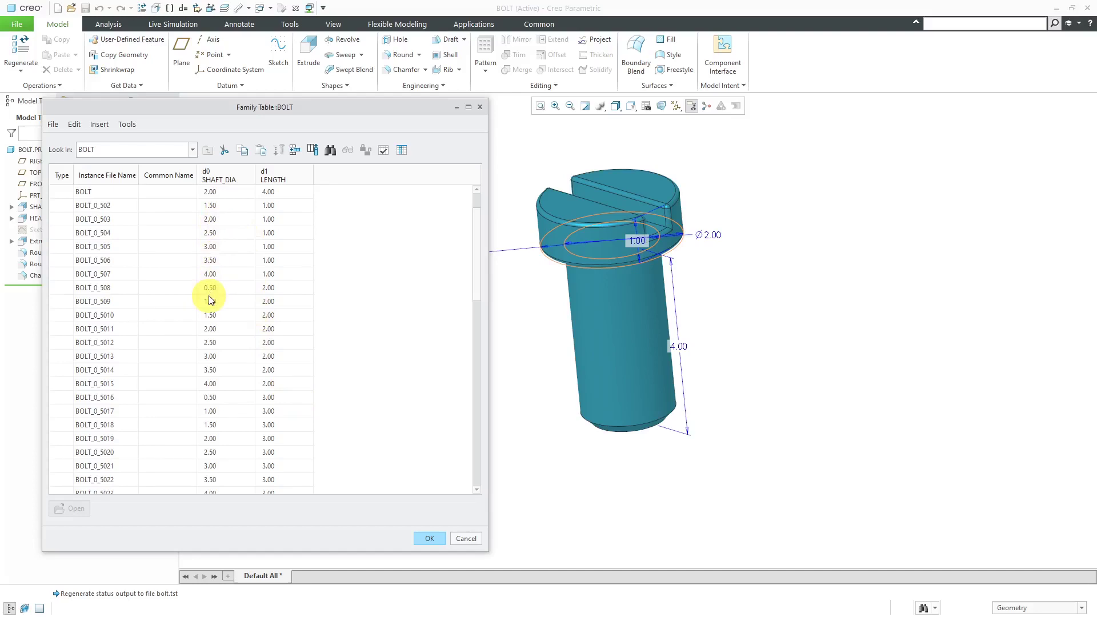
scroll(208, 306, "down", 7)
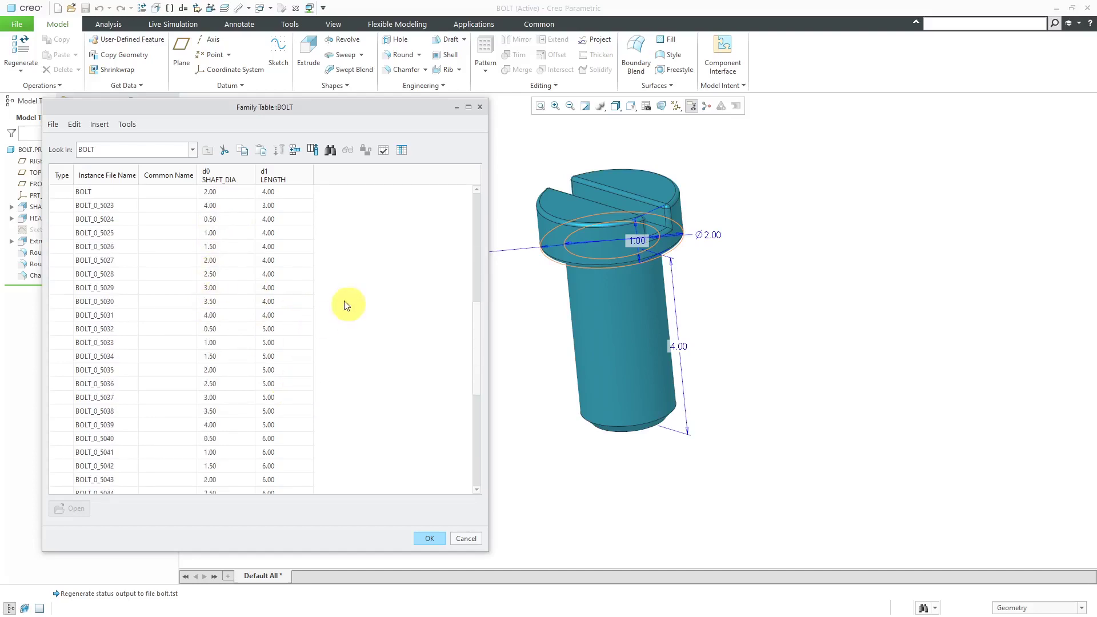
double_click(112, 259)
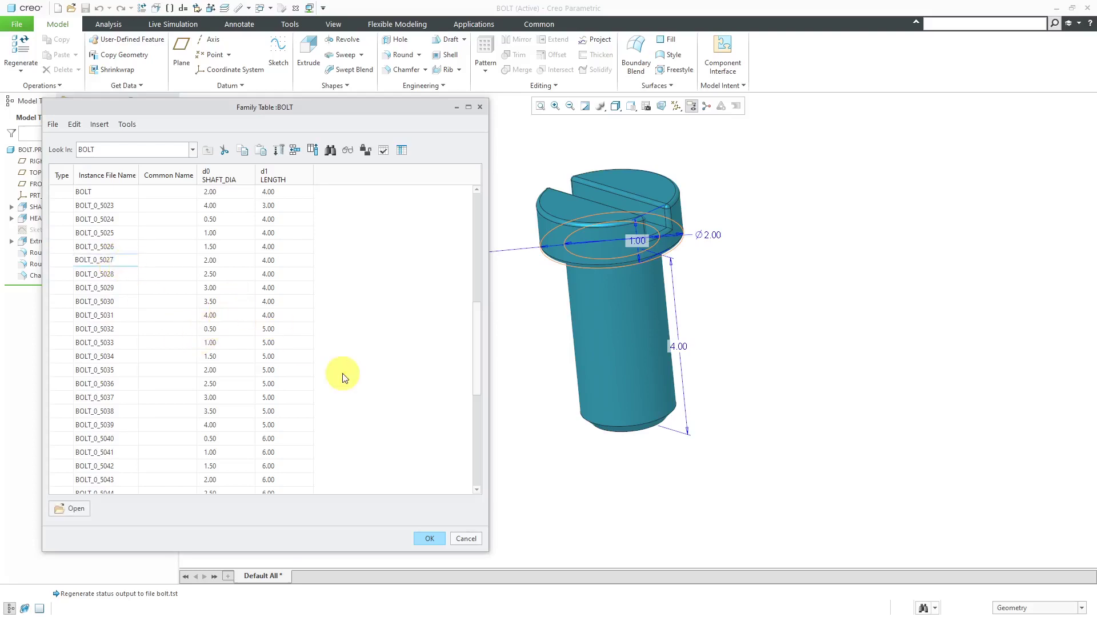
key("BackSpace")
key("BackSpace")
key("BackSpace")
key("BackSpace")
key("BackSpace")
key("BackSpace")
type("2")
type("_0")
type("D")
left_click(500, 412)
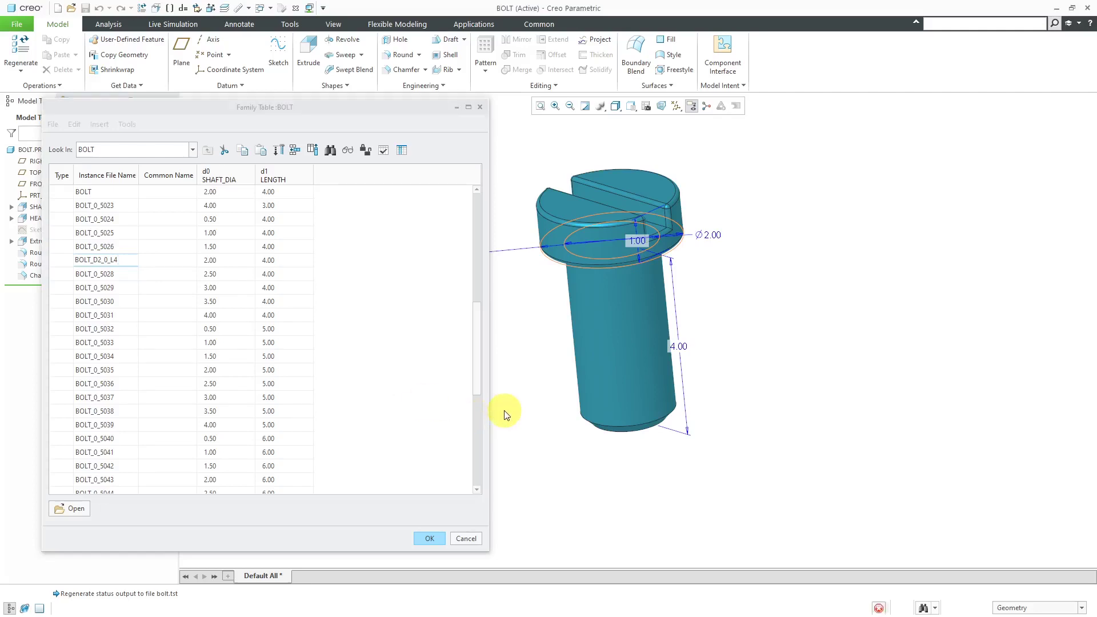
left_click(429, 538)
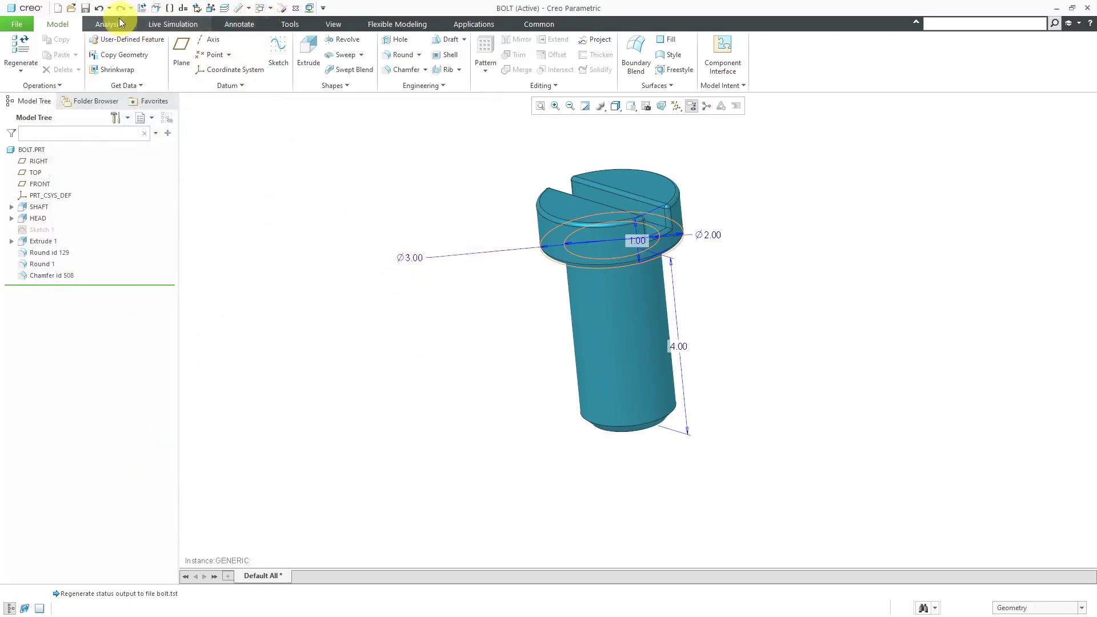
Save the BOLT part, accepting the conflict warning, and switch to PROGRAM.ASM.
left_click(86, 8)
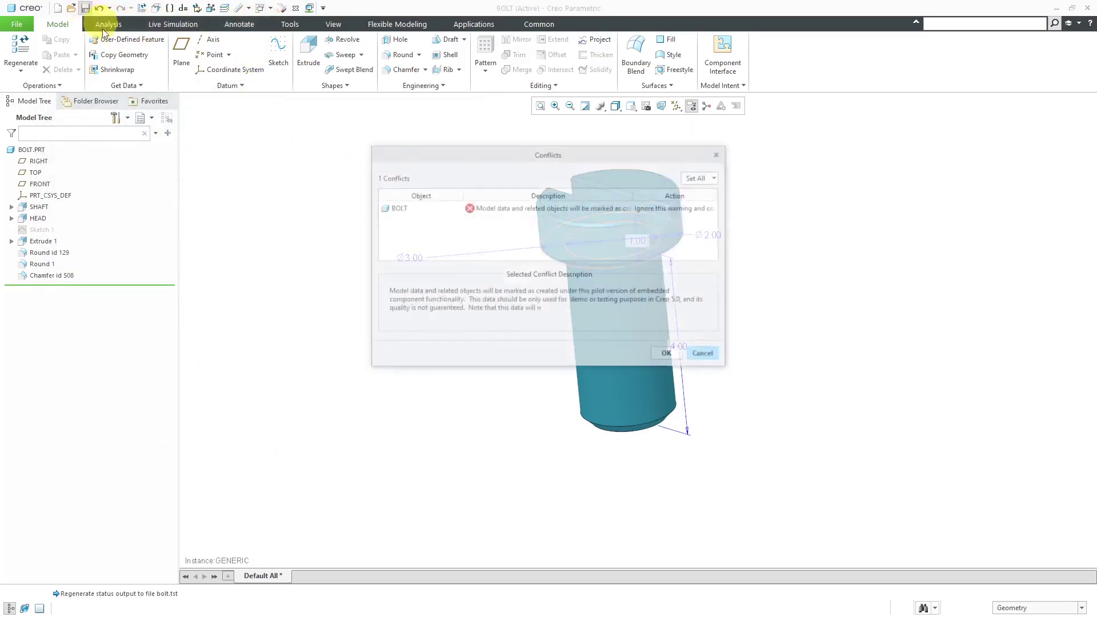
left_click(668, 355)
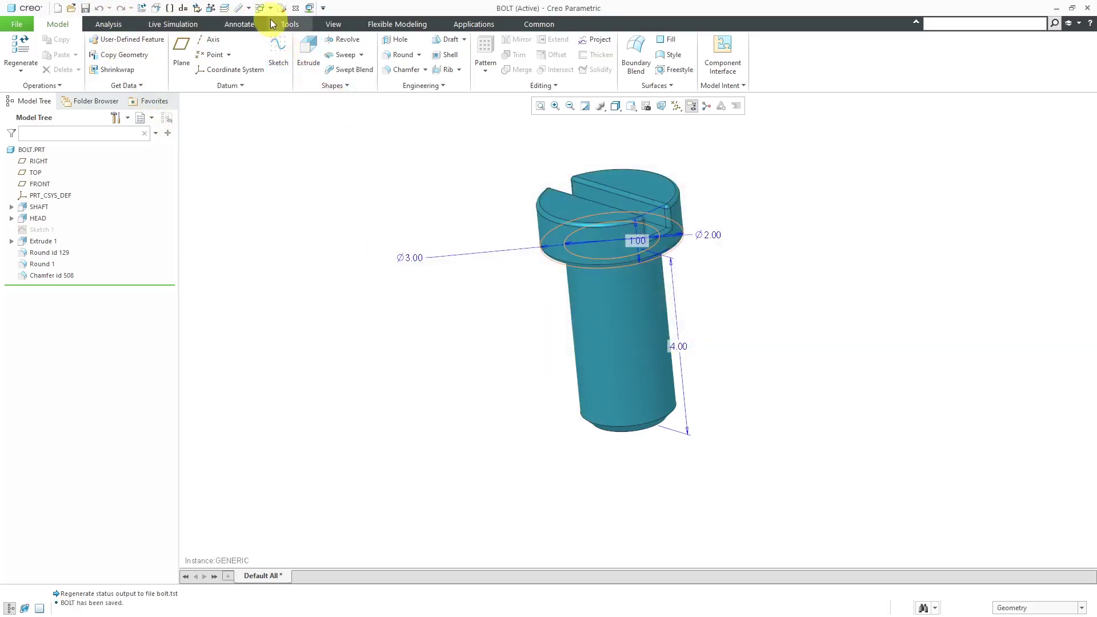
left_click(270, 10)
left_click(288, 27)
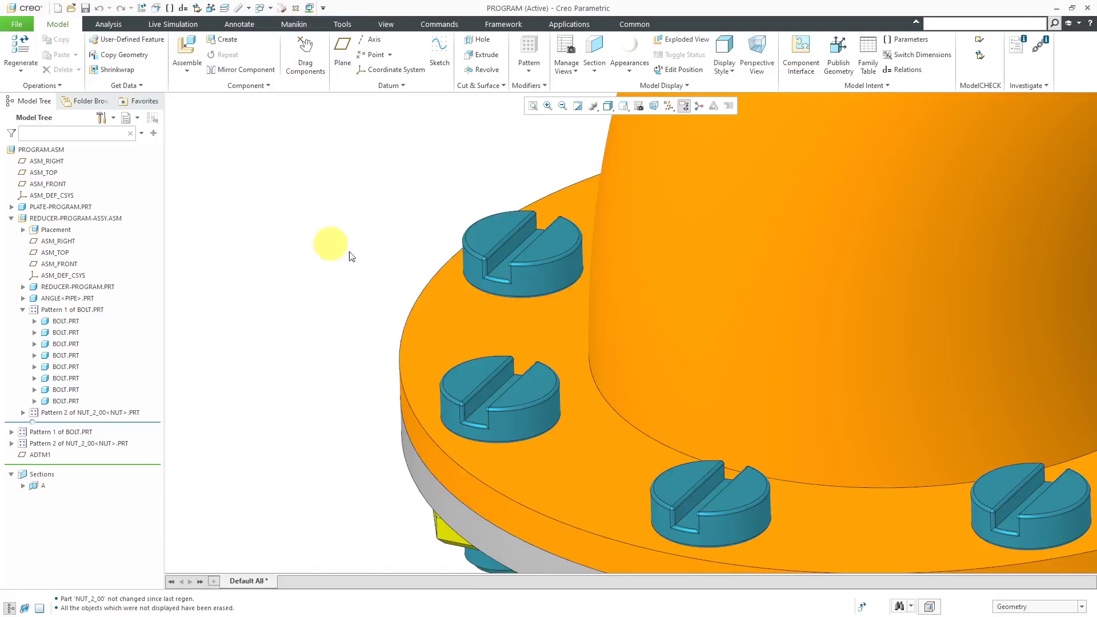
Start a Replace on the first BOLT.PRT in the reducer sub-assembly's Pattern 1.
left_click(483, 229)
left_click(69, 321)
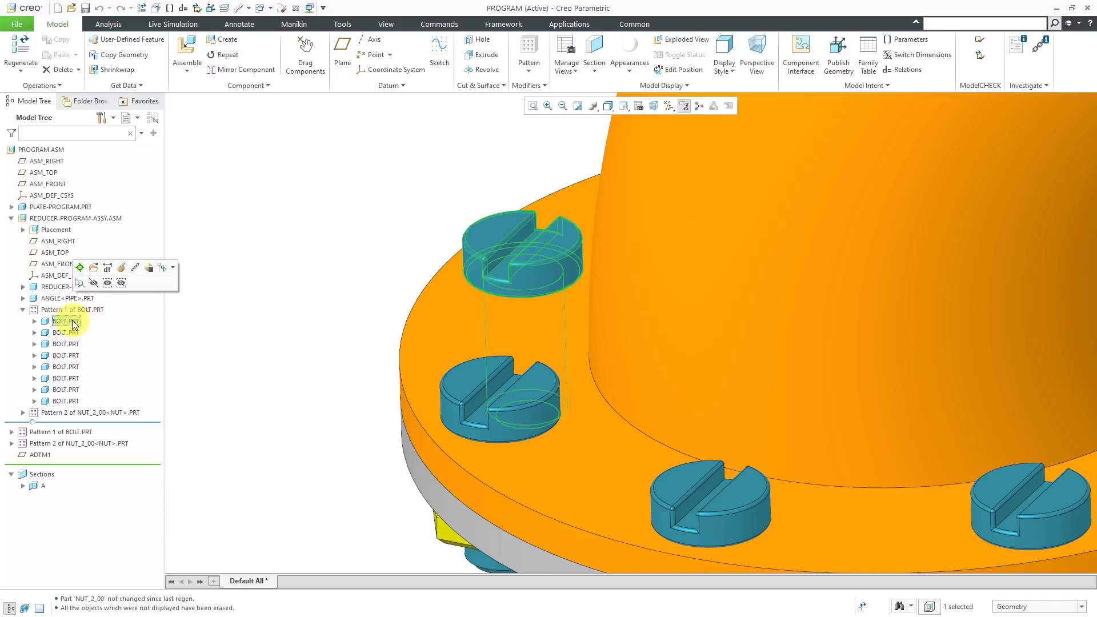
right_click(78, 322)
left_click(107, 344)
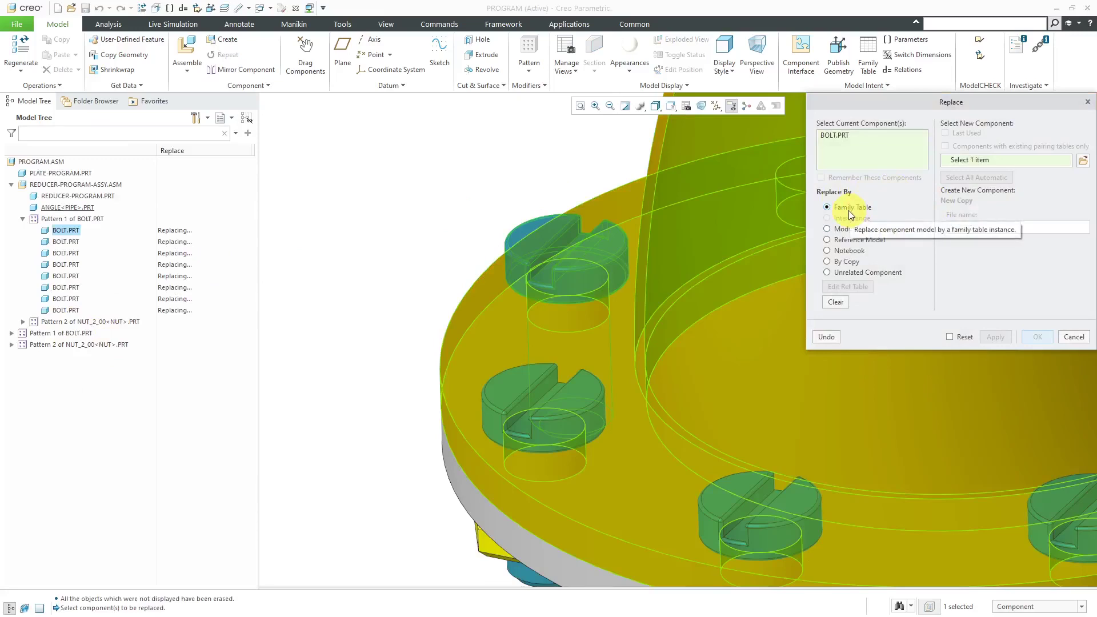
Pick BOLT_D2_0_L4 from the family tree as the replacement and apply it.
left_click(1082, 161)
left_click_drag(881, 360, 481, 142)
scroll(472, 212, "down", 3)
scroll(474, 213, "down", 2)
scroll(482, 212, "down", 7)
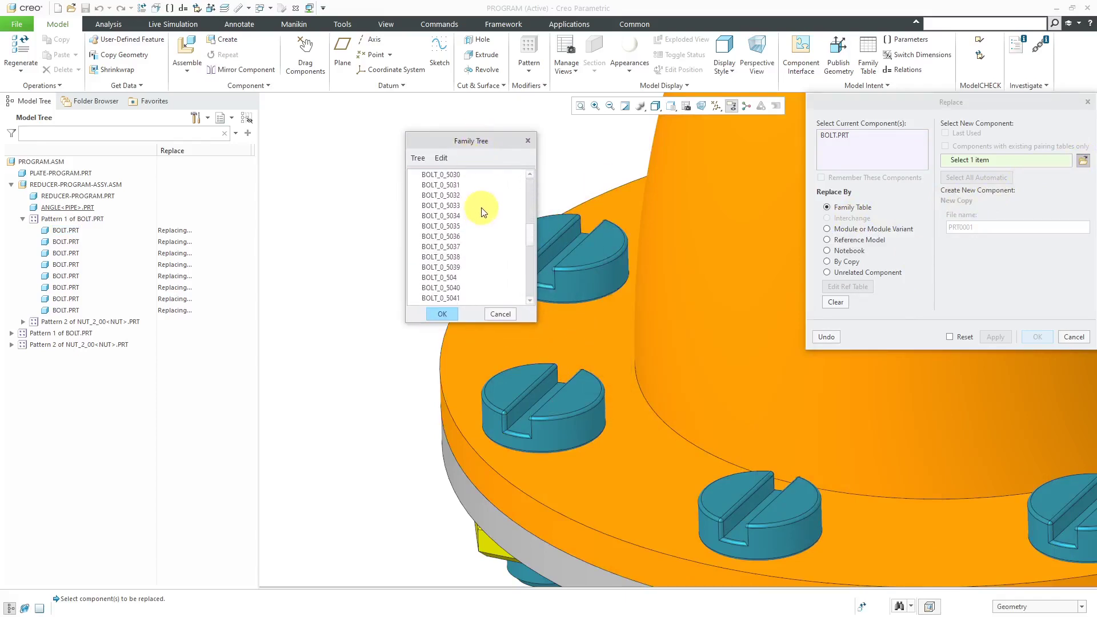
scroll(481, 210, "down", 6)
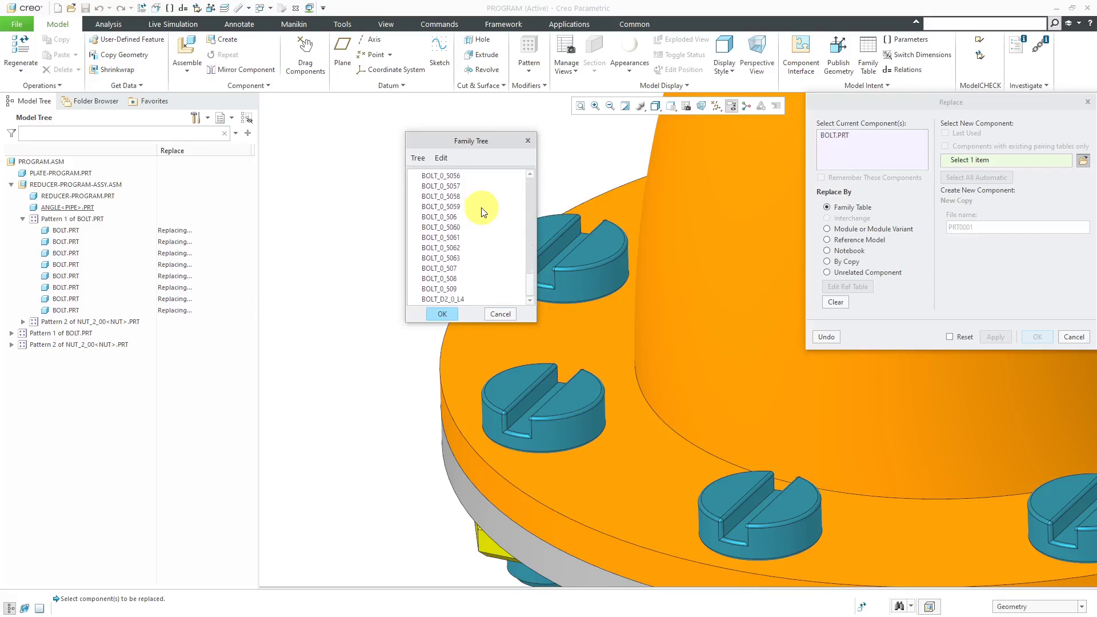
left_click(446, 299)
left_click(443, 314)
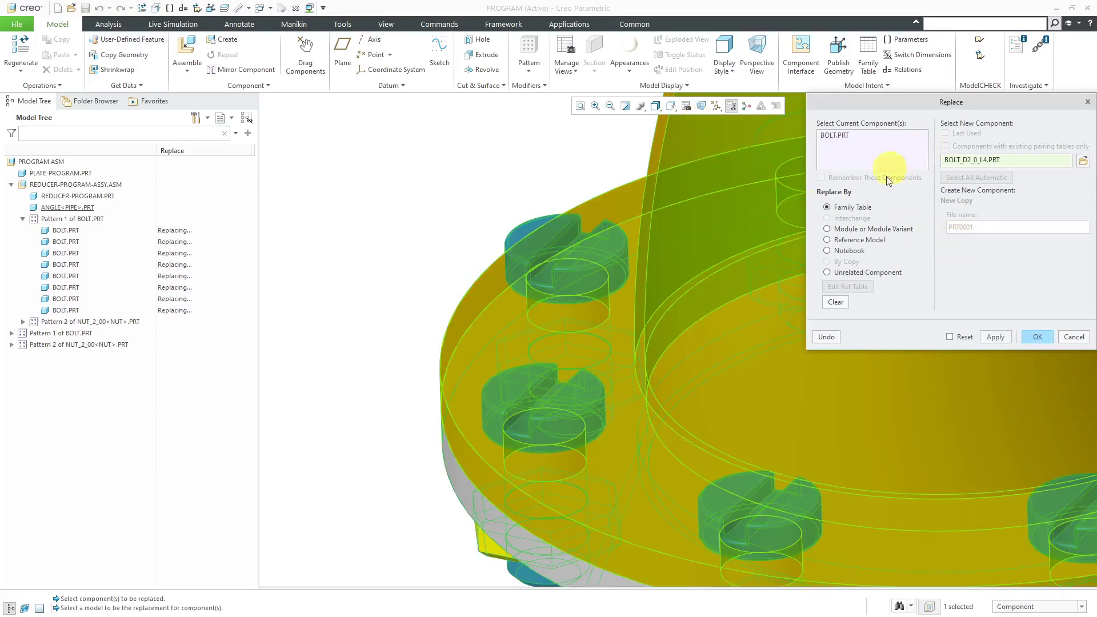
left_click(1037, 337)
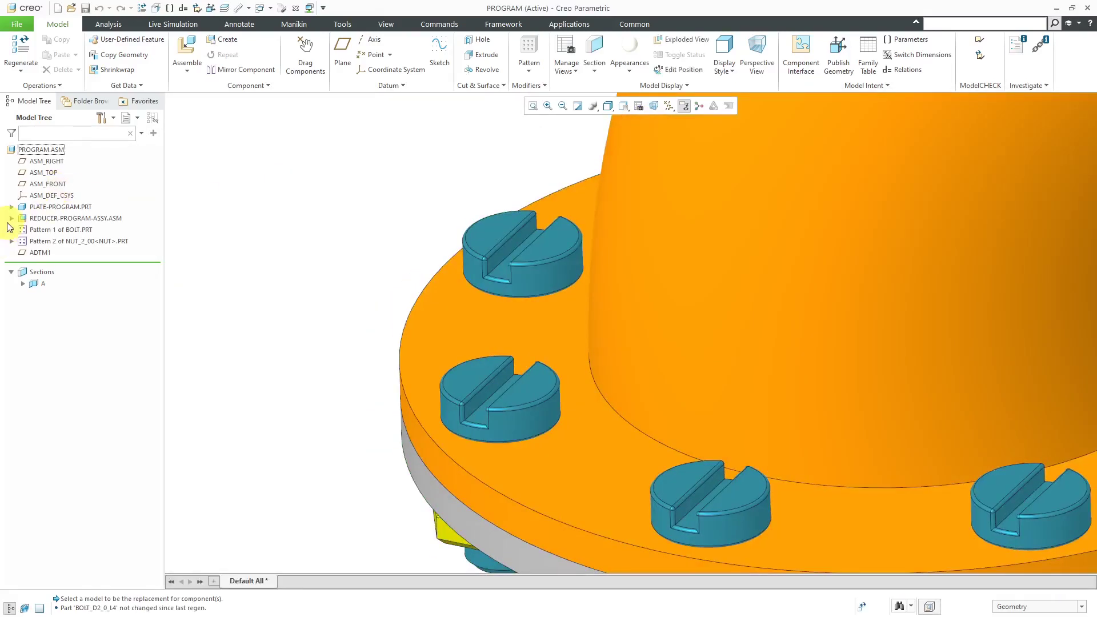
left_click(11, 219)
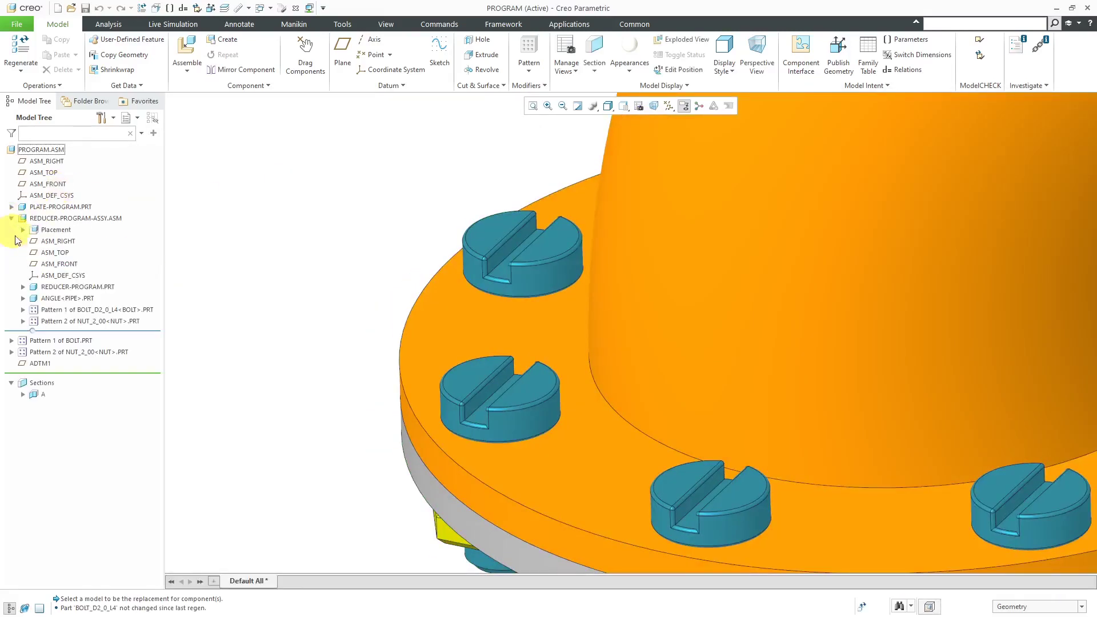
Replace the top-level Pattern 1 BOLT.PRT components with the BOLT_D2_0_L4 family instance.
left_click(24, 309)
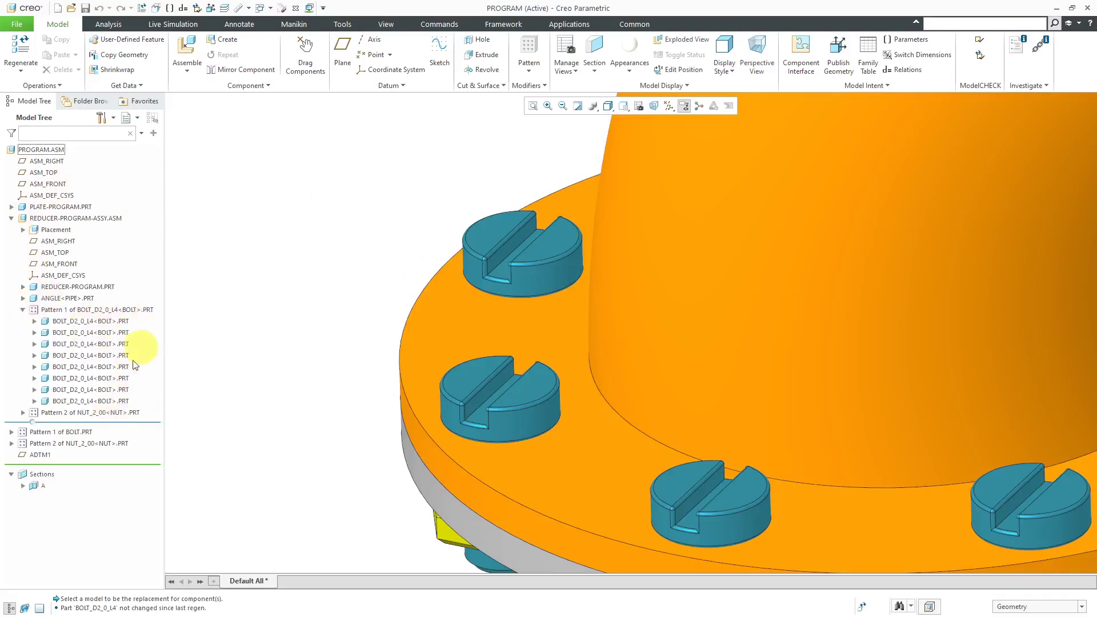
left_click(12, 432)
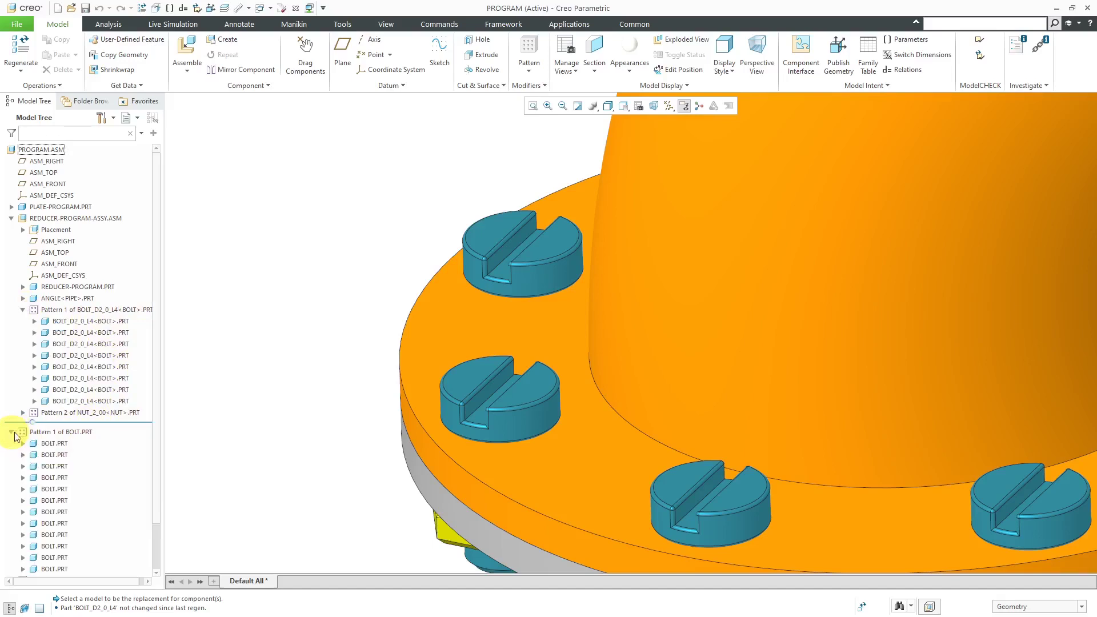
left_click(55, 444)
right_click(55, 444)
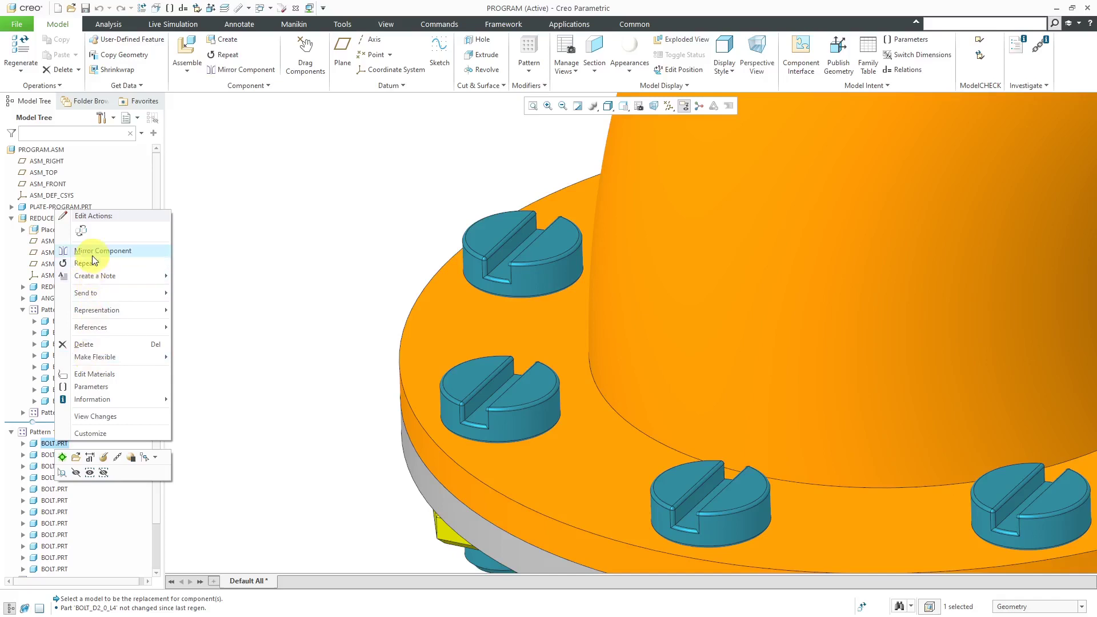
left_click(80, 230)
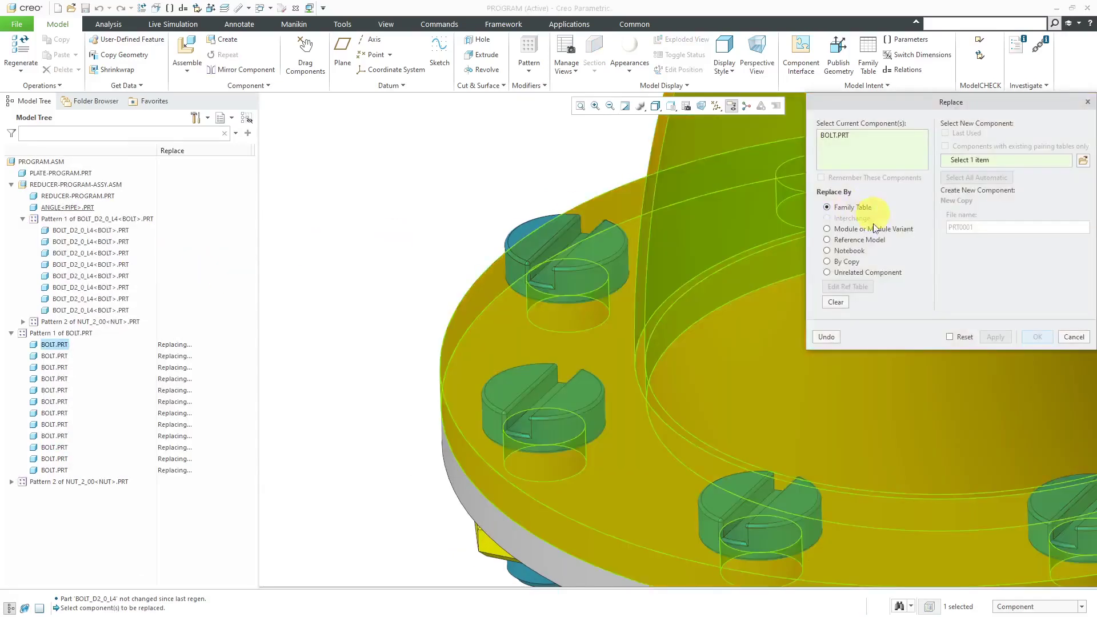
left_click(1083, 160)
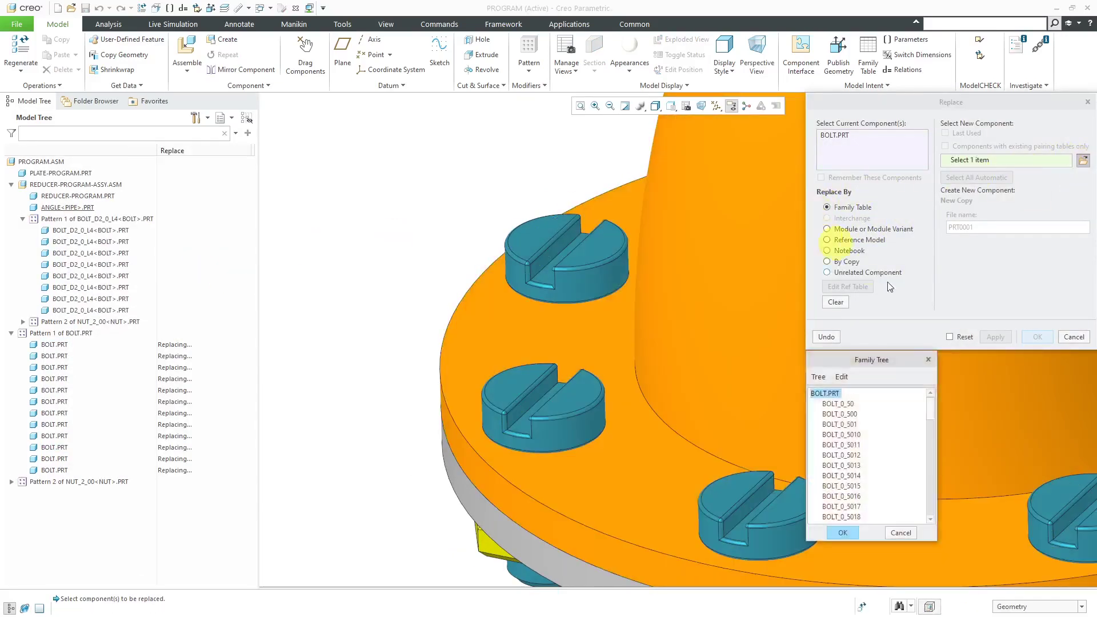
left_click_drag(930, 402, 937, 517)
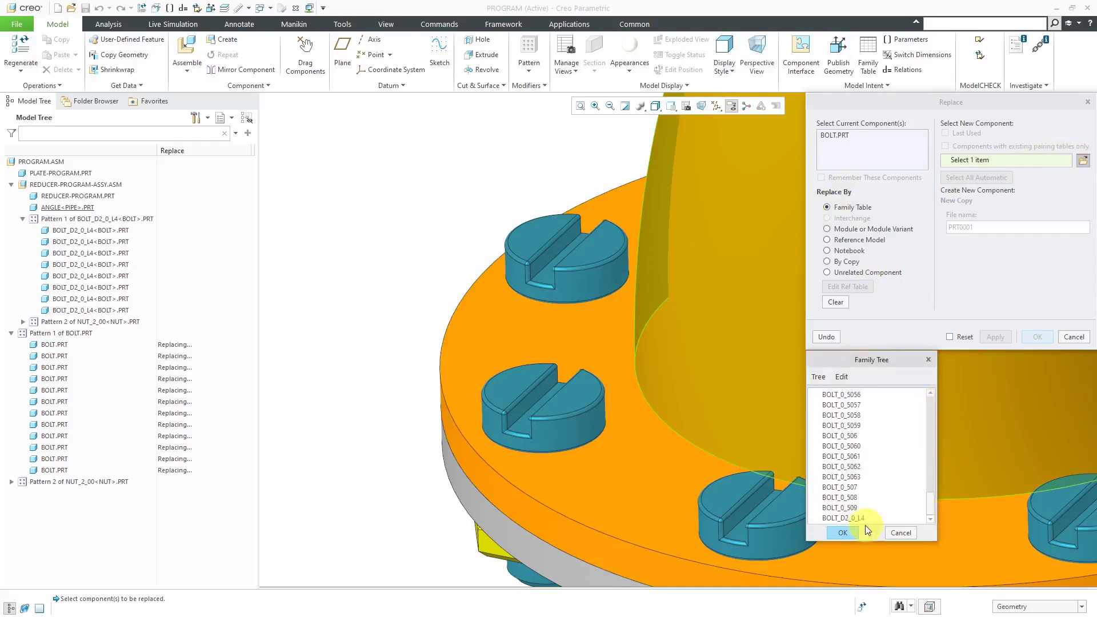
left_click(853, 517)
left_click(848, 531)
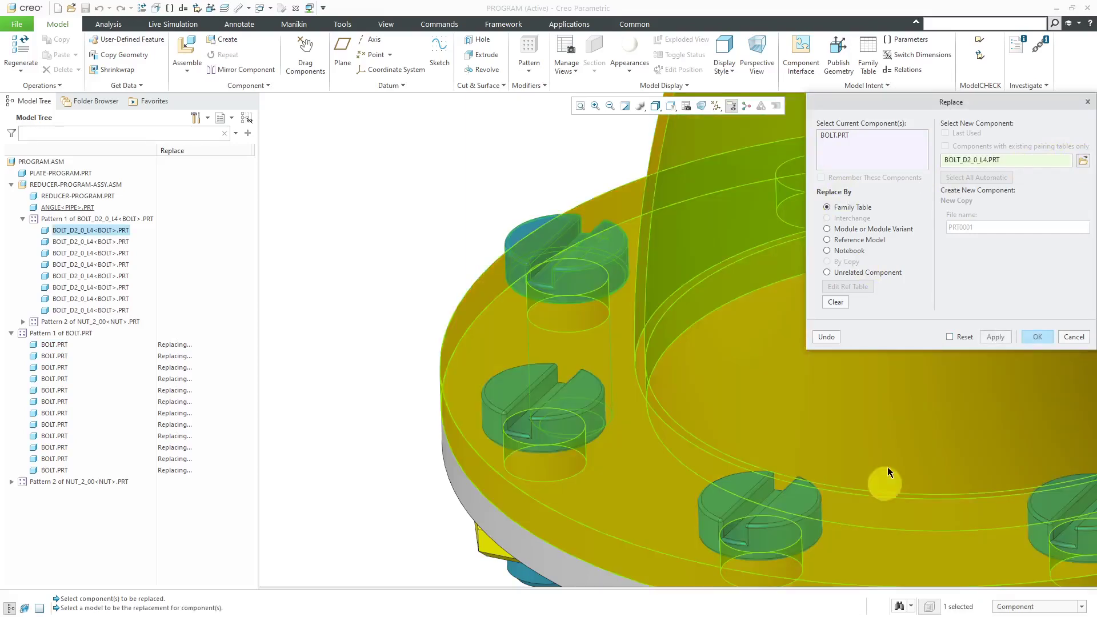
left_click(1036, 337)
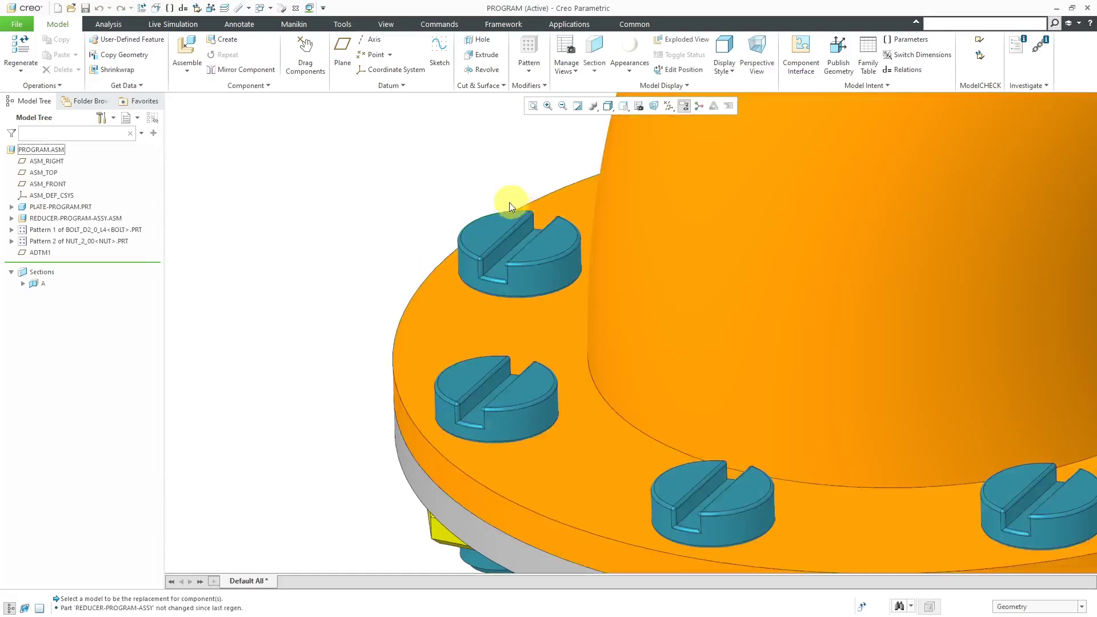
scroll(513, 257, "down", 6)
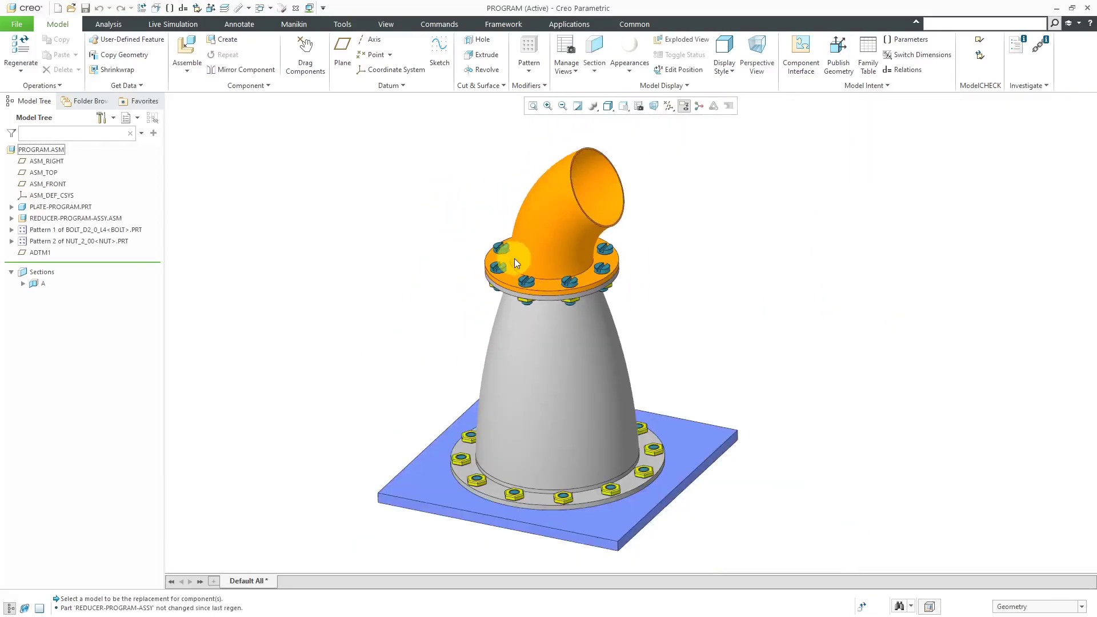
middle_click_drag(516, 309, 514, 319)
scroll(477, 304, "up", 3)
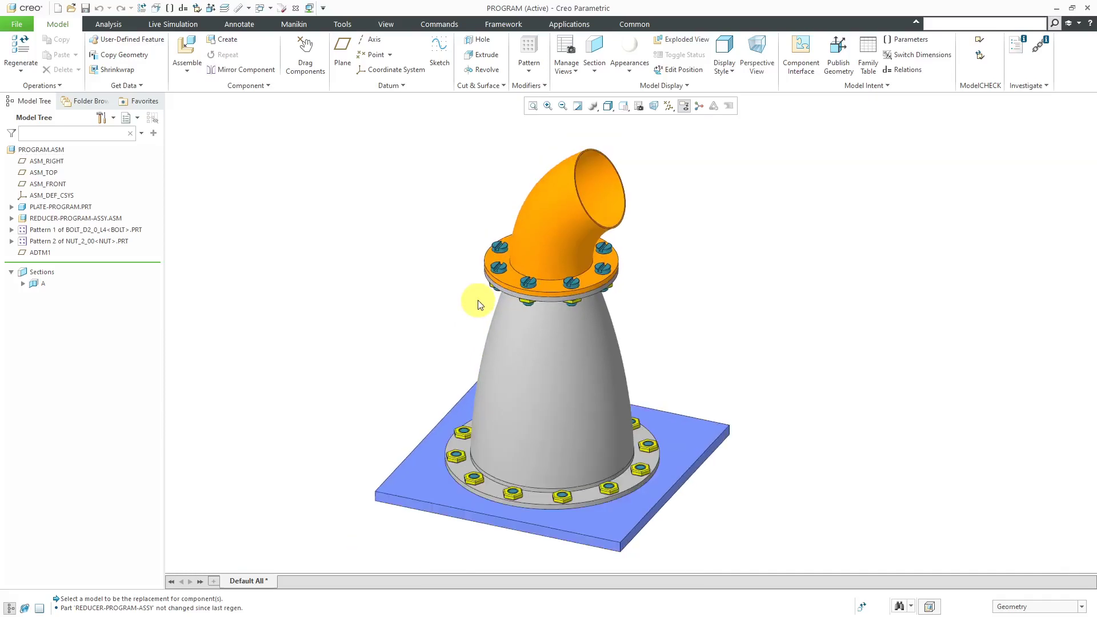
scroll(465, 313, "down", 2)
mouse_move(465, 314)
middle_mouse_down("shift")
mouse_move(495, 309)
mouse_move(502, 289)
middle_mouse_up("shift")
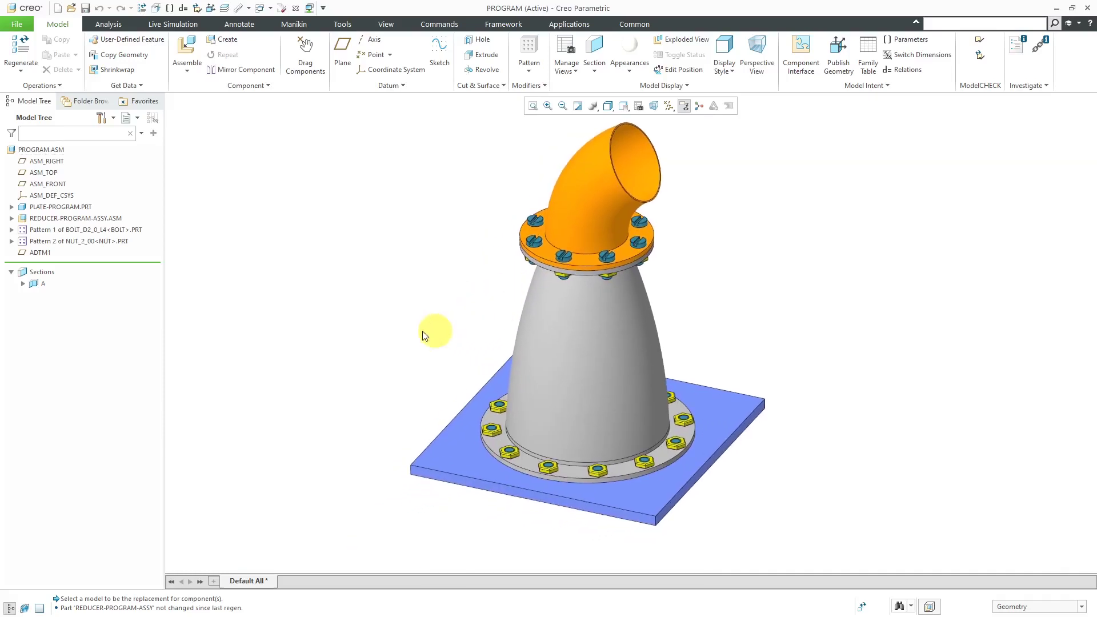